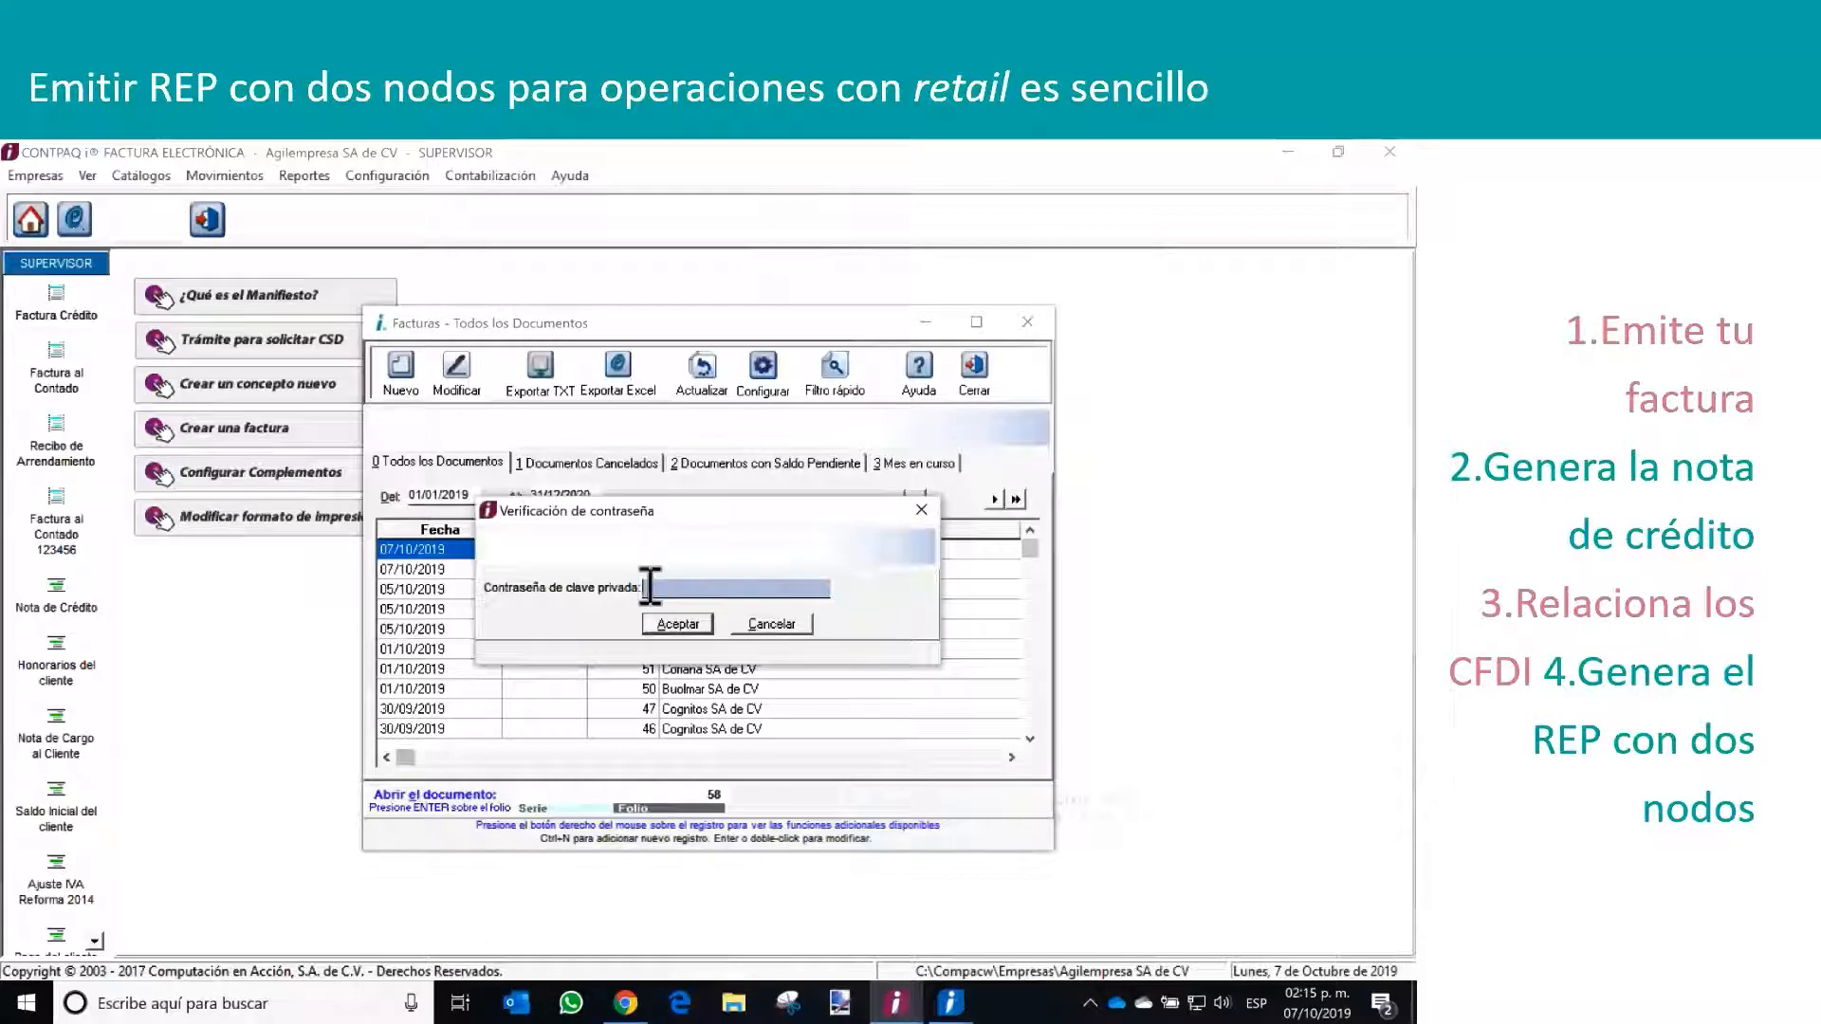
# Submit the private key password for the new credit invoice and select Coriana SA de CV as its customer
pyautogui.press('Return')
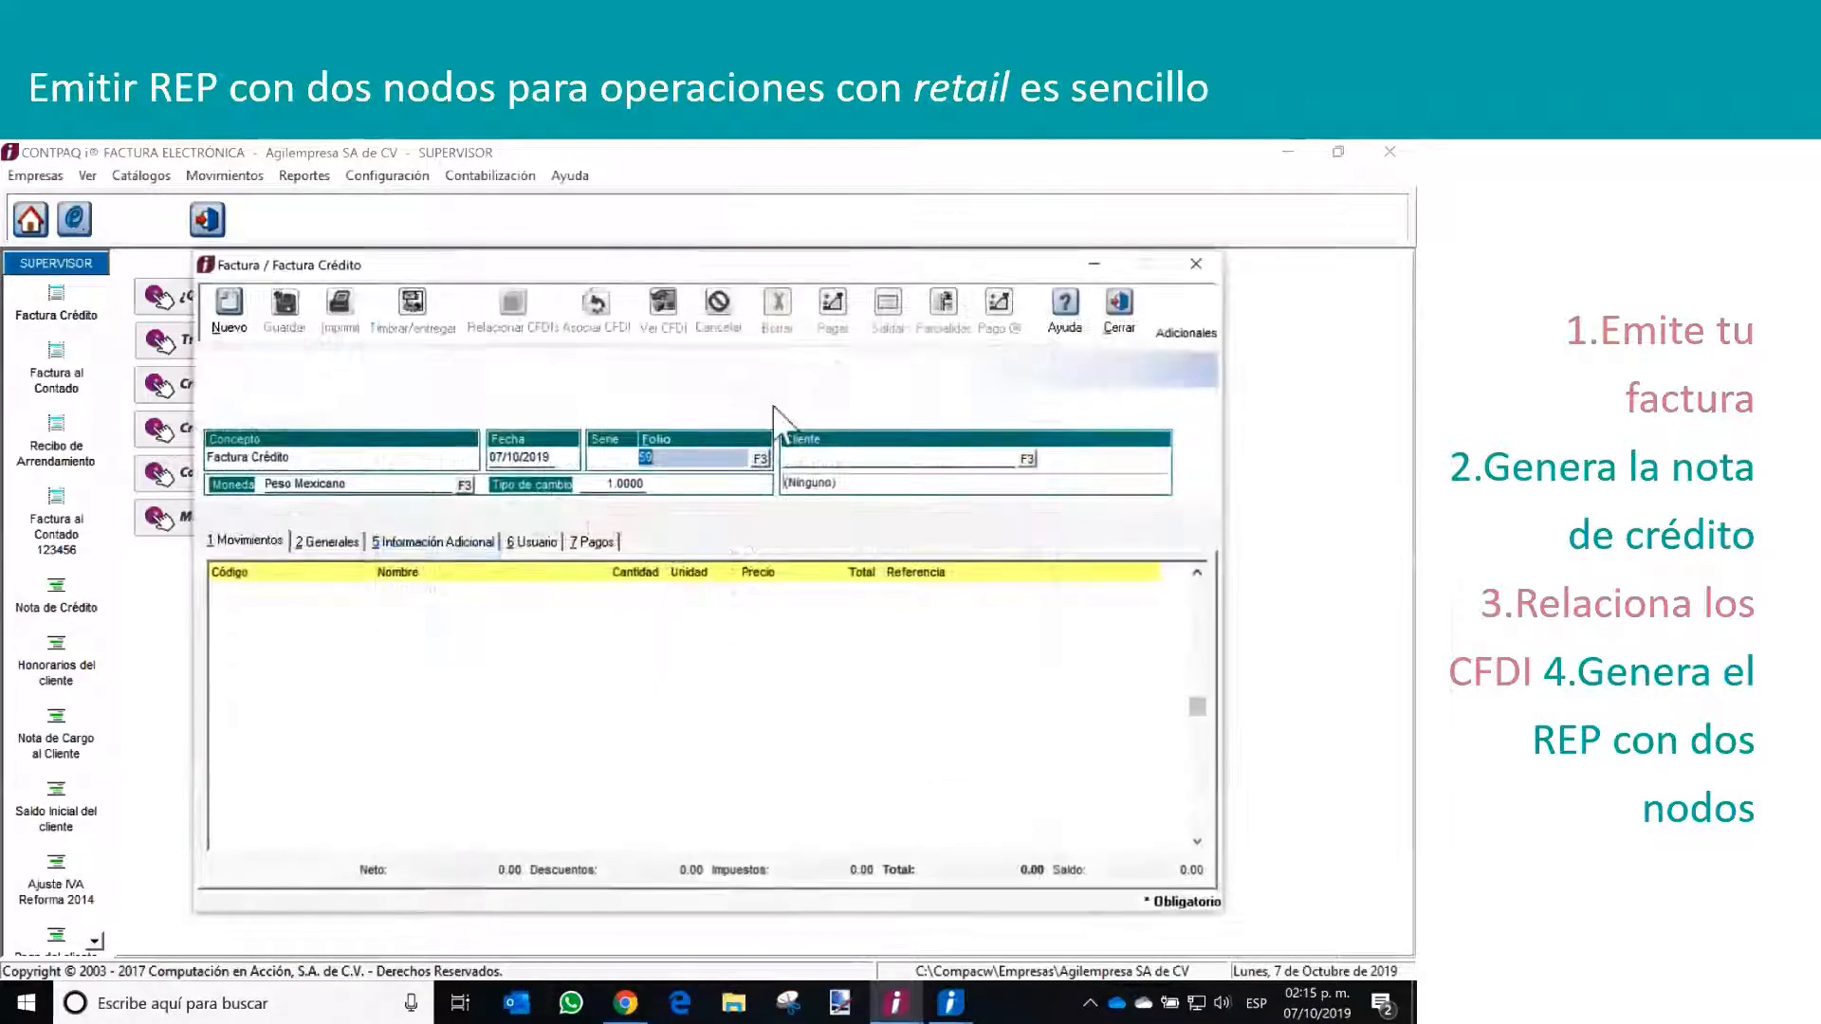
pyautogui.click(1030, 459)
pyautogui.click(1085, 643)
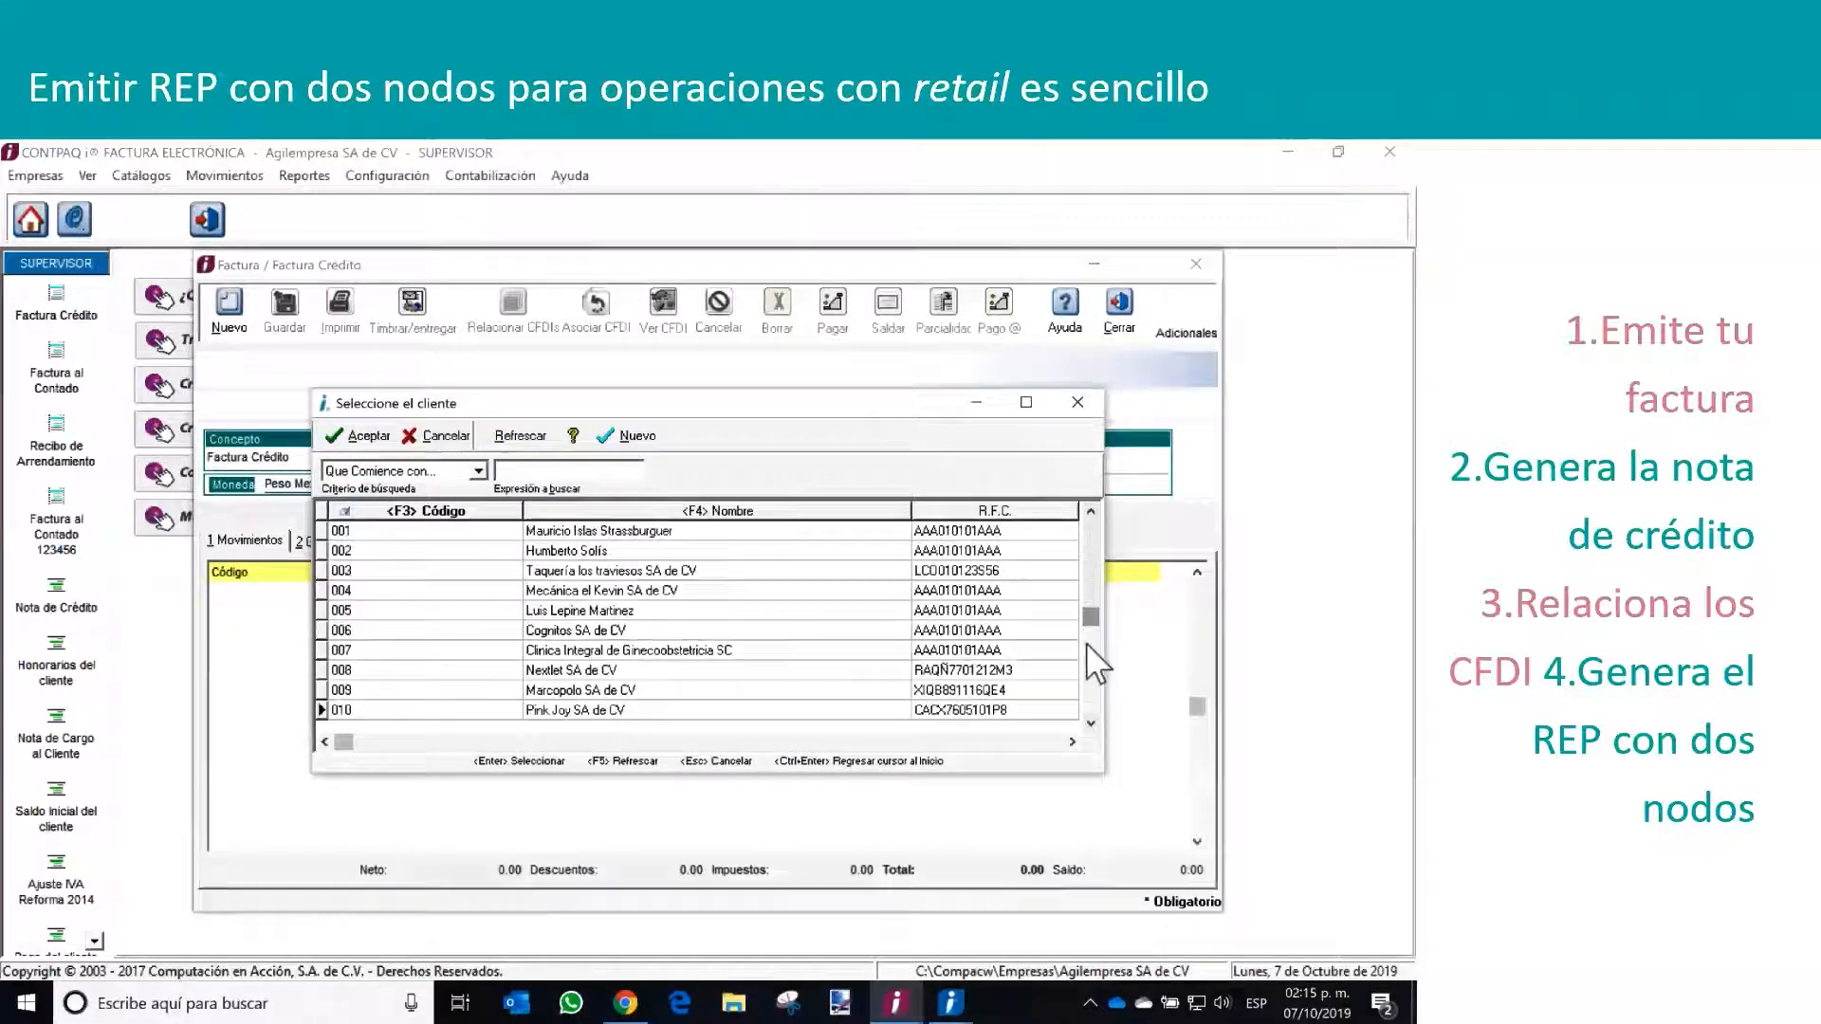
pyautogui.click(1087, 652)
pyautogui.doubleClick(621, 689)
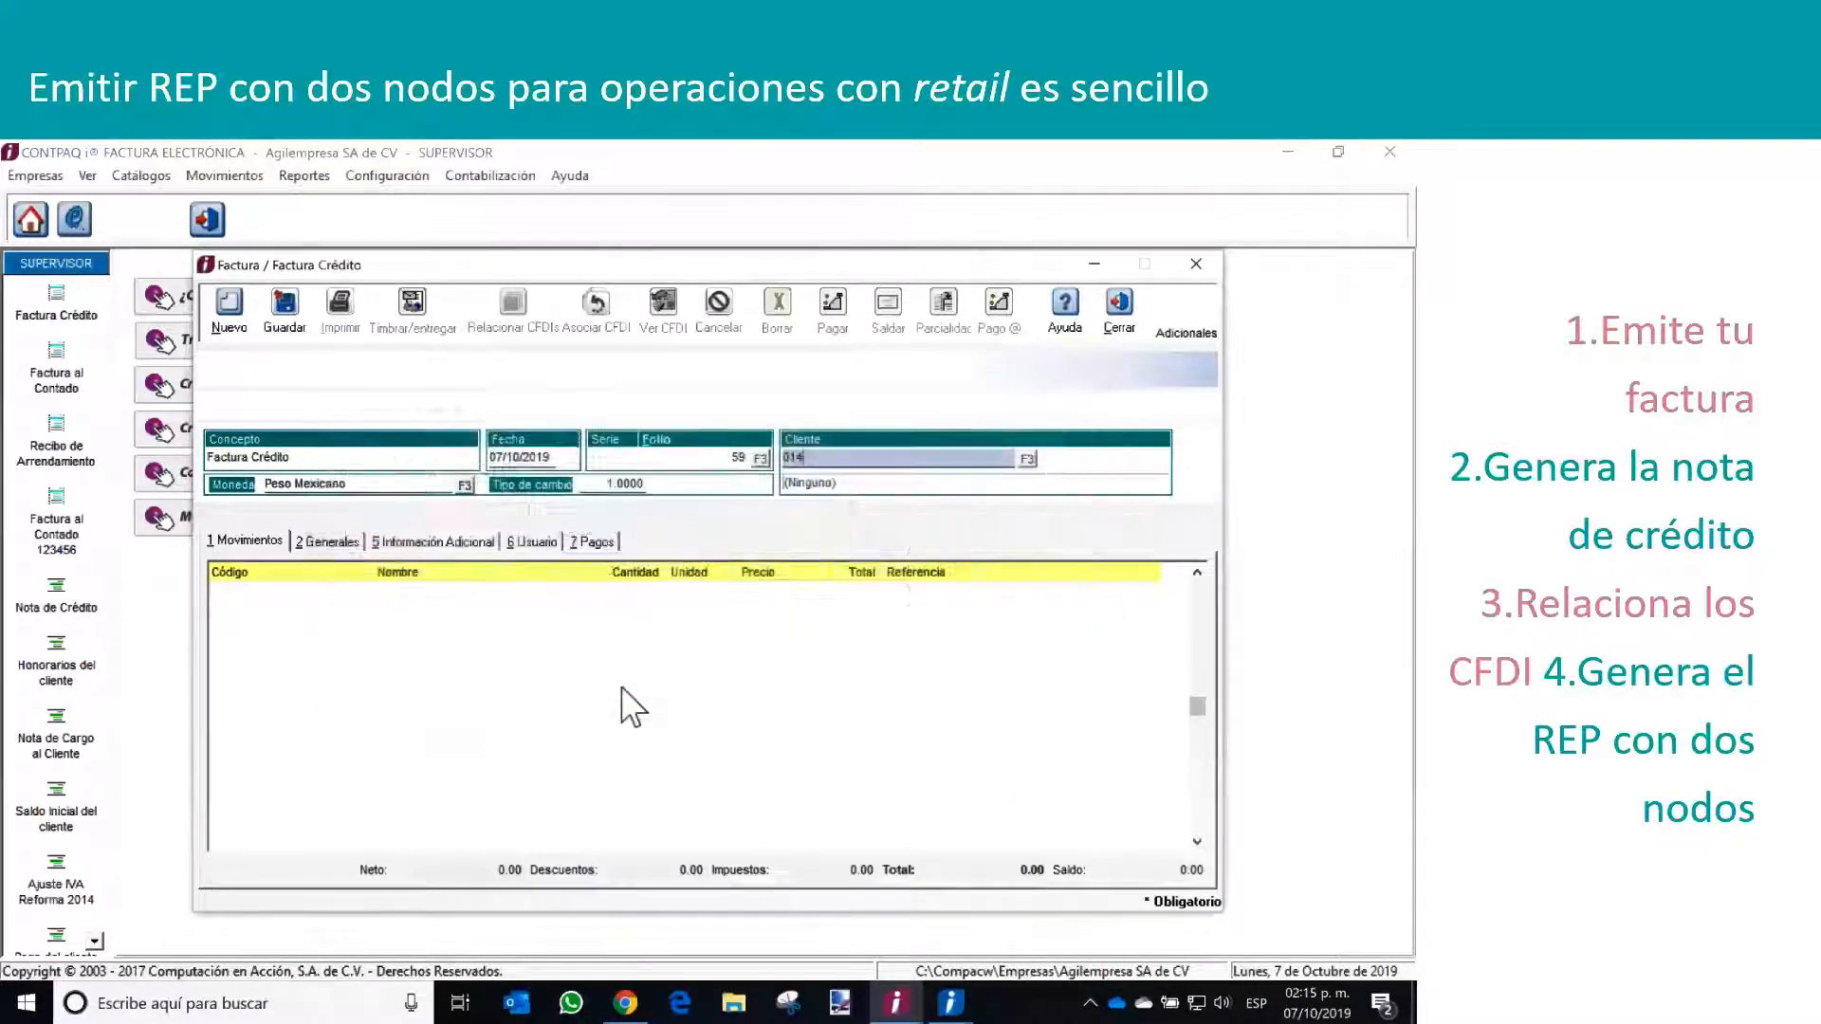
pyautogui.press('Tab')
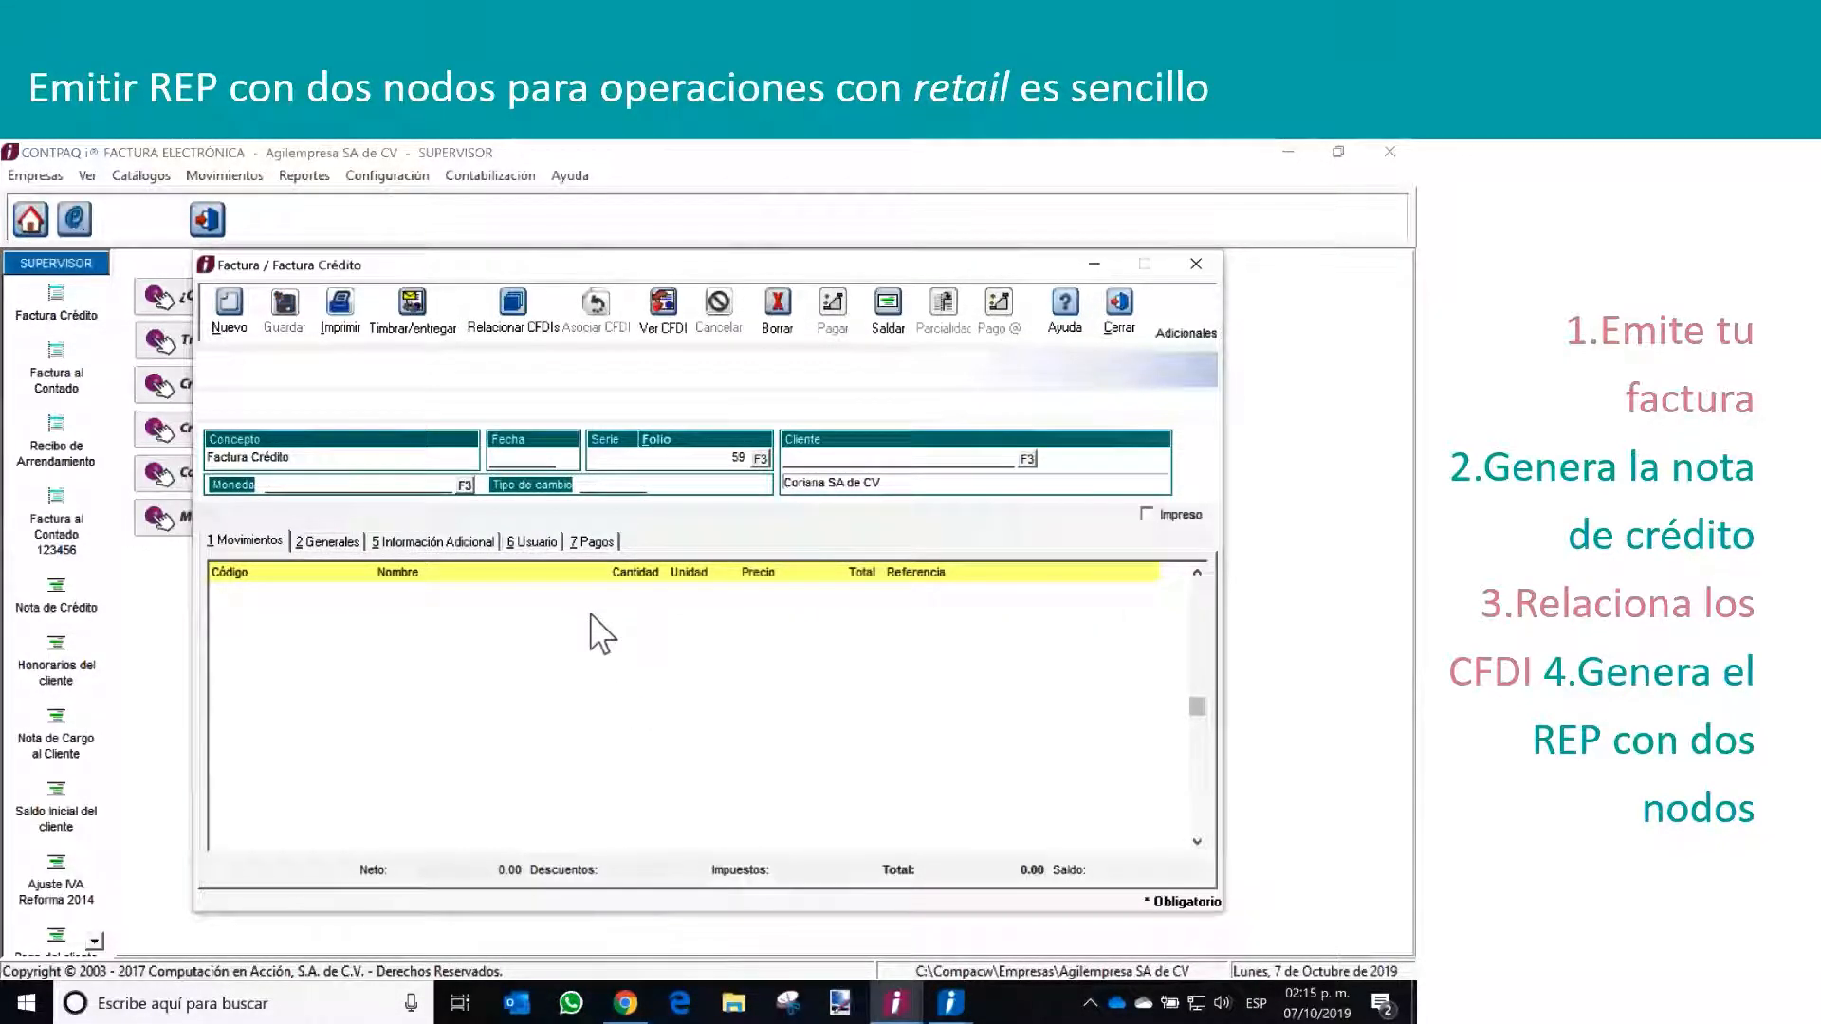
# Add a line to the invoice for service PROM03 with a quantity of 500, save it and close the line form
pyautogui.doubleClick(590, 614)
pyautogui.click(661, 586)
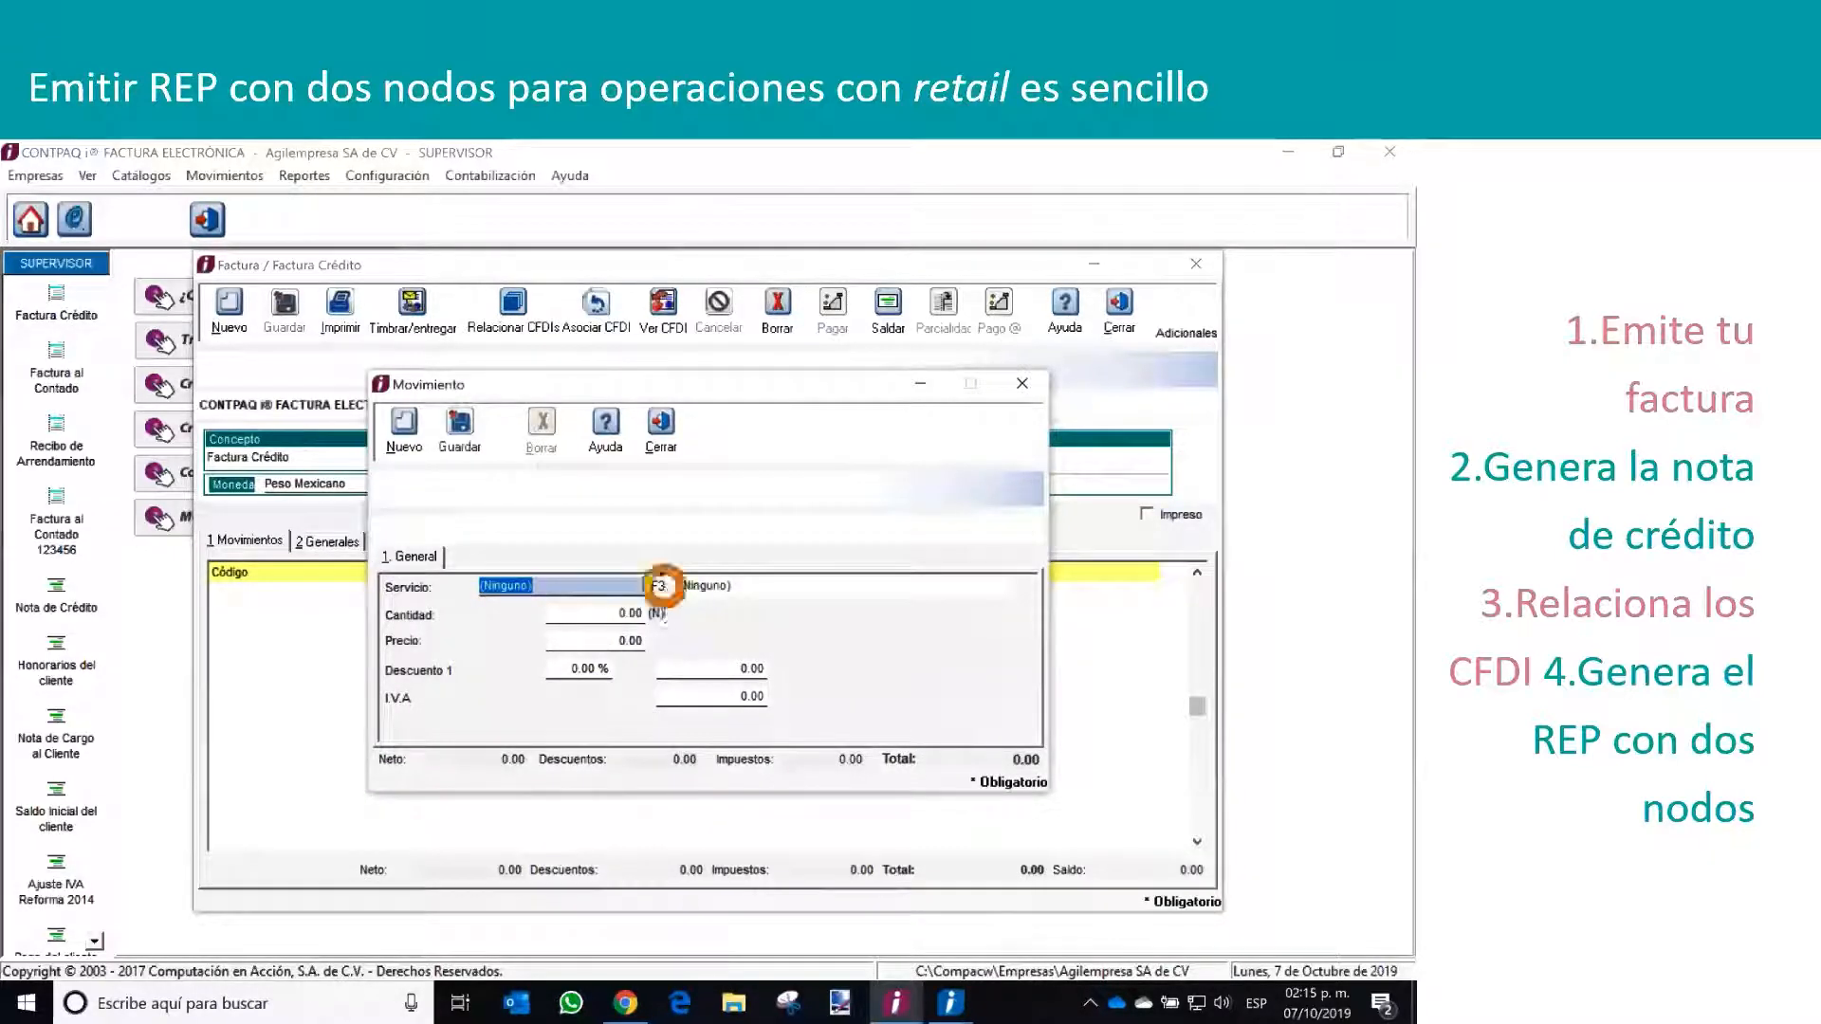
pyautogui.doubleClick(658, 709)
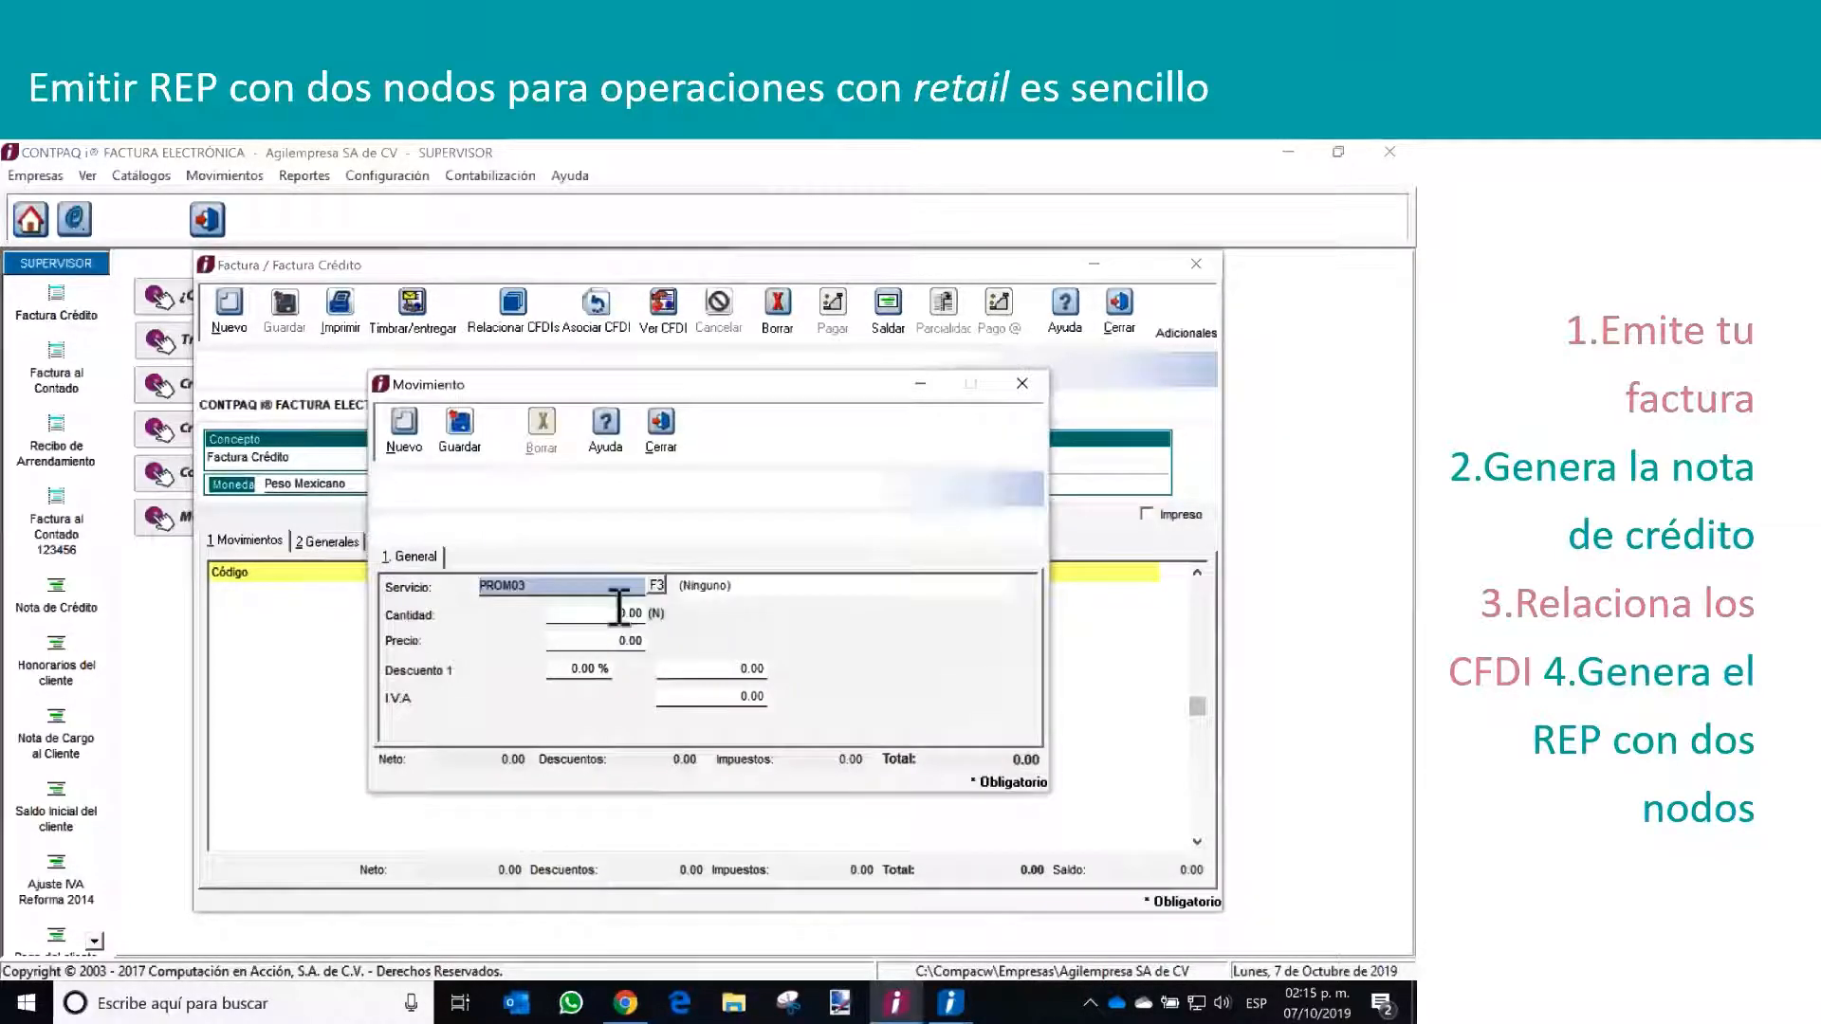
pyautogui.press('Tab')
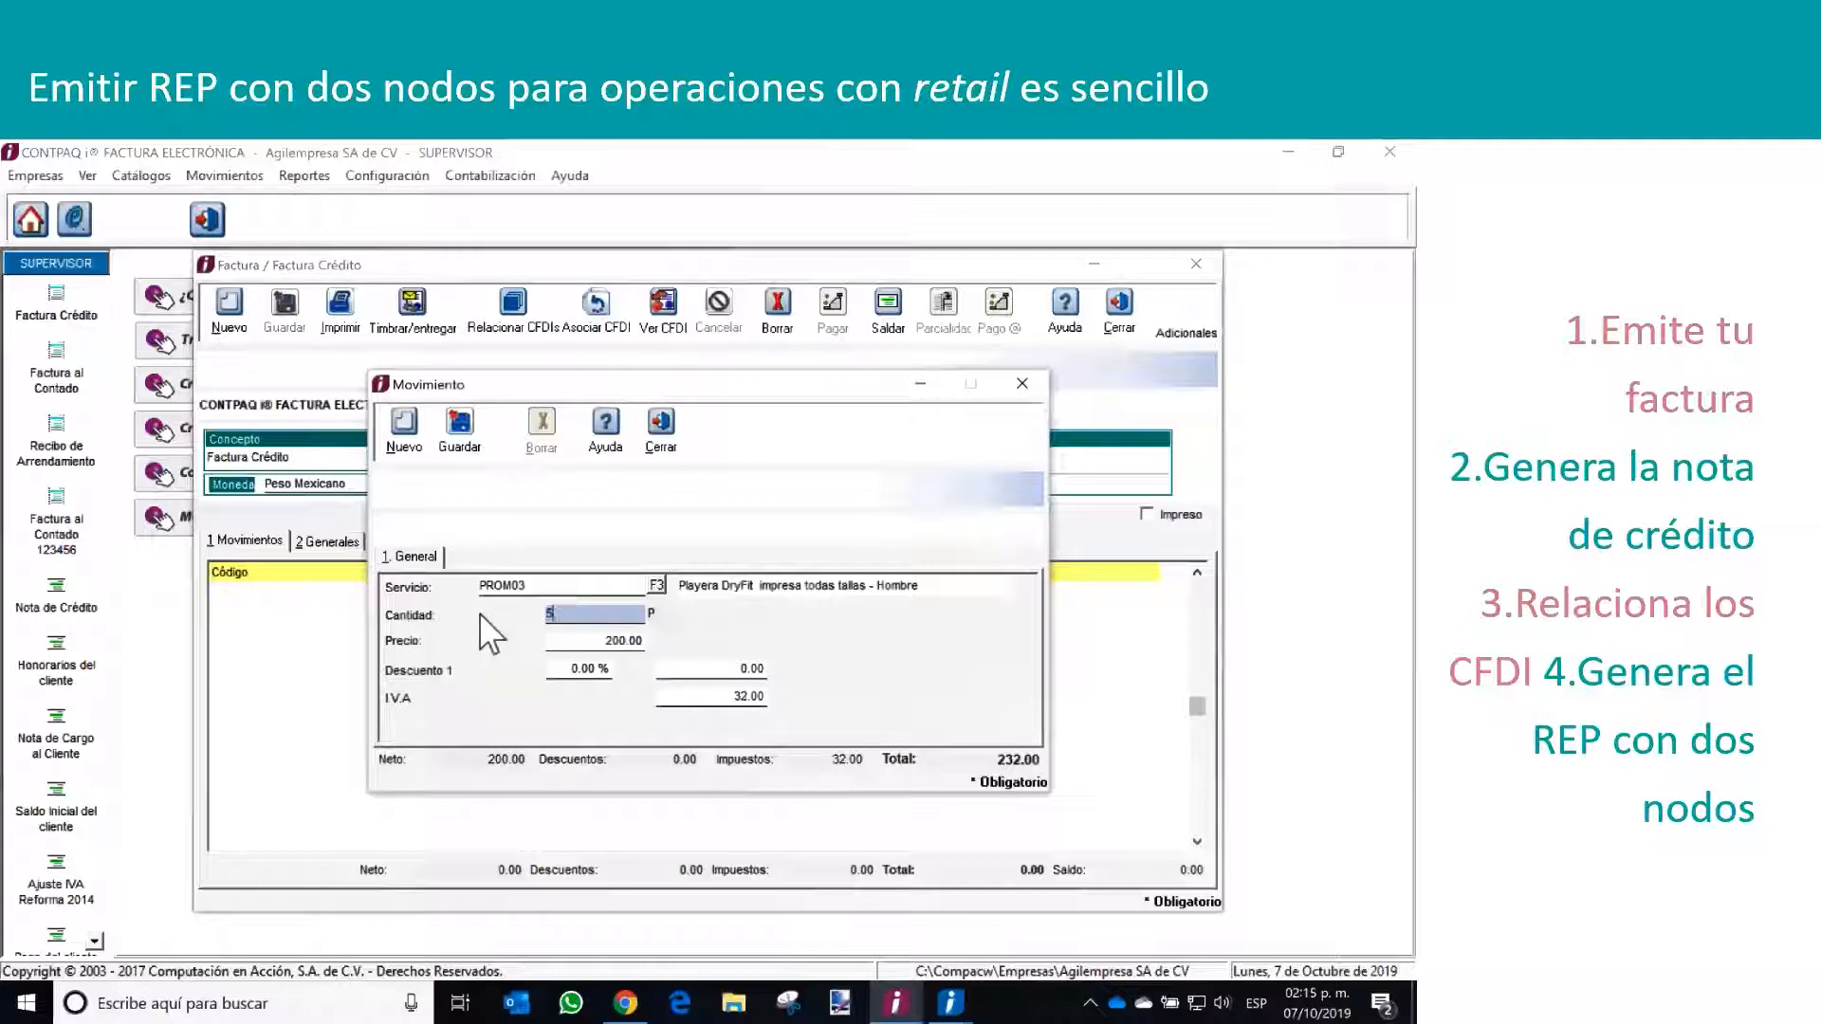
pyautogui.press('Tab')
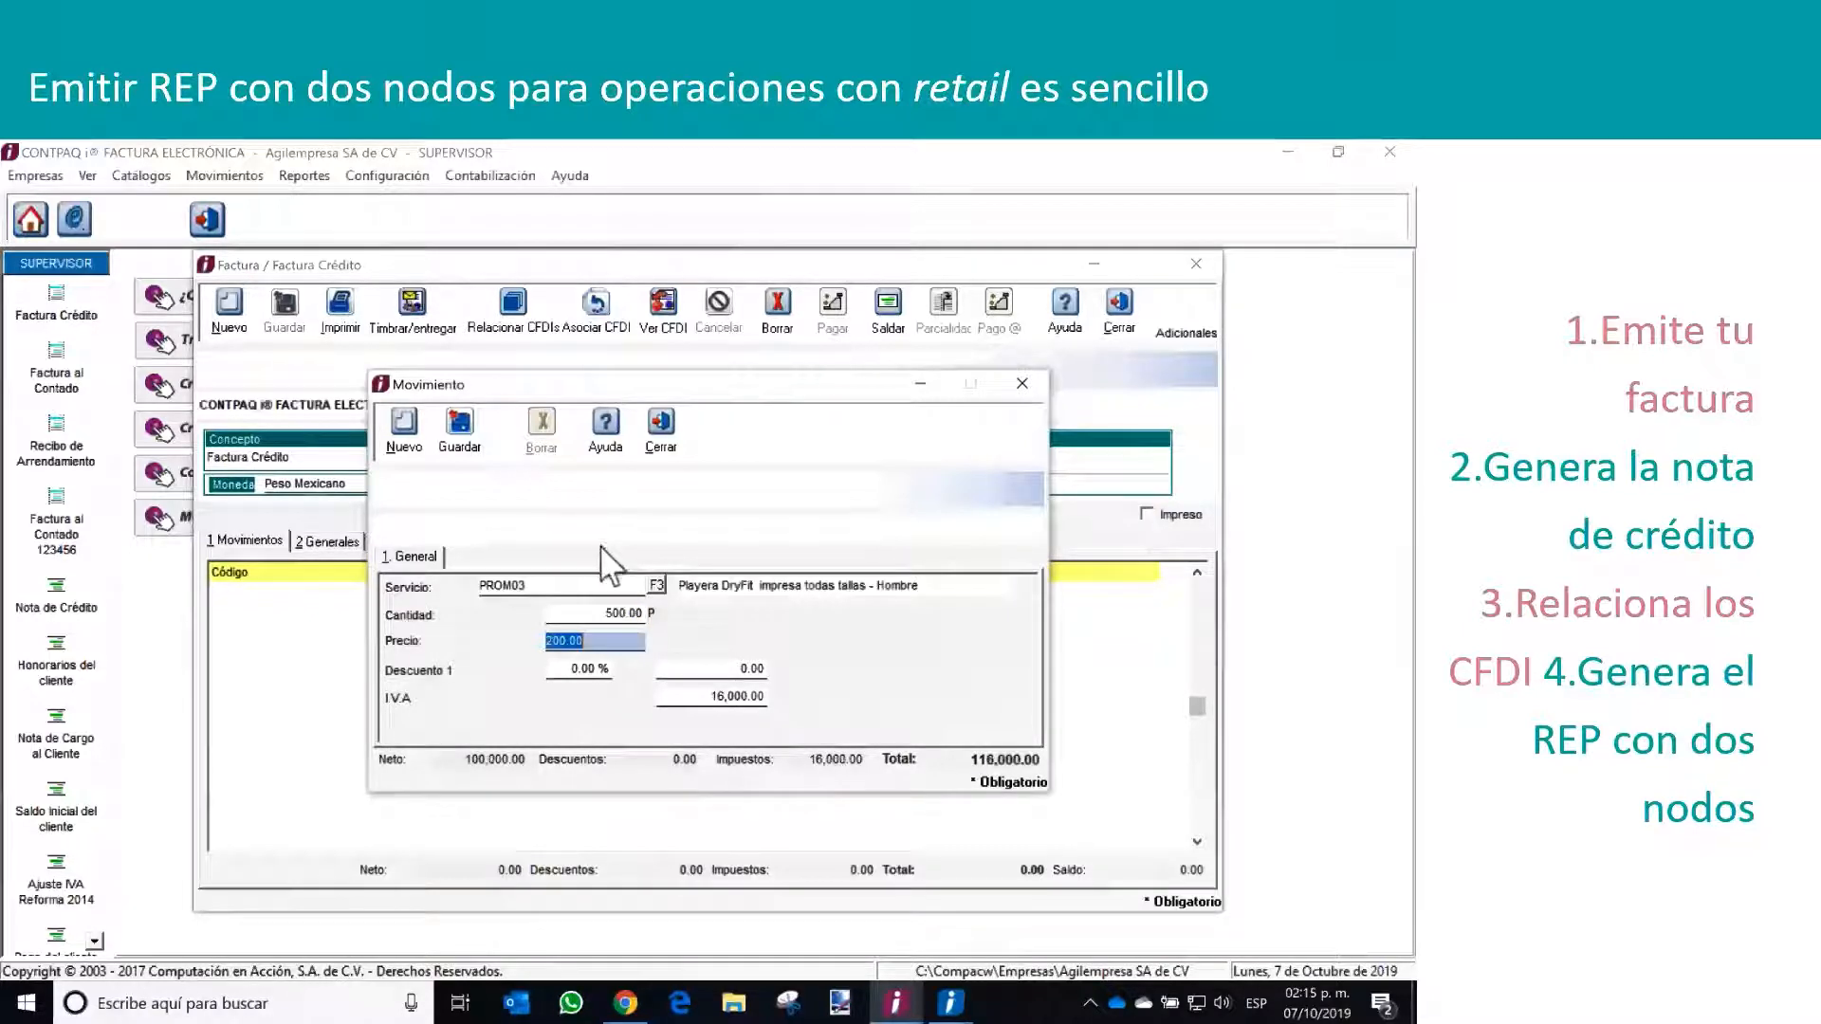
pyautogui.click(459, 424)
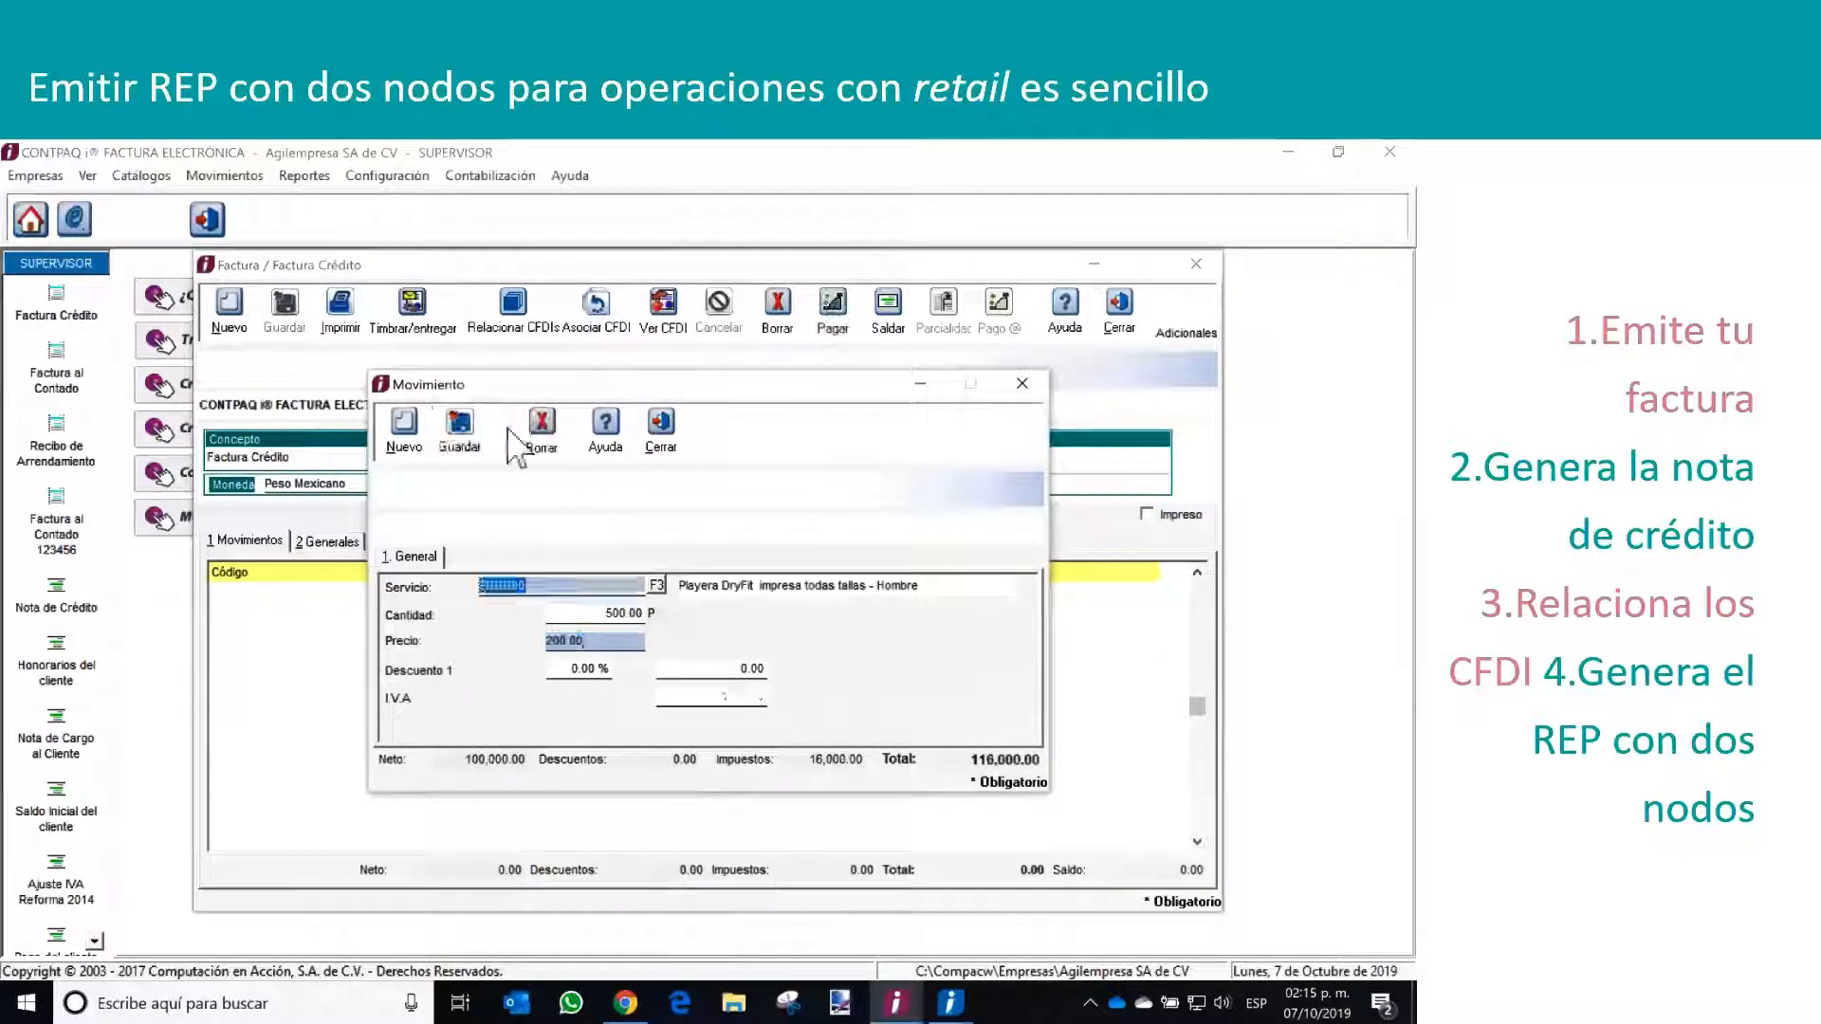
pyautogui.click(651, 439)
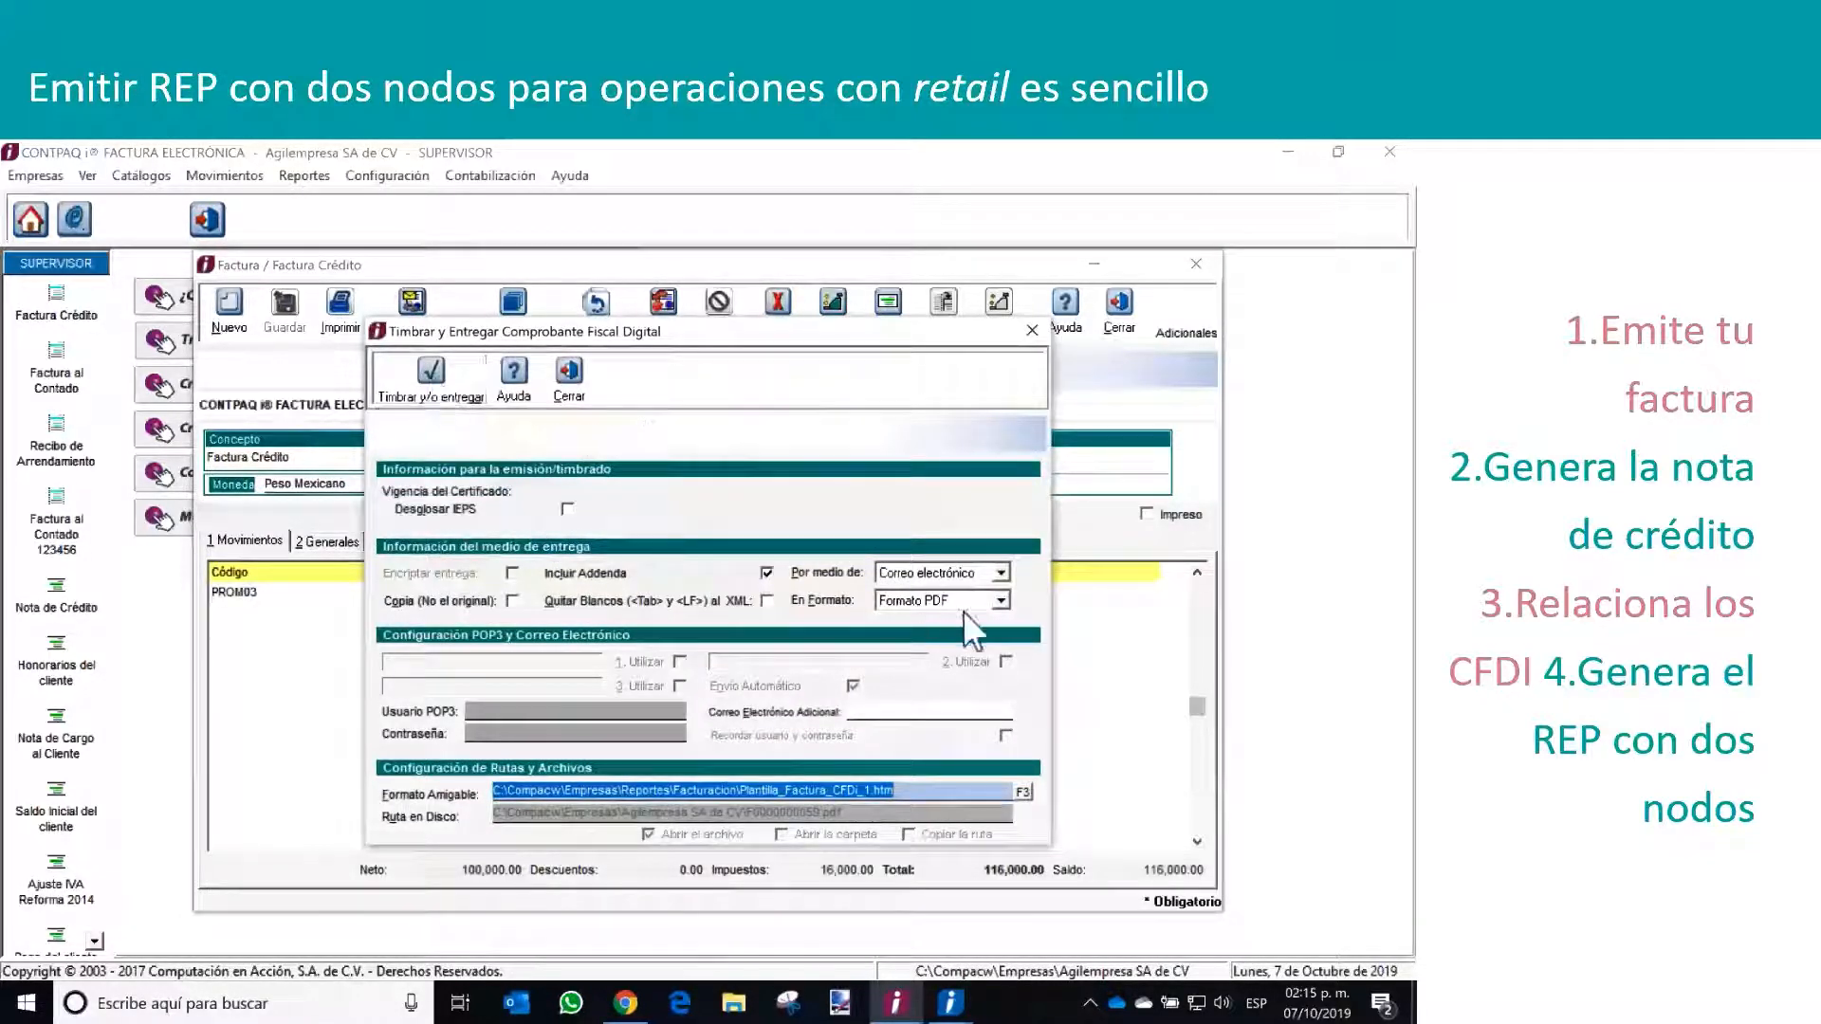
# Stamp the invoice with delivery set to Archivo en disco in Formato XML, and close the generated XML file
pyautogui.click(1001, 573)
pyautogui.click(964, 624)
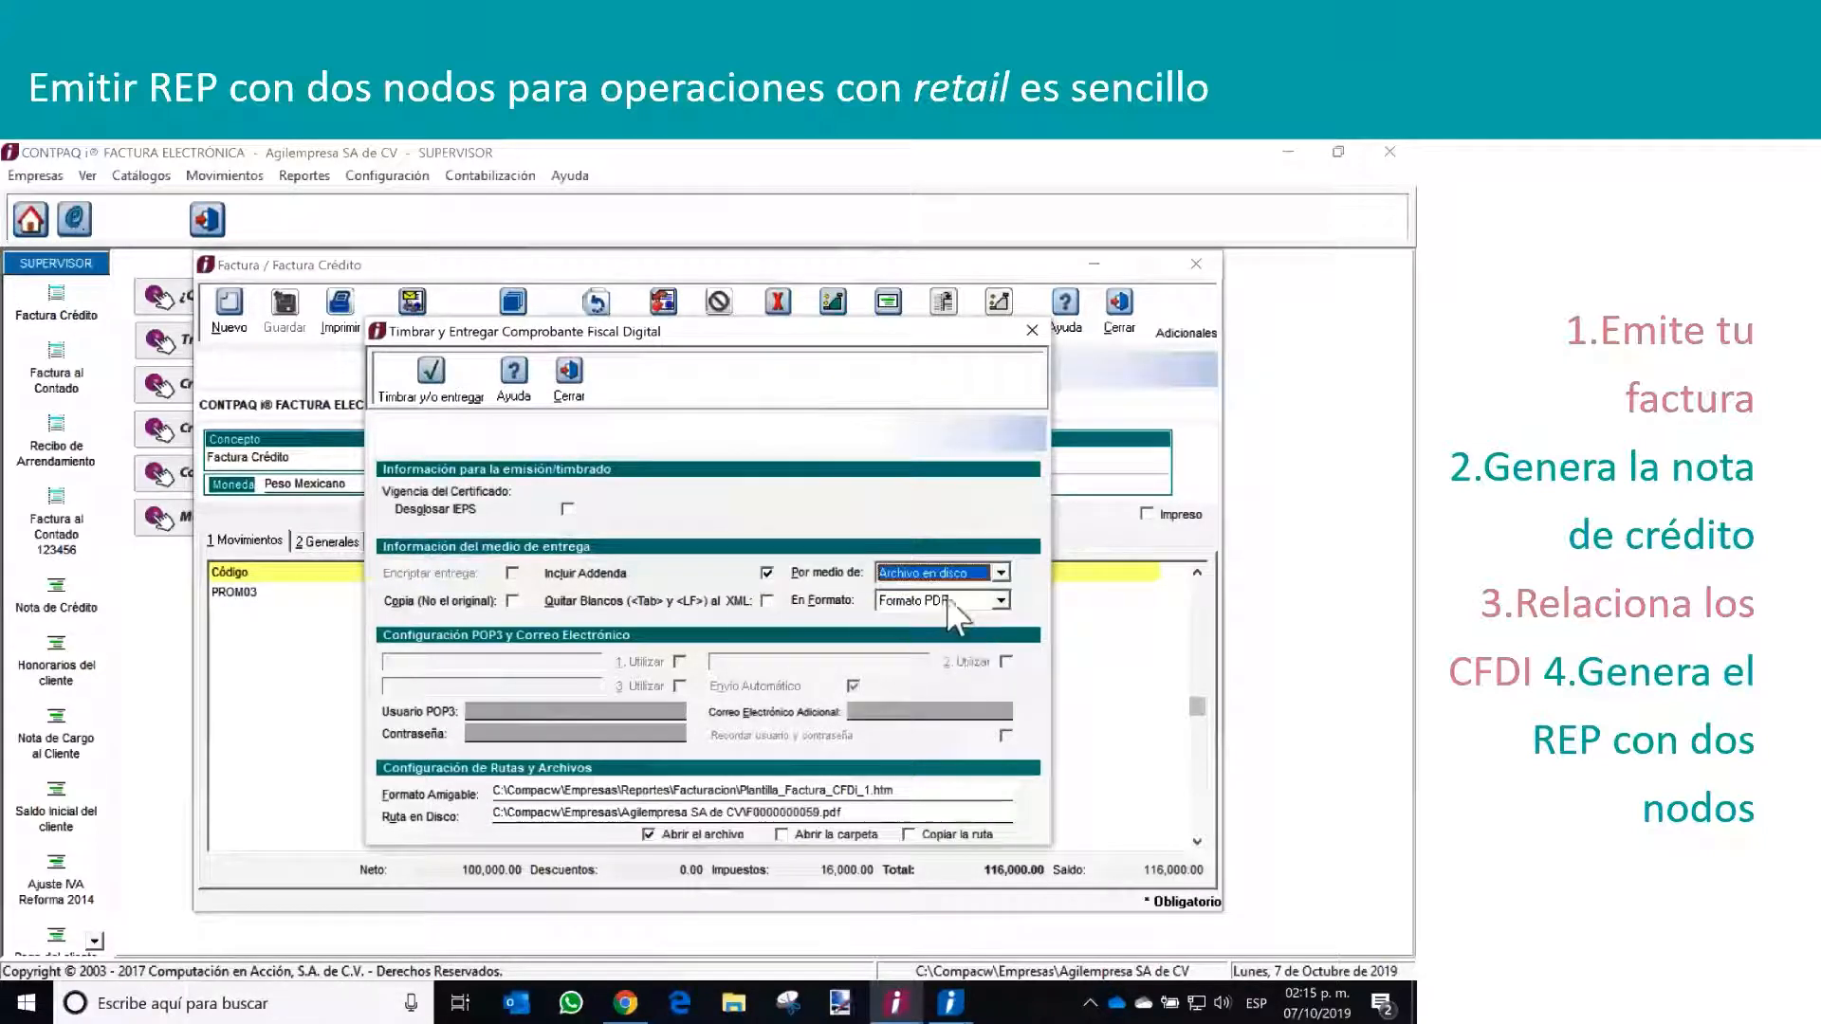
pyautogui.click(1000, 601)
pyautogui.click(924, 626)
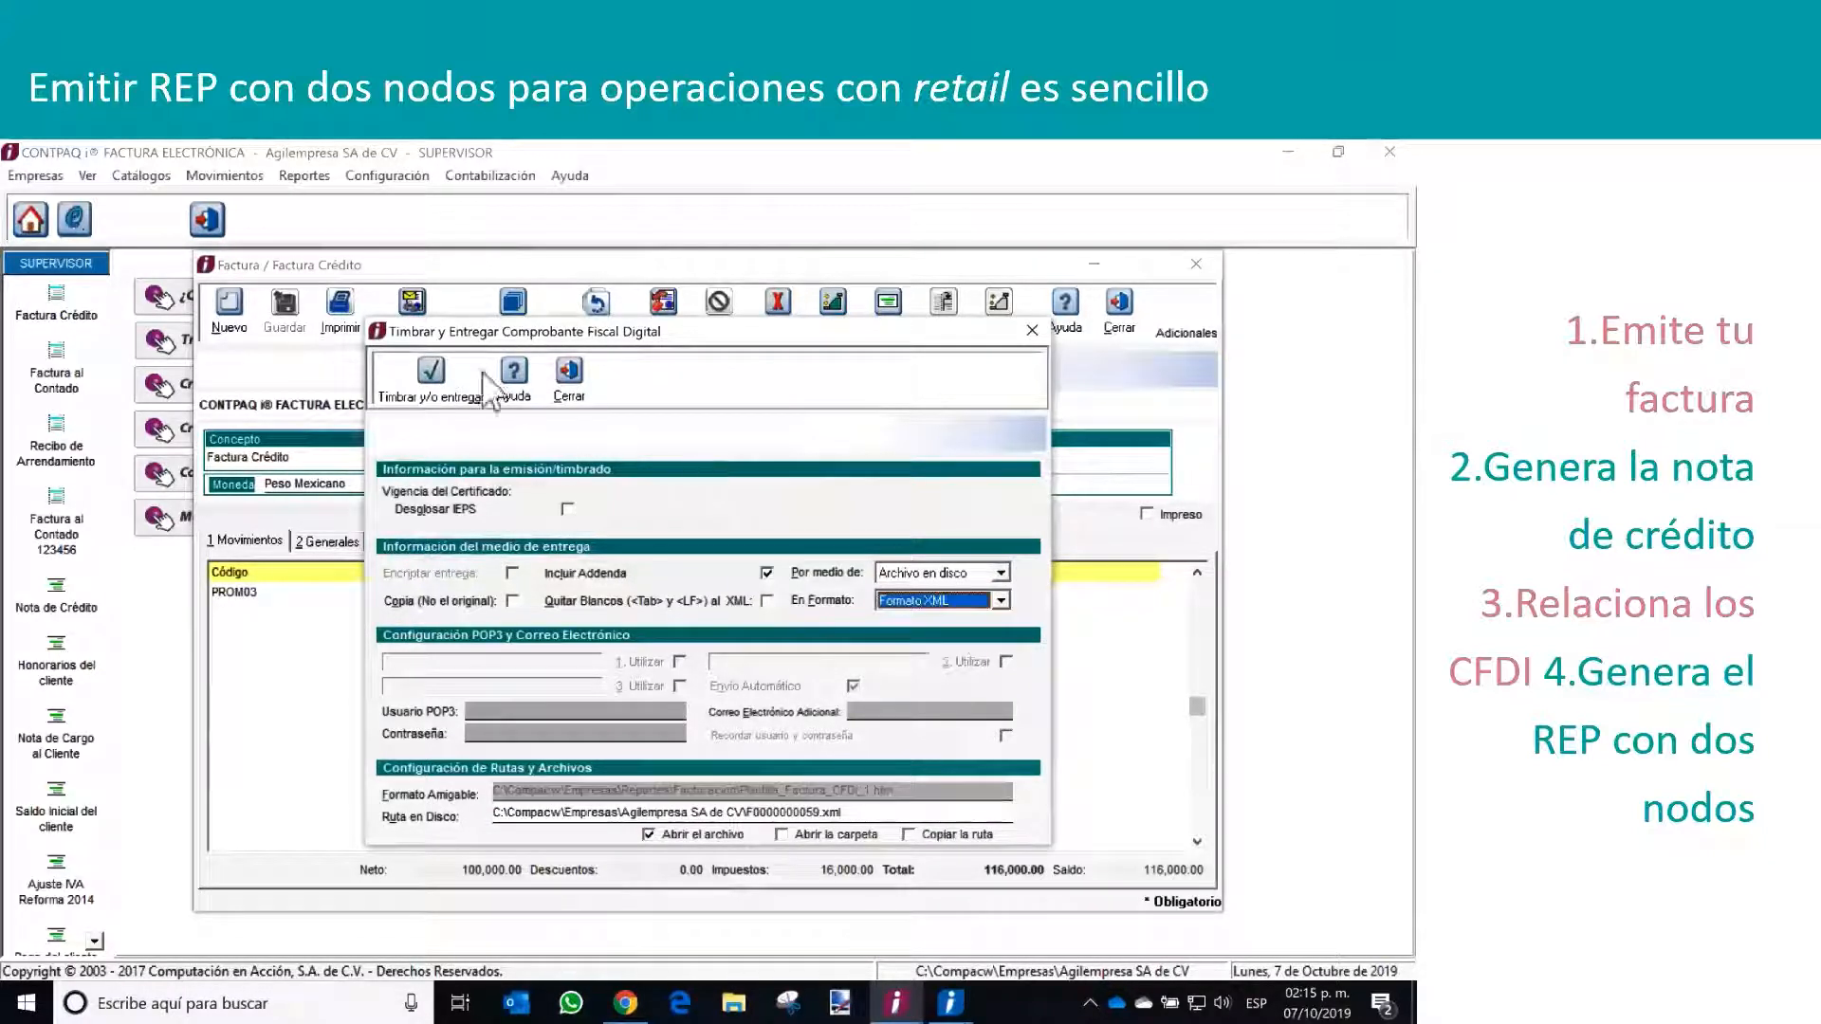
pyautogui.click(432, 370)
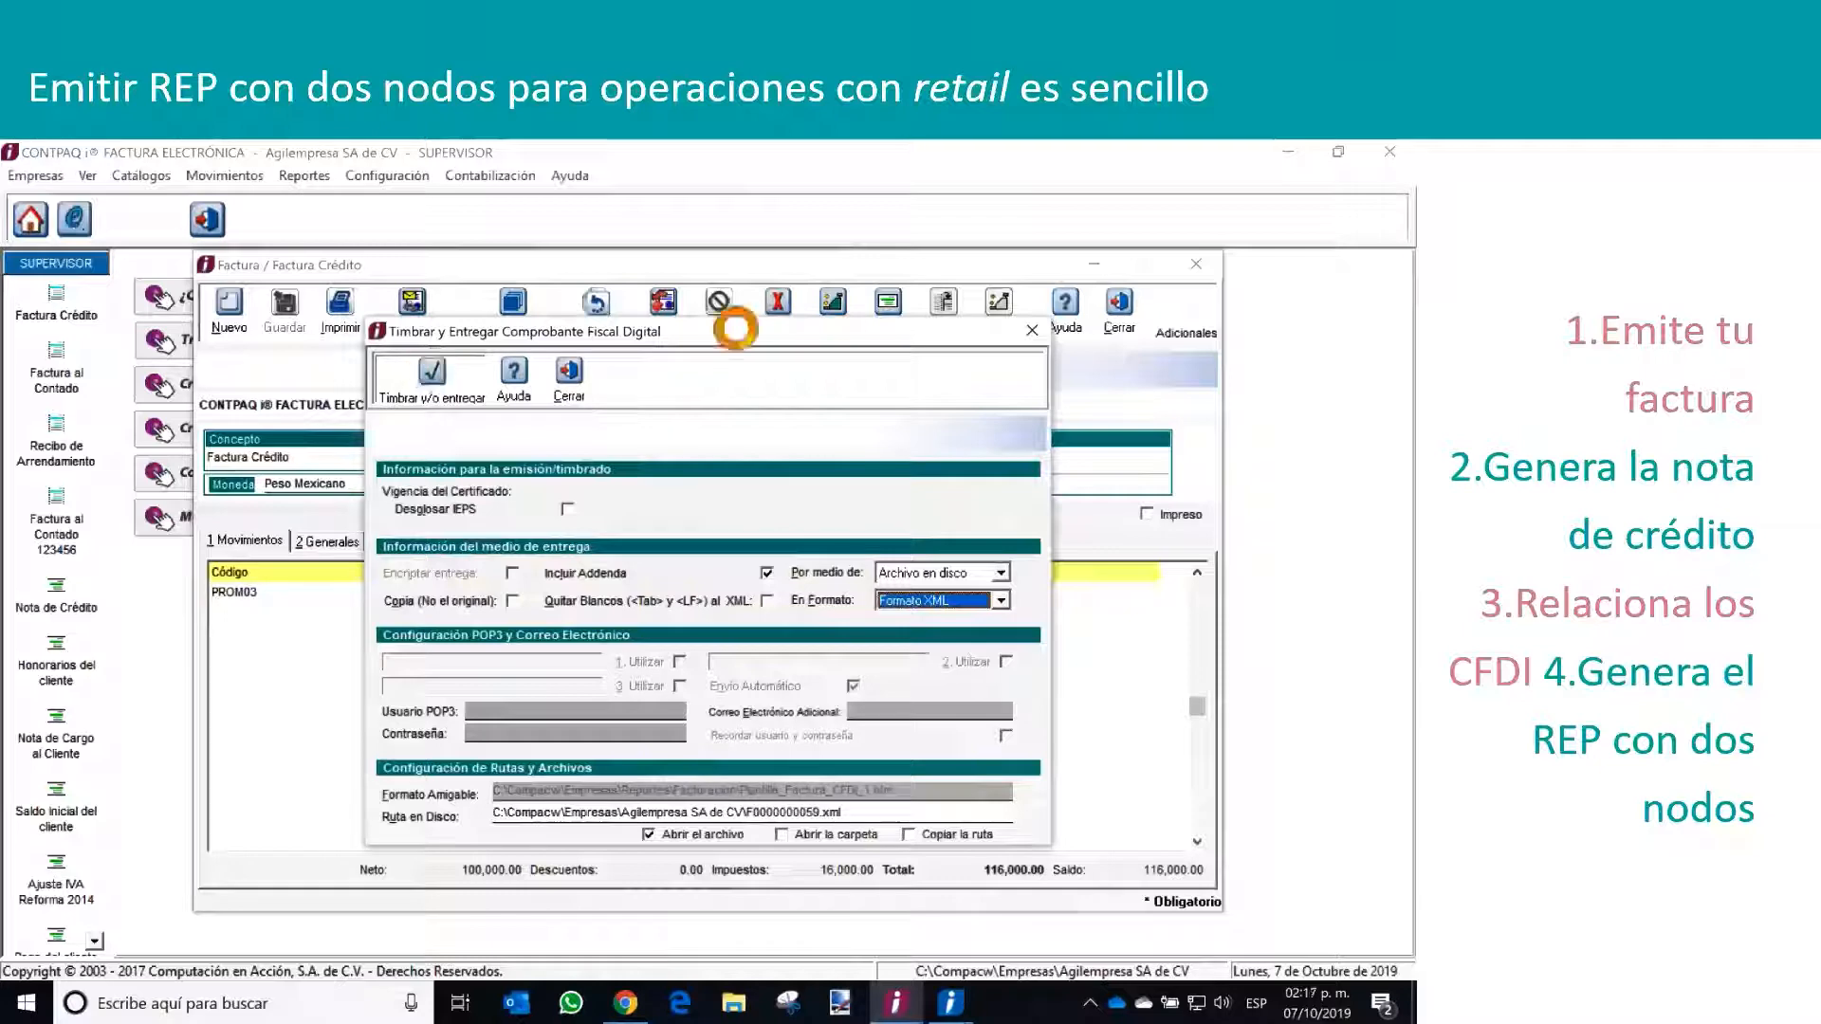
pyautogui.moveTo(726, 332); pyautogui.dragTo(738, 333)
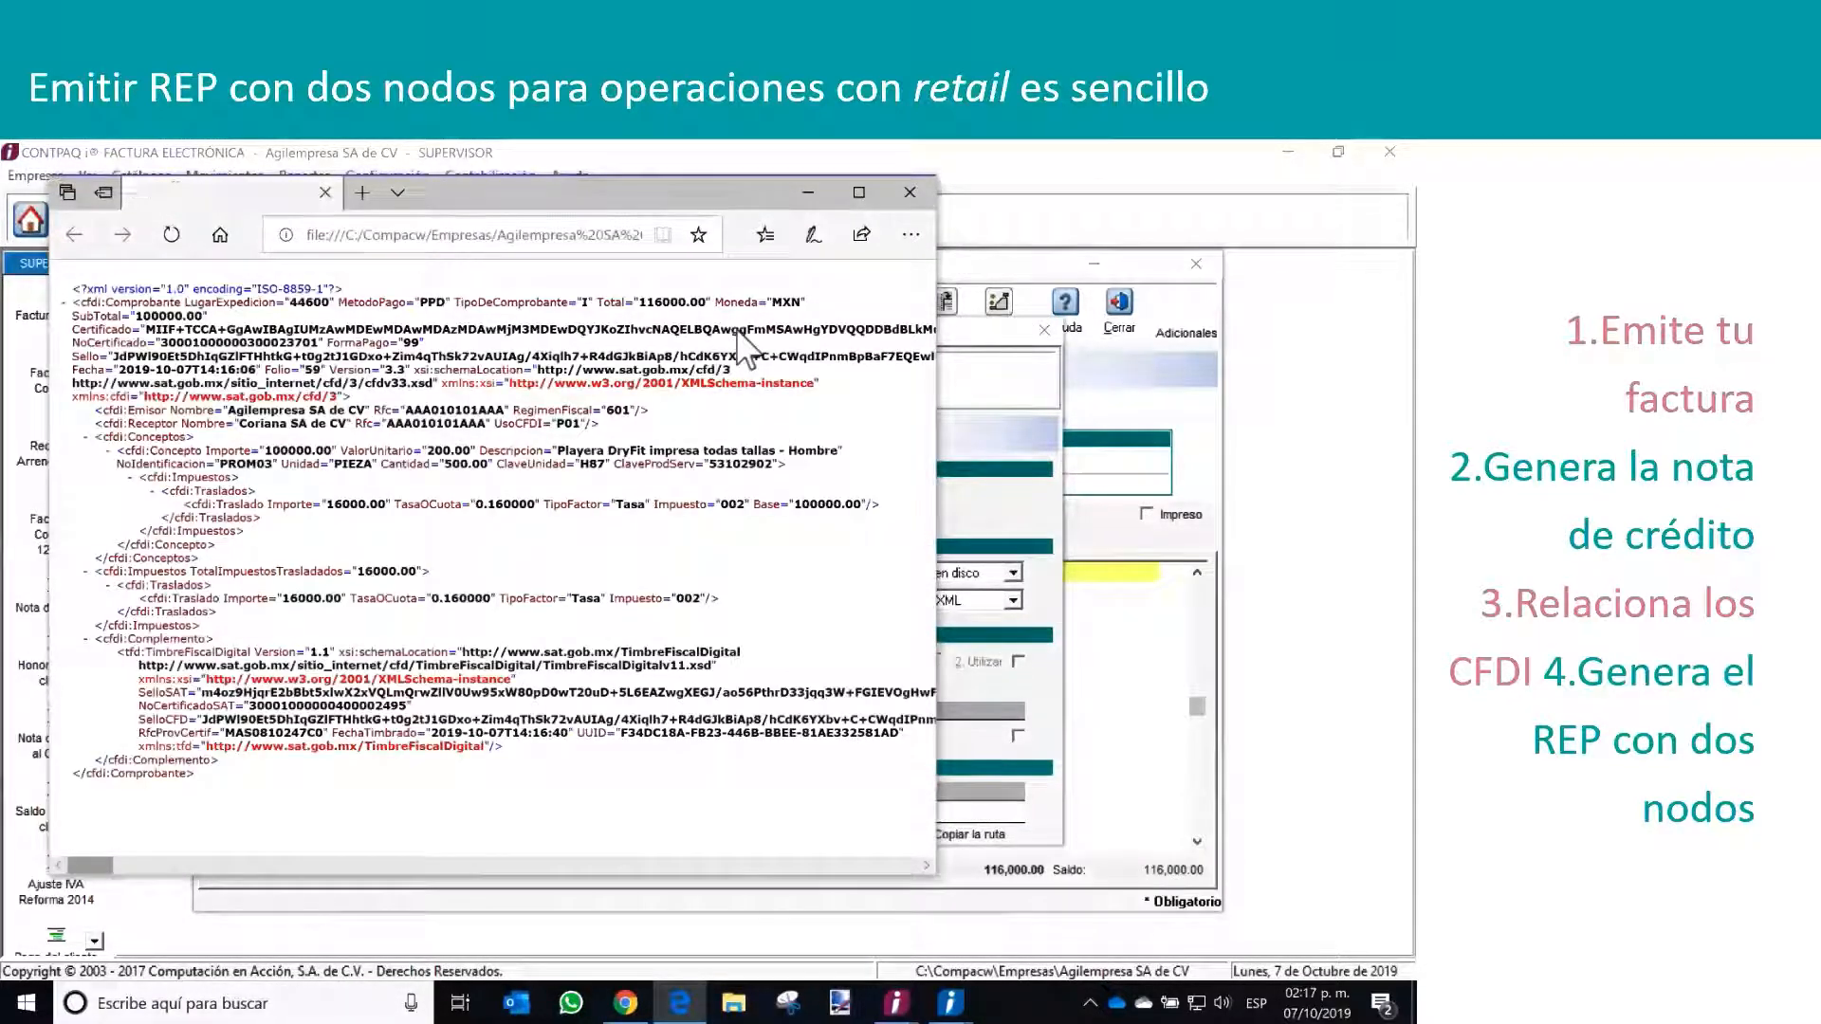
pyautogui.click(908, 193)
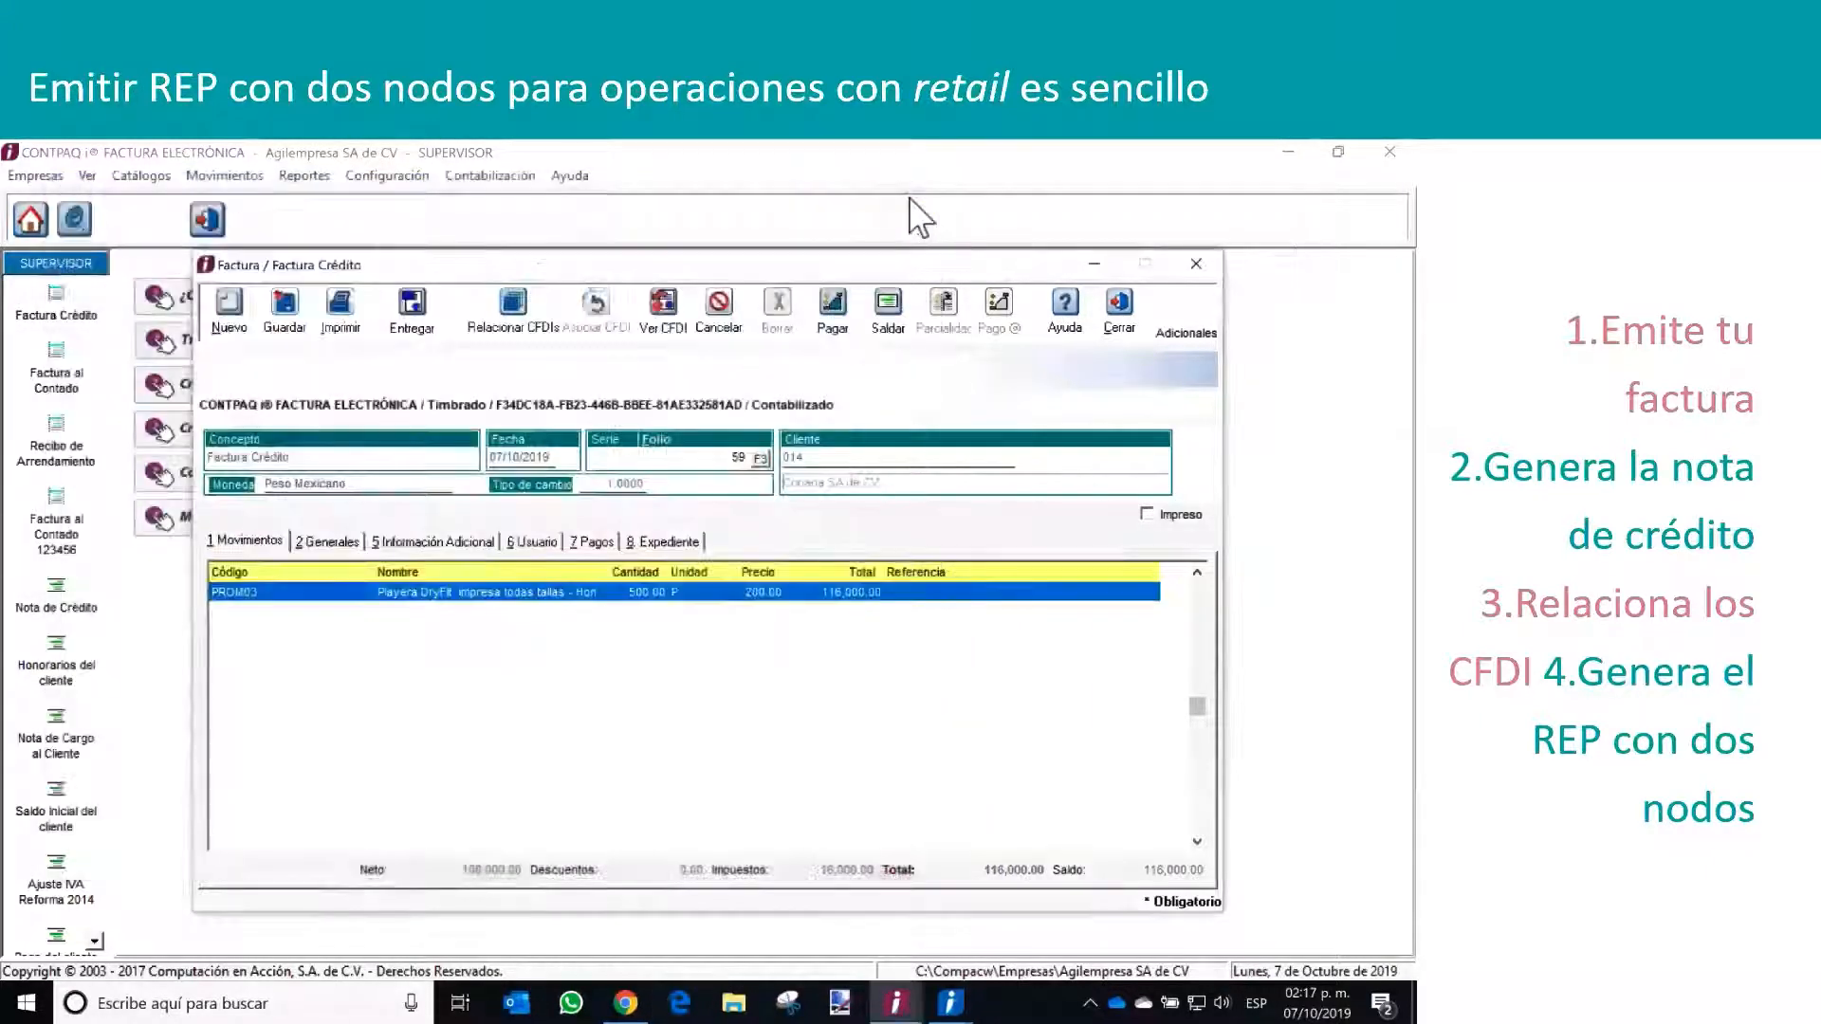
# Close the stamped invoice, saving its changes, and close the list of invoices
pyautogui.click(1119, 308)
pyautogui.click(664, 634)
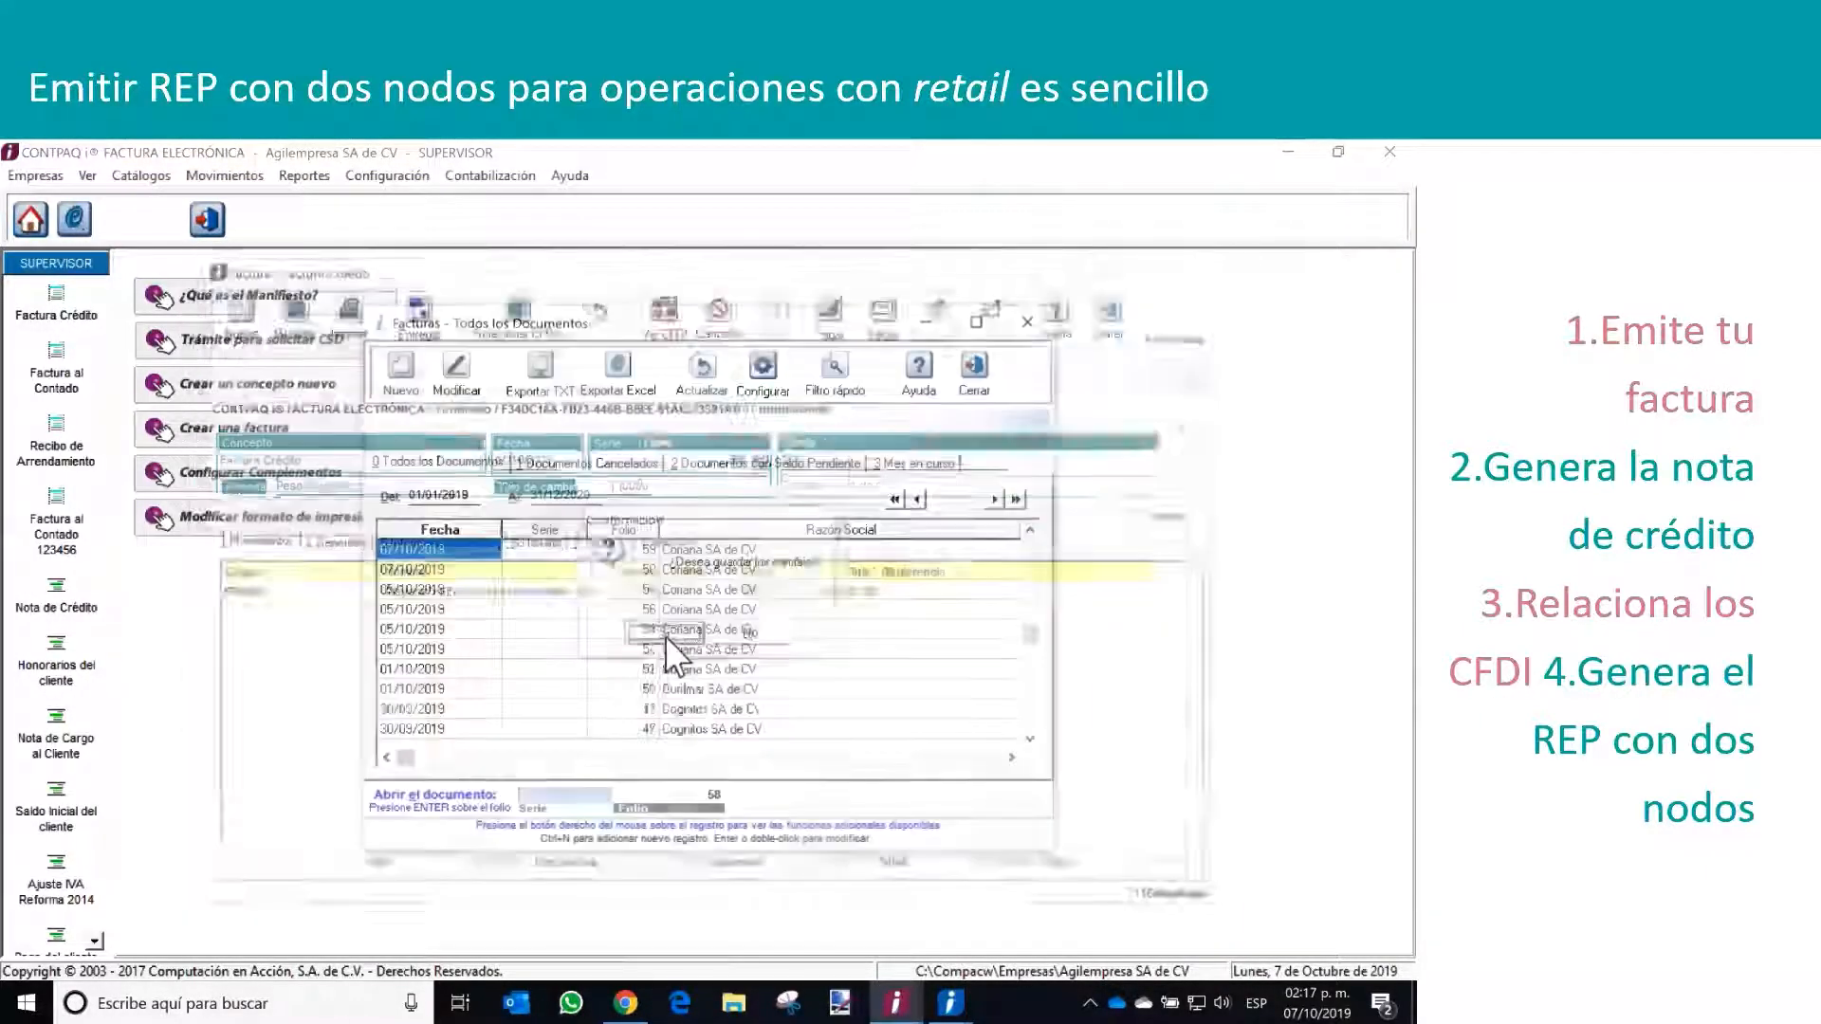
pyautogui.click(1028, 323)
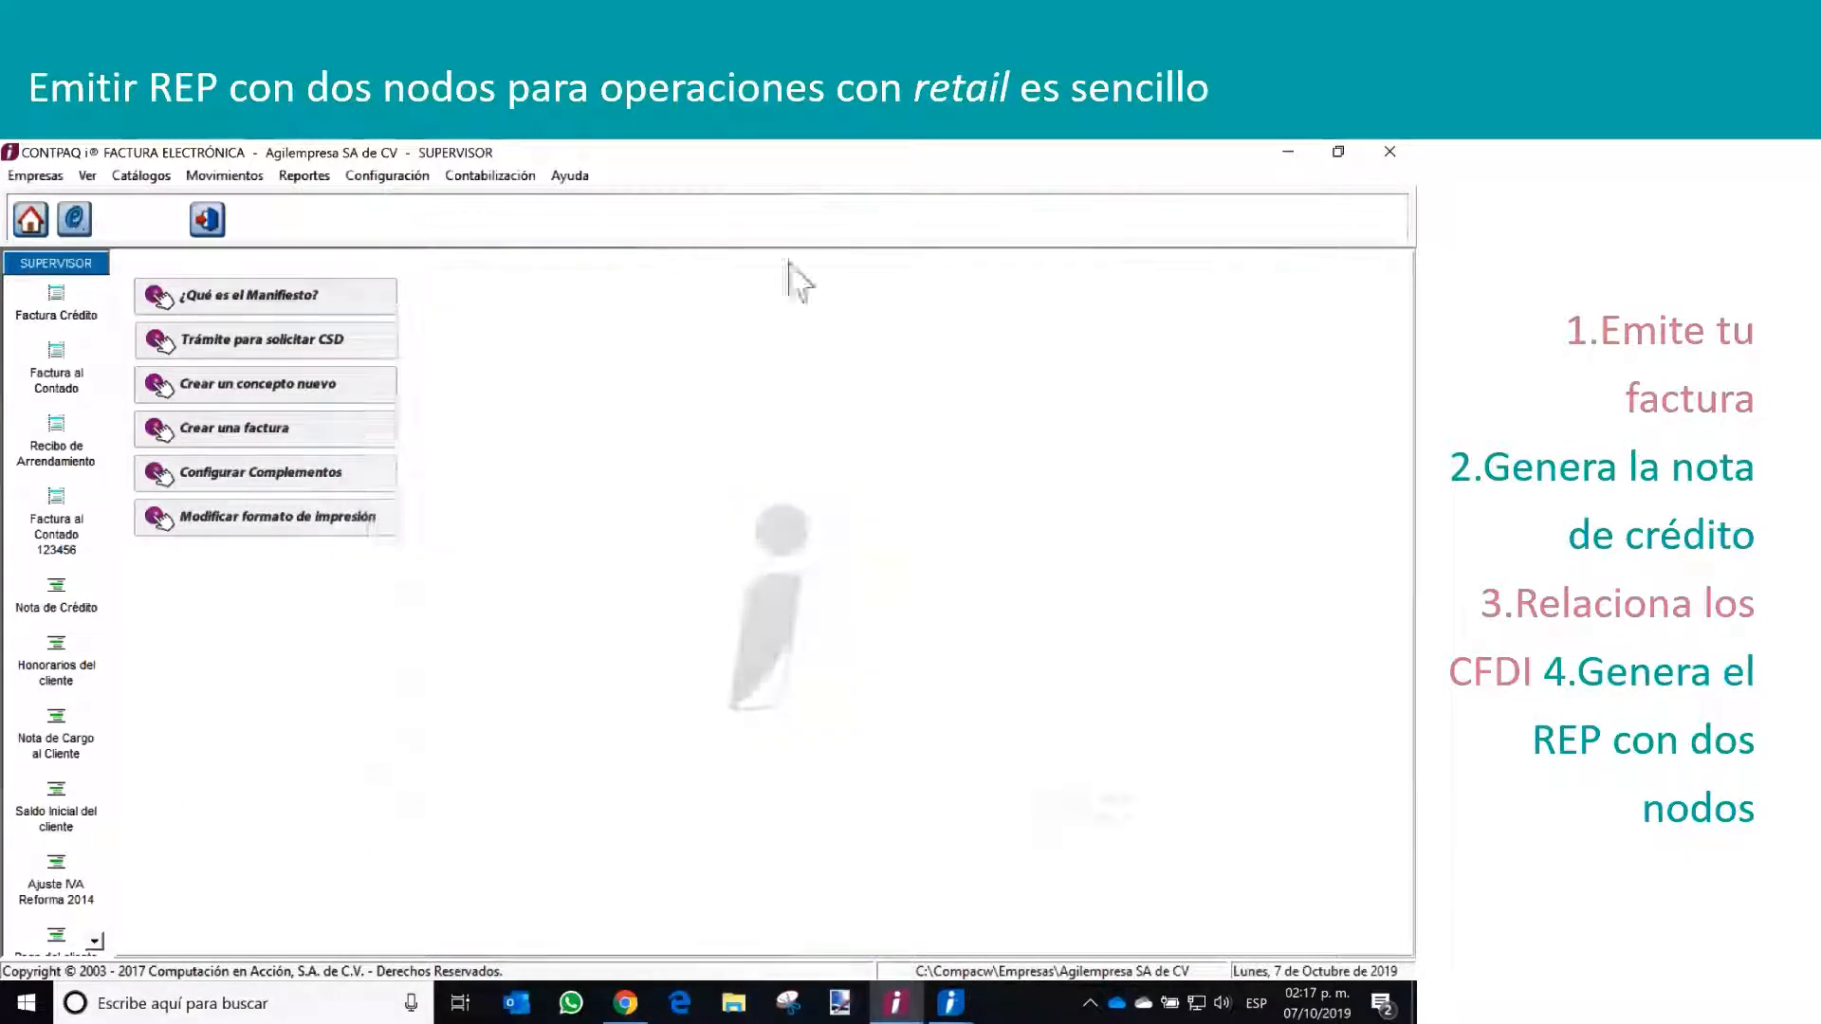
# Create a new Nota de Crédito among the customer credits (Abonos del Cliente) and enter the private key password
pyautogui.click(224, 175)
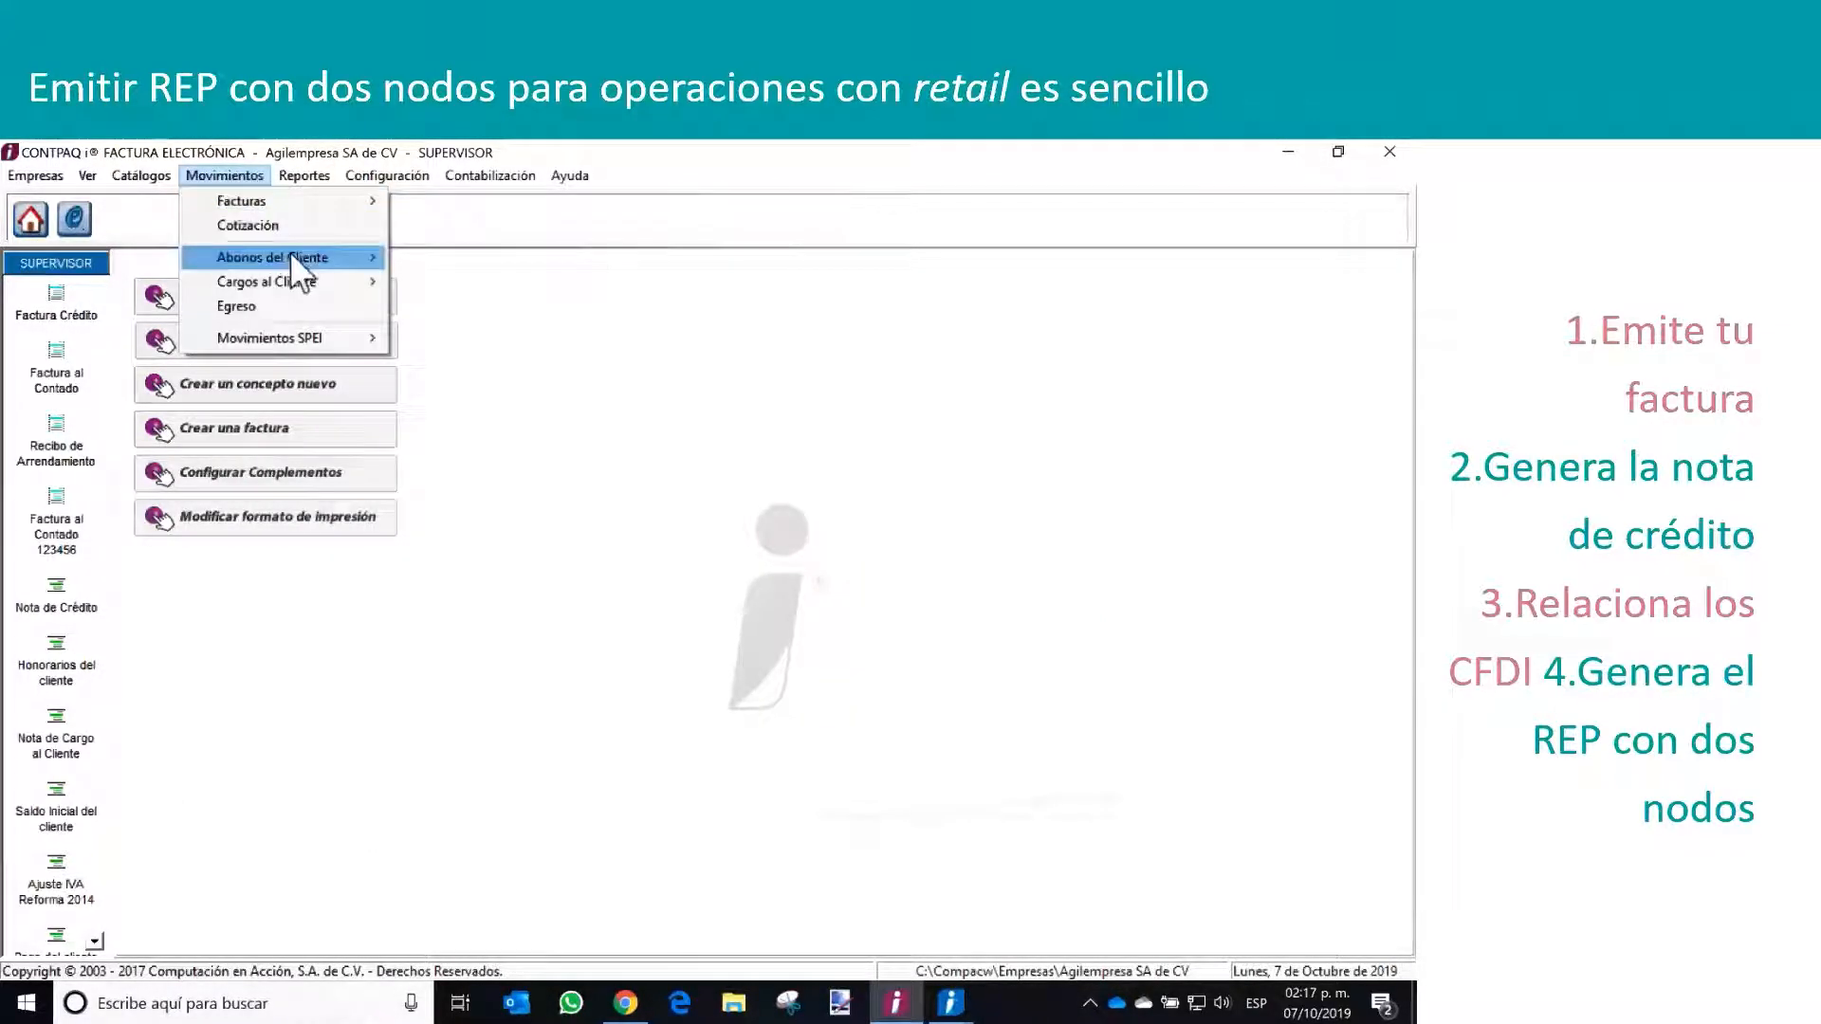
pyautogui.moveTo(288, 254)
pyautogui.click(480, 346)
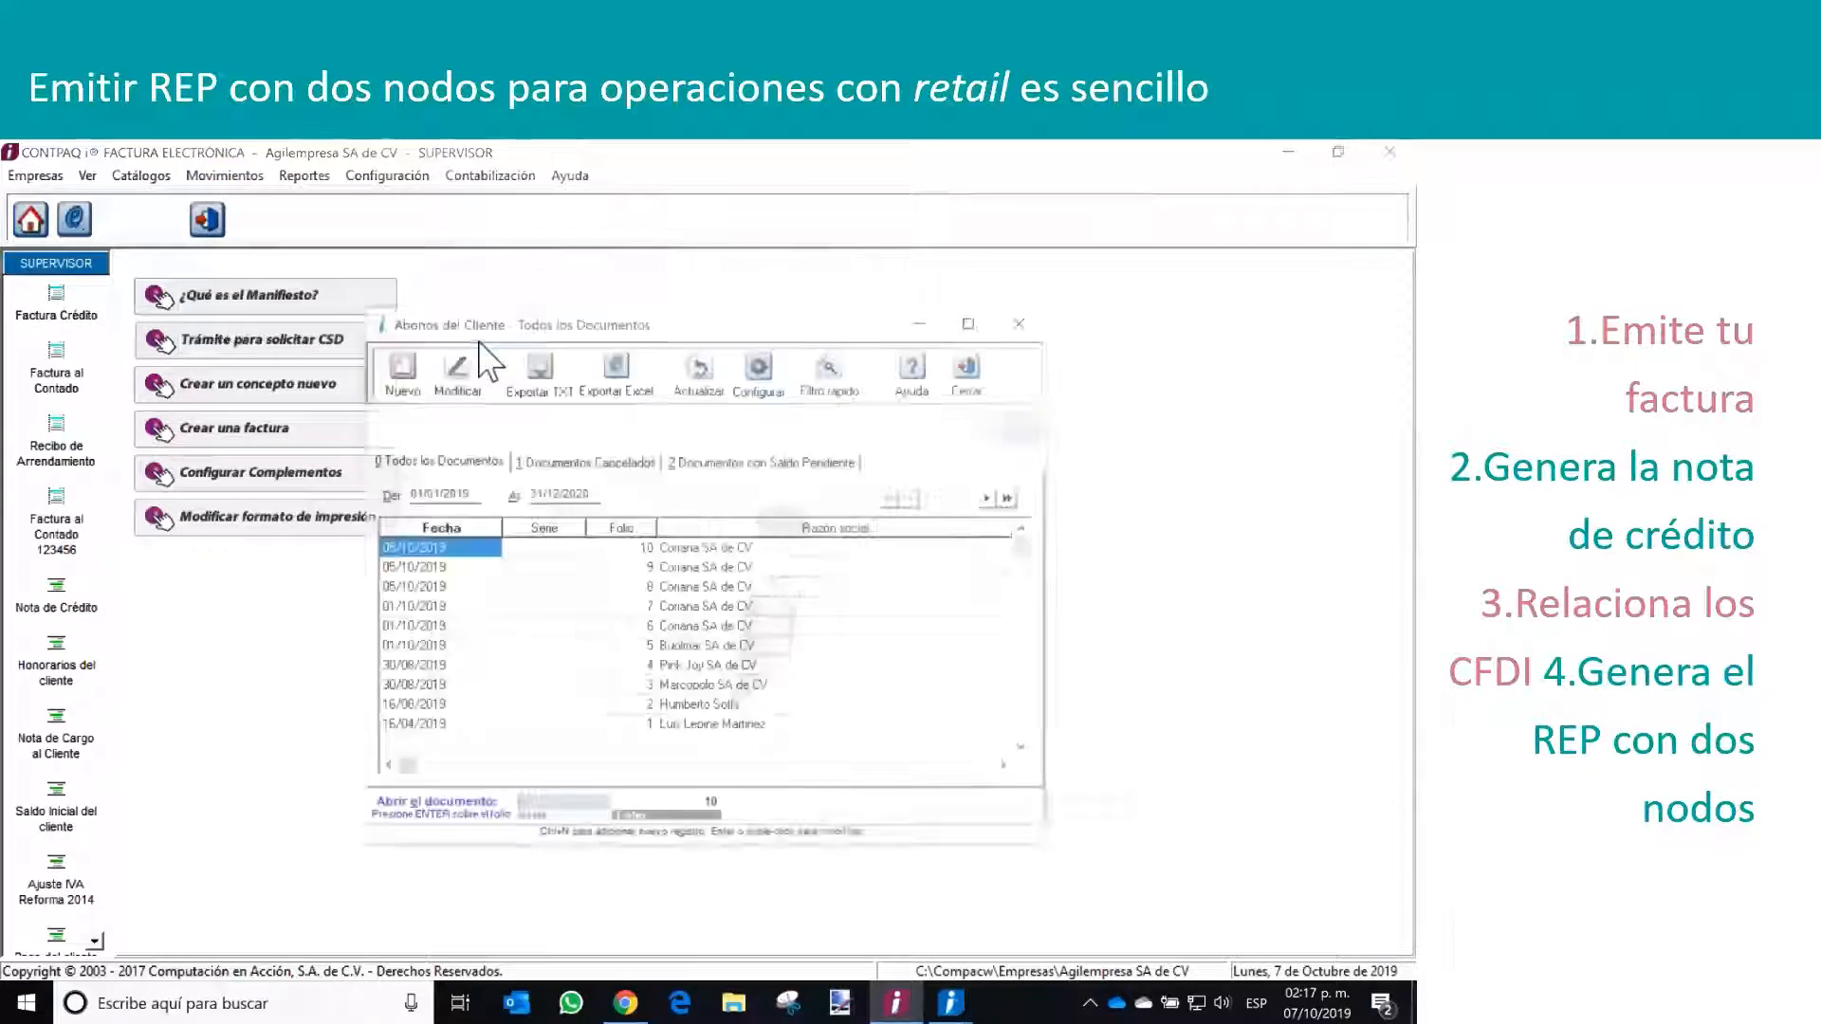
pyautogui.click(410, 379)
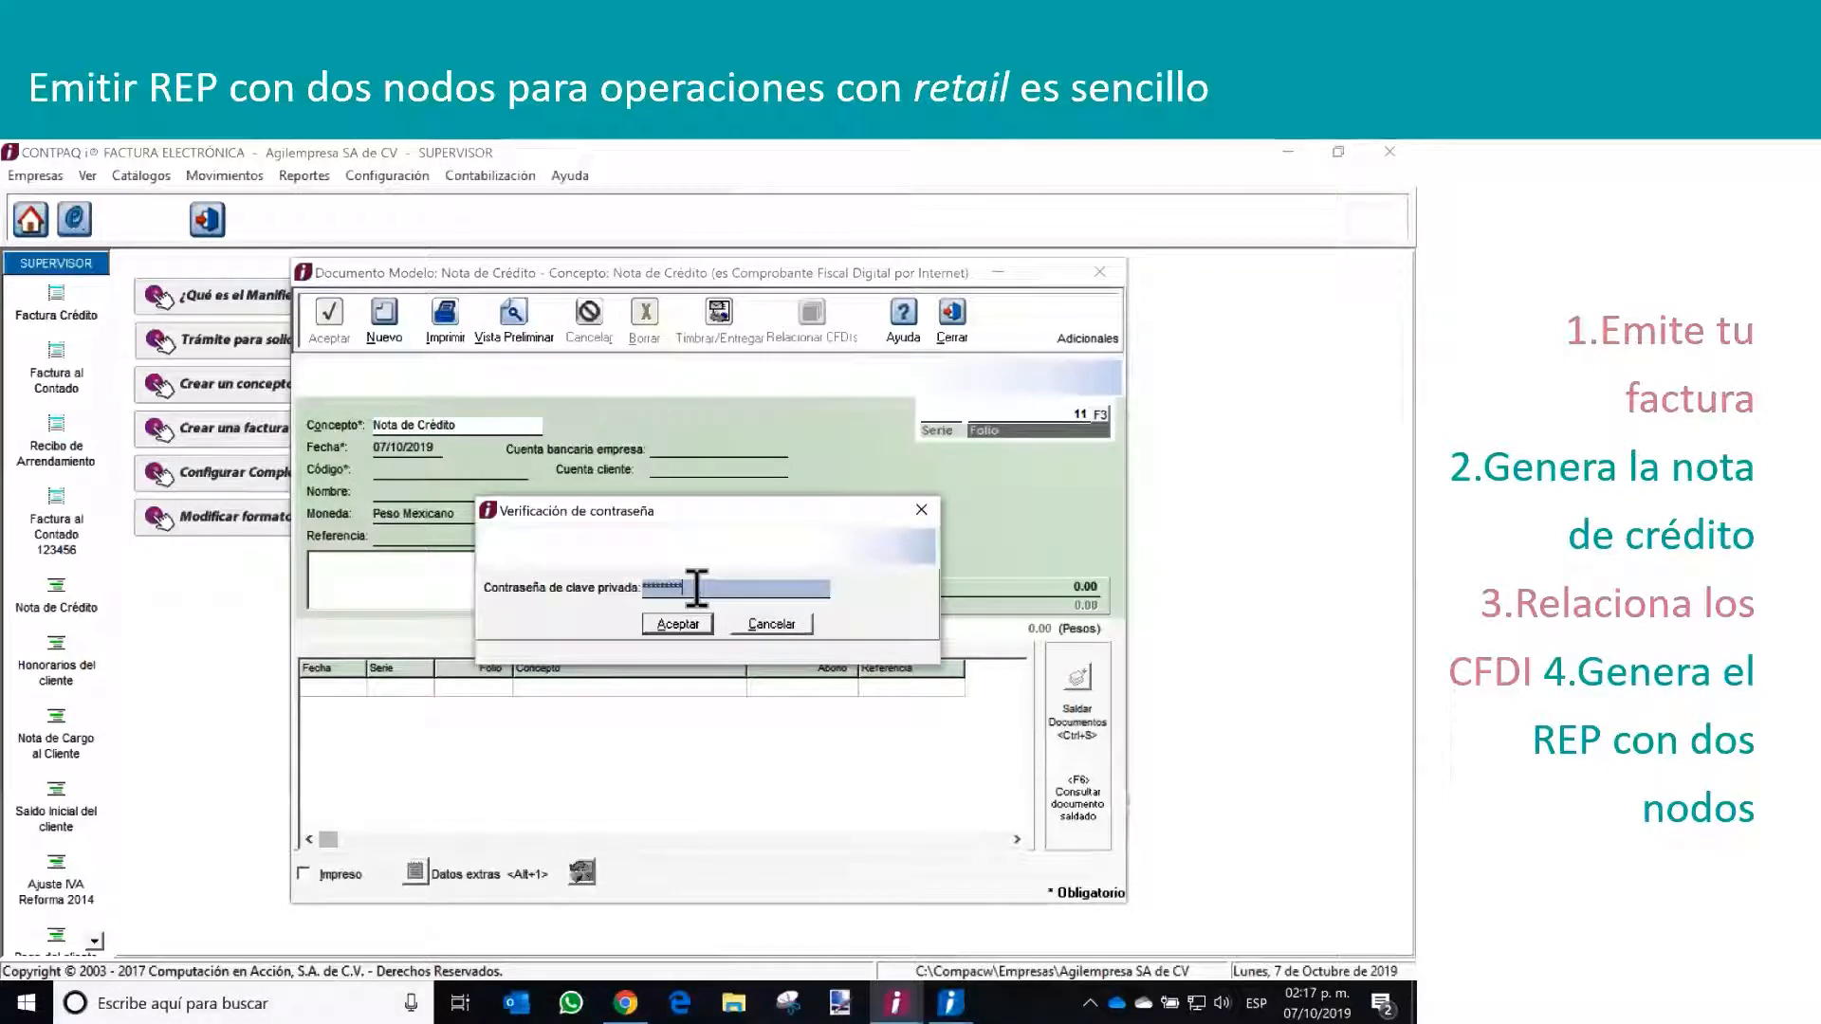
pyautogui.press('Return')
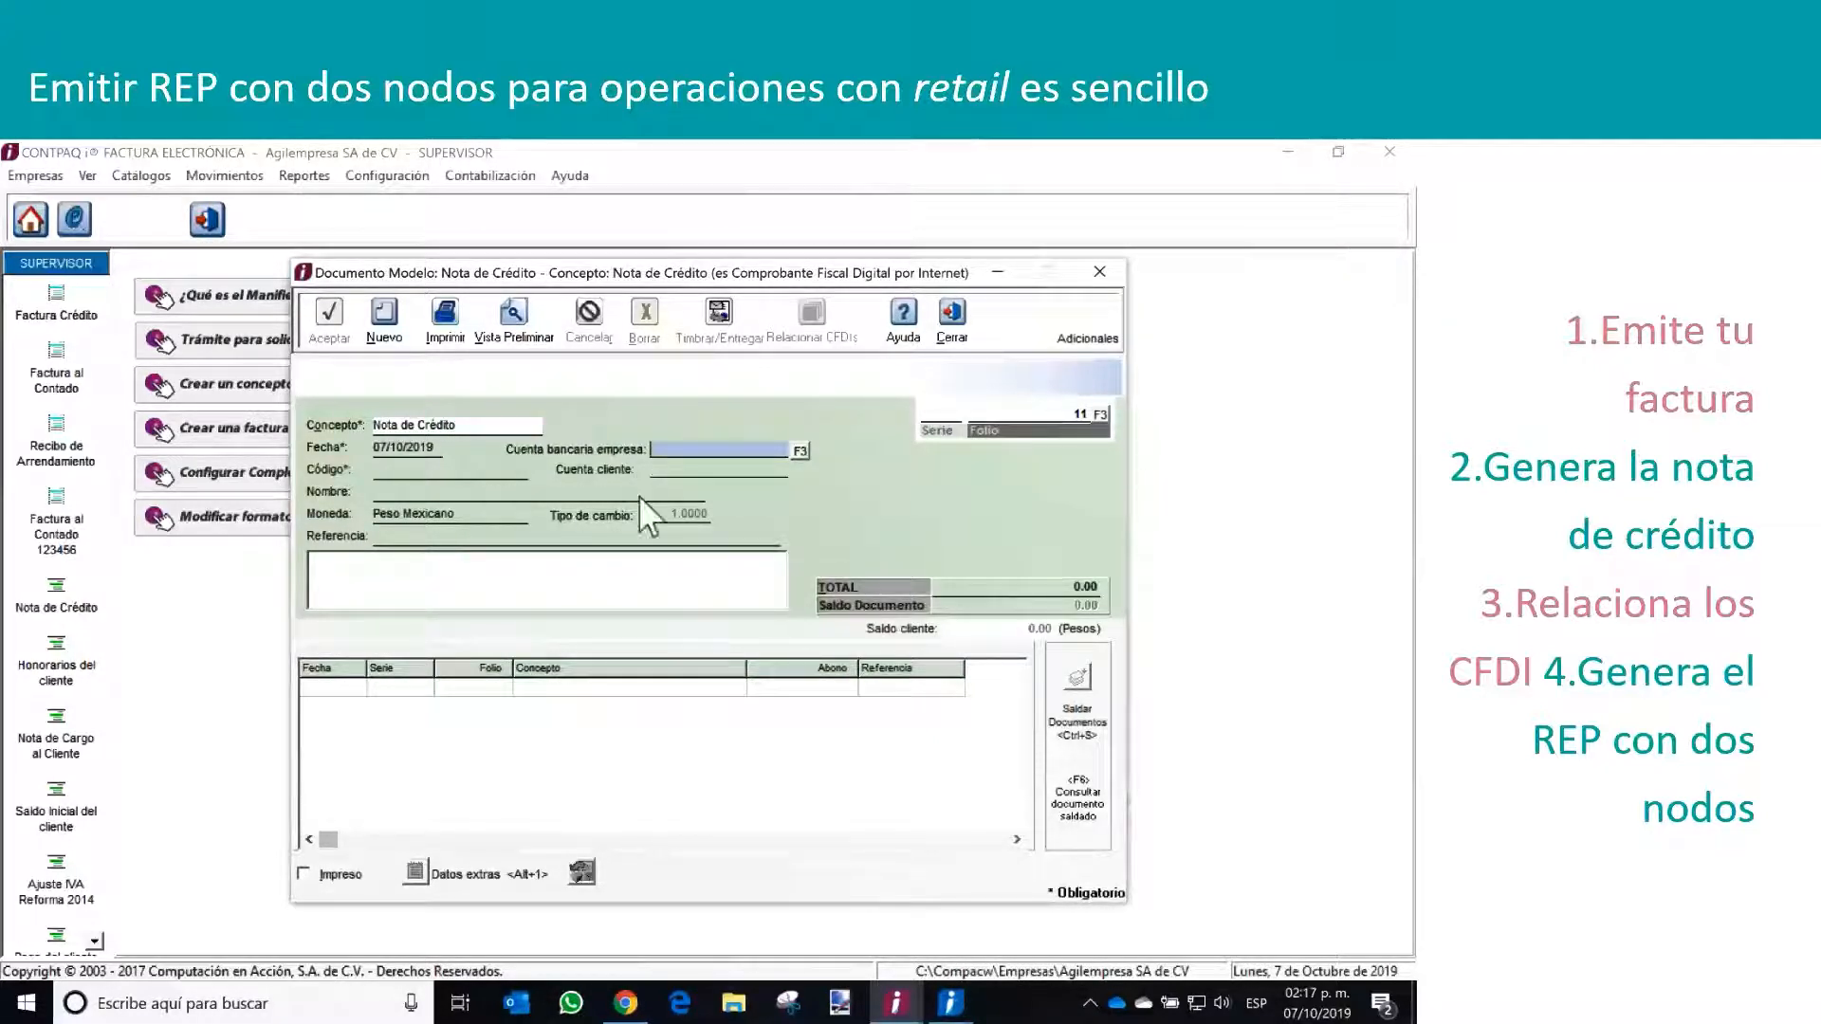
# Select Coriana SA de CV as the credit note's customer and enter a total of 10,000
pyautogui.click(523, 472)
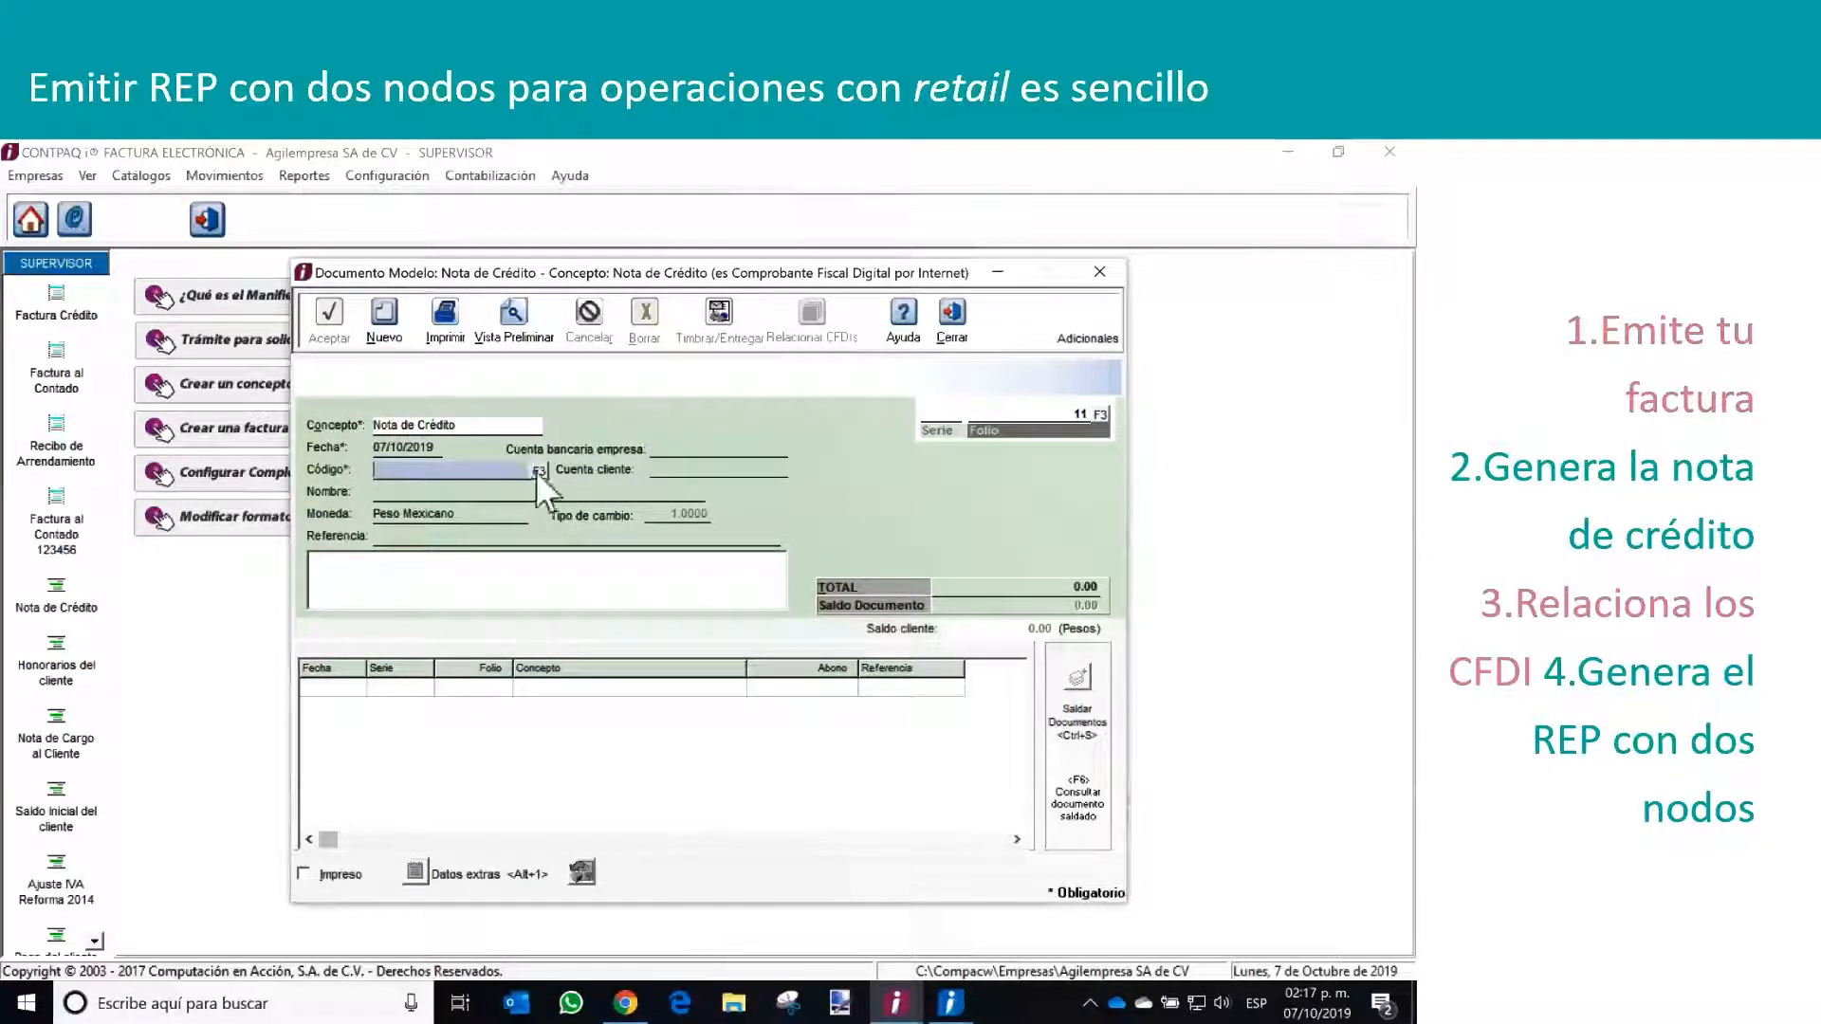
pyautogui.click(538, 471)
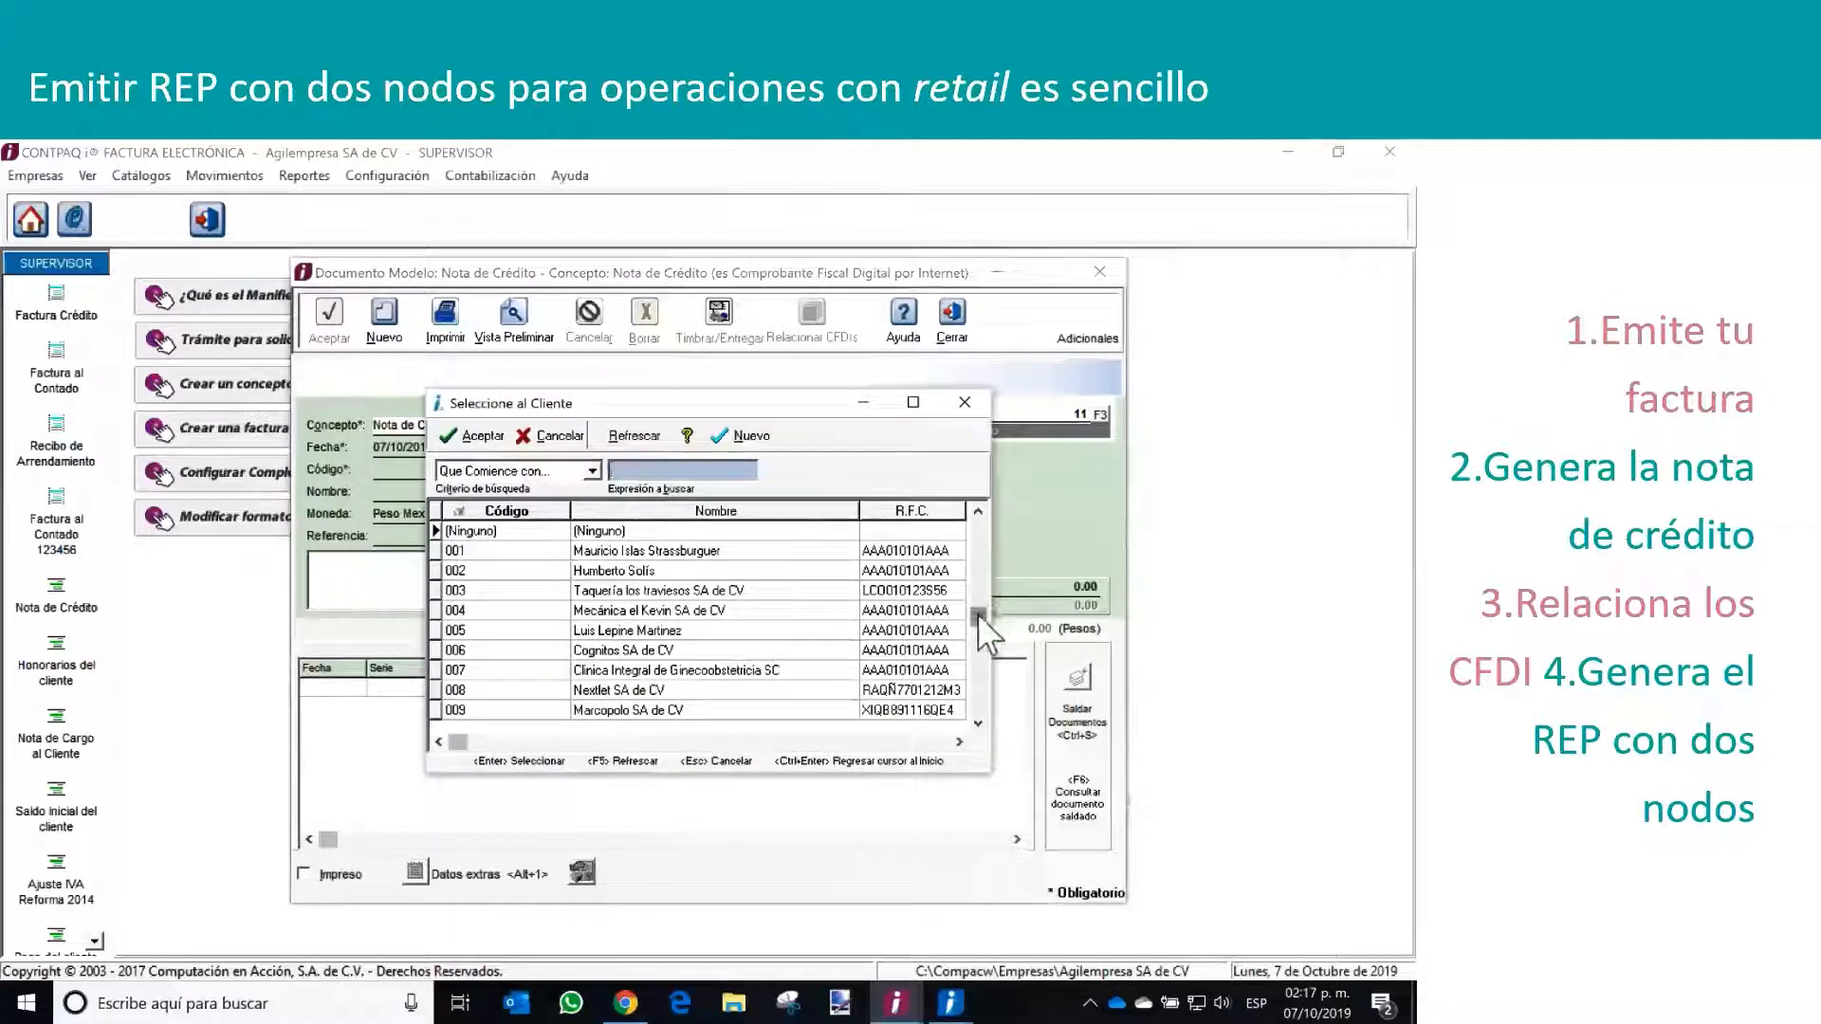
pyautogui.moveTo(977, 615); pyautogui.dragTo(977, 706)
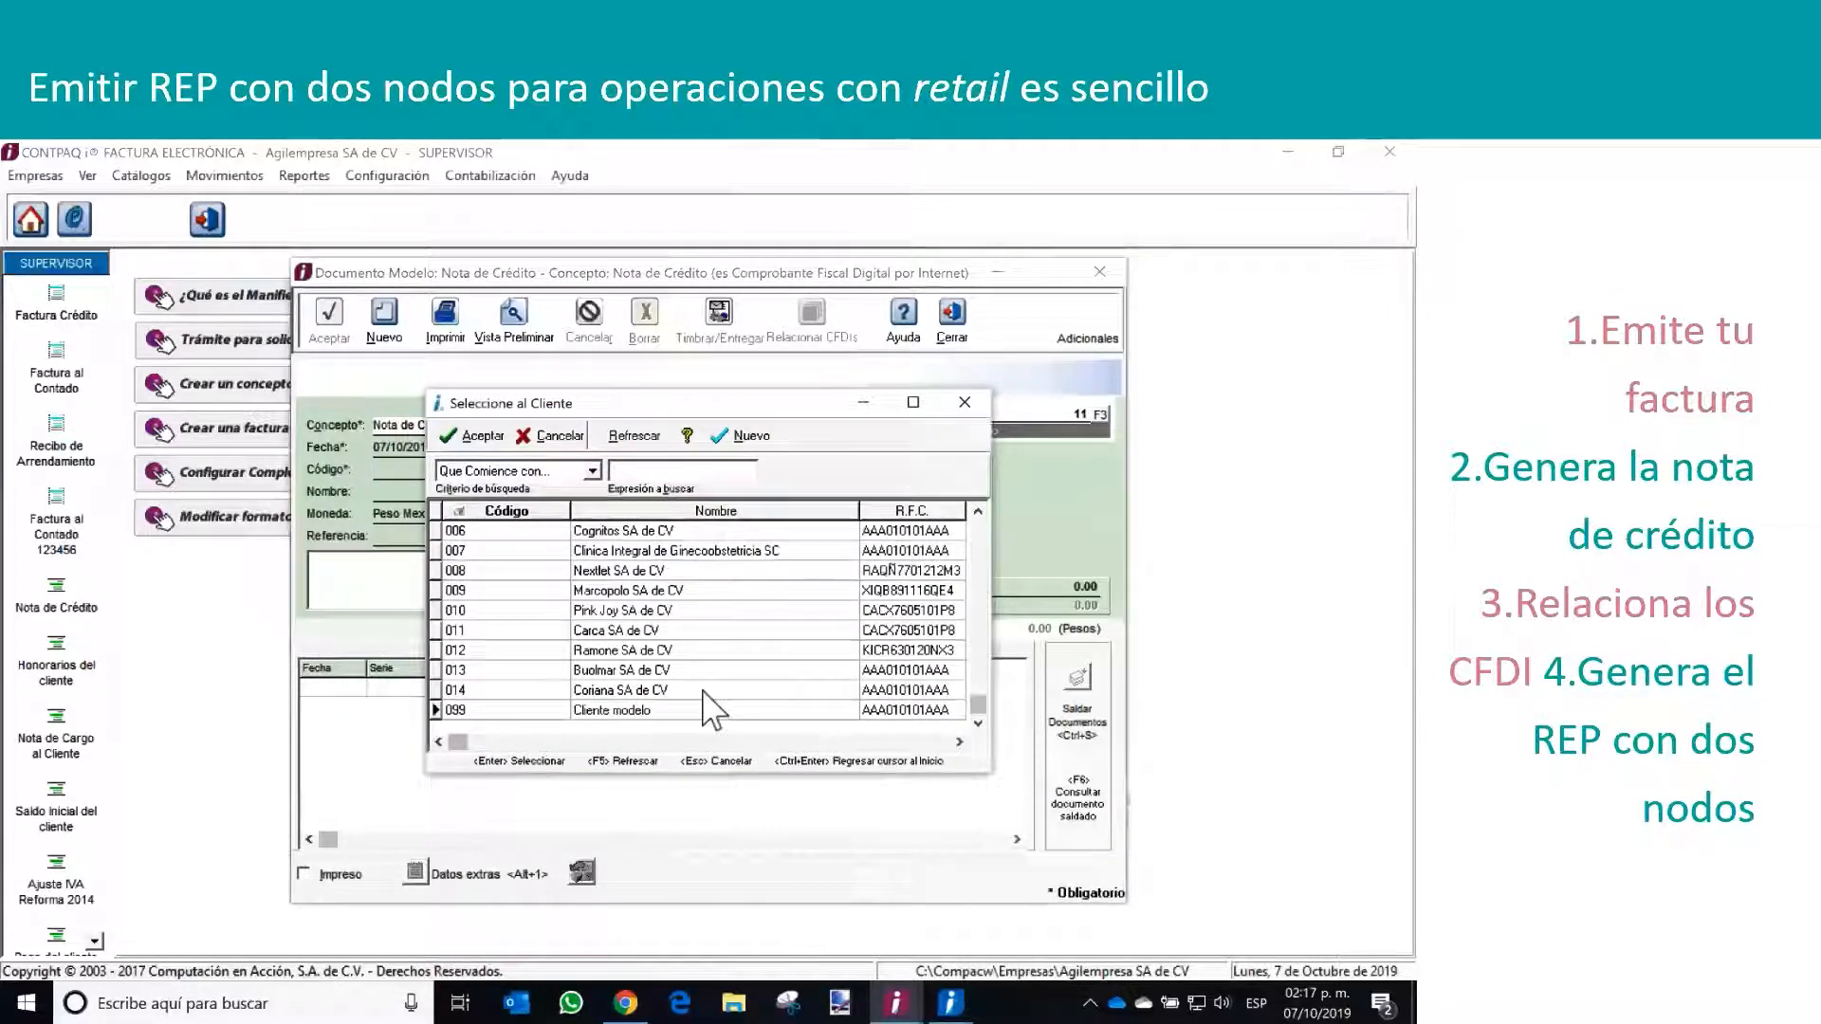
pyautogui.doubleClick(703, 690)
pyautogui.click(1062, 583)
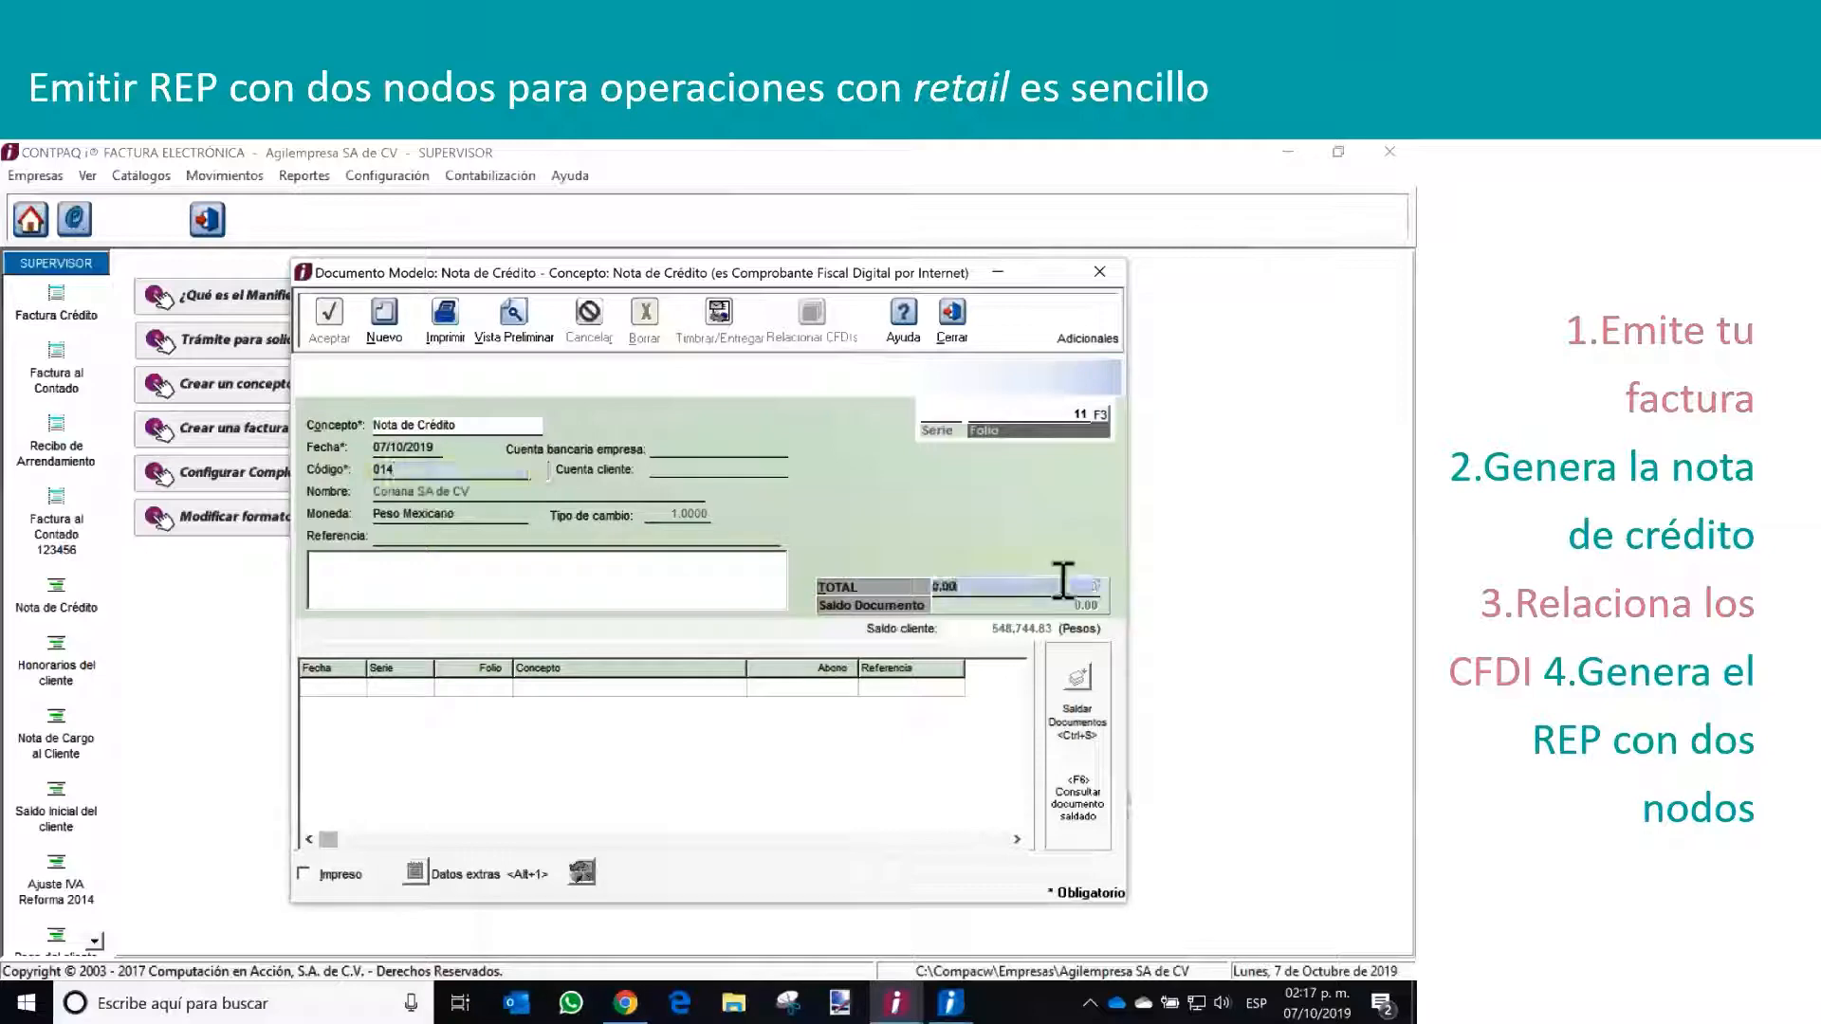
pyautogui.write('10000')
pyautogui.press('Return')
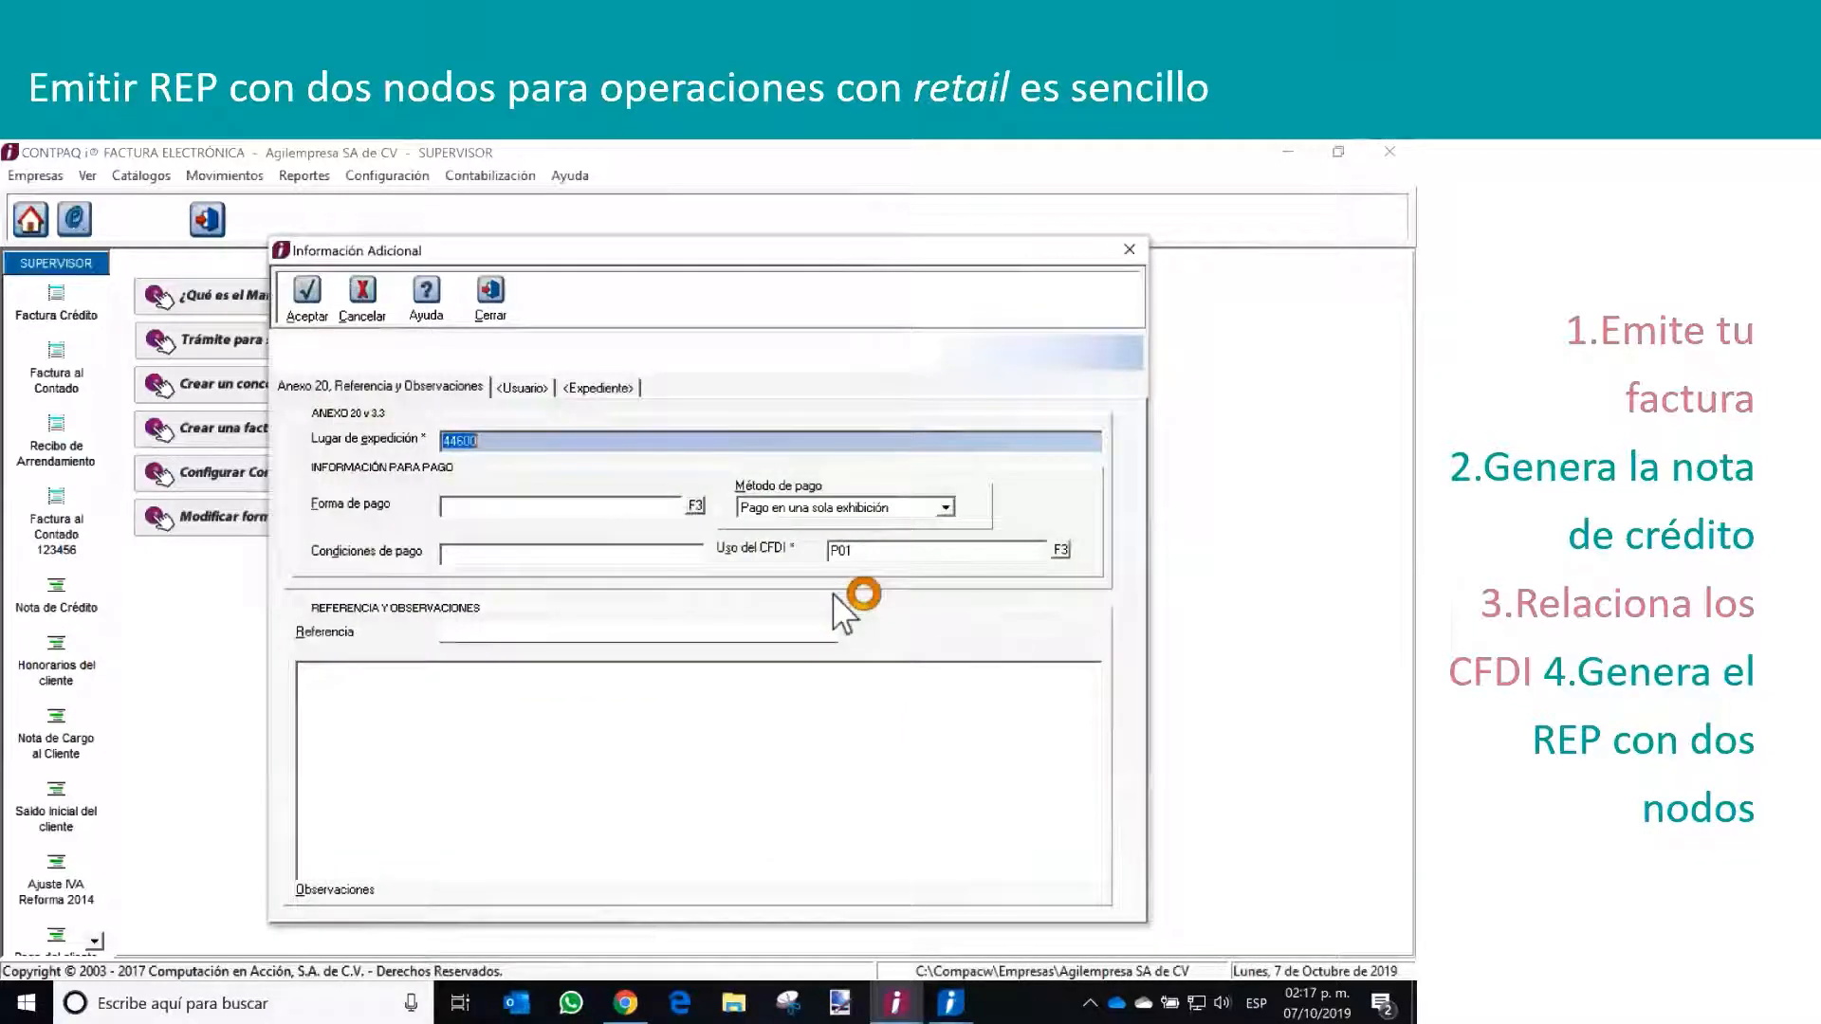
# Set the credit note's payment form to 15 Condonación and accept the additional information
pyautogui.click(698, 508)
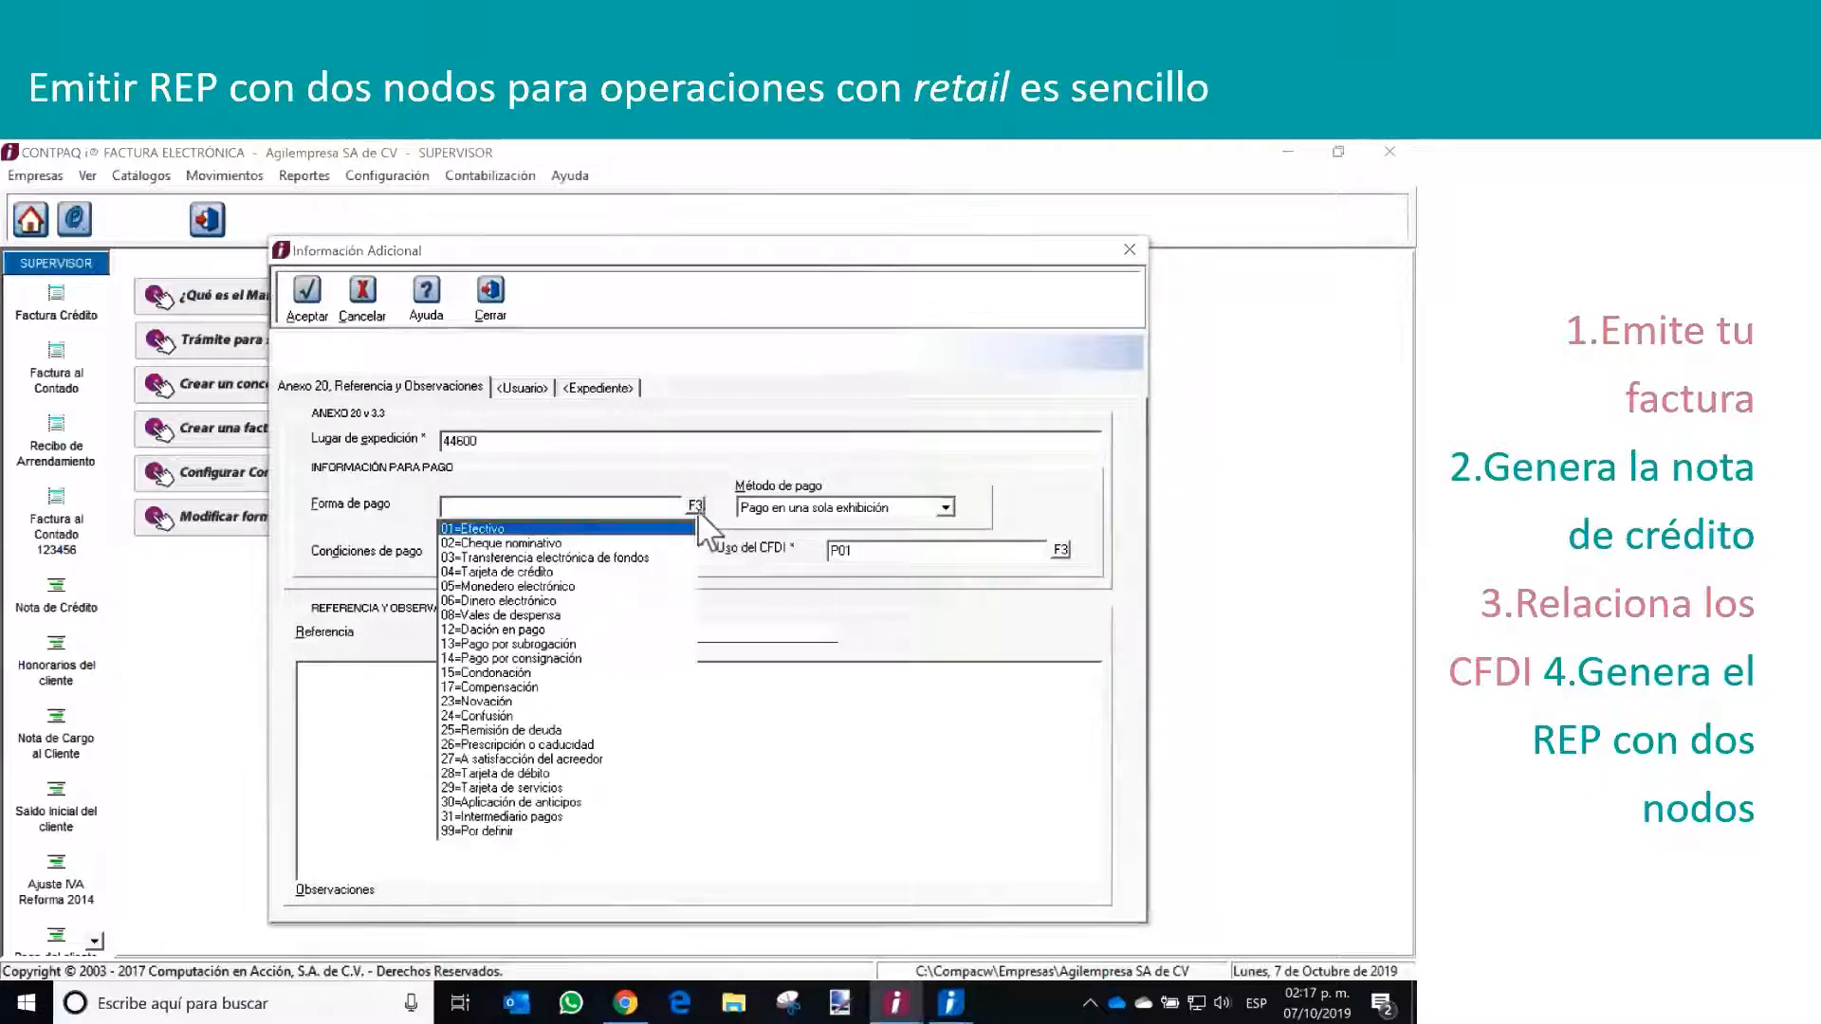
pyautogui.click(532, 673)
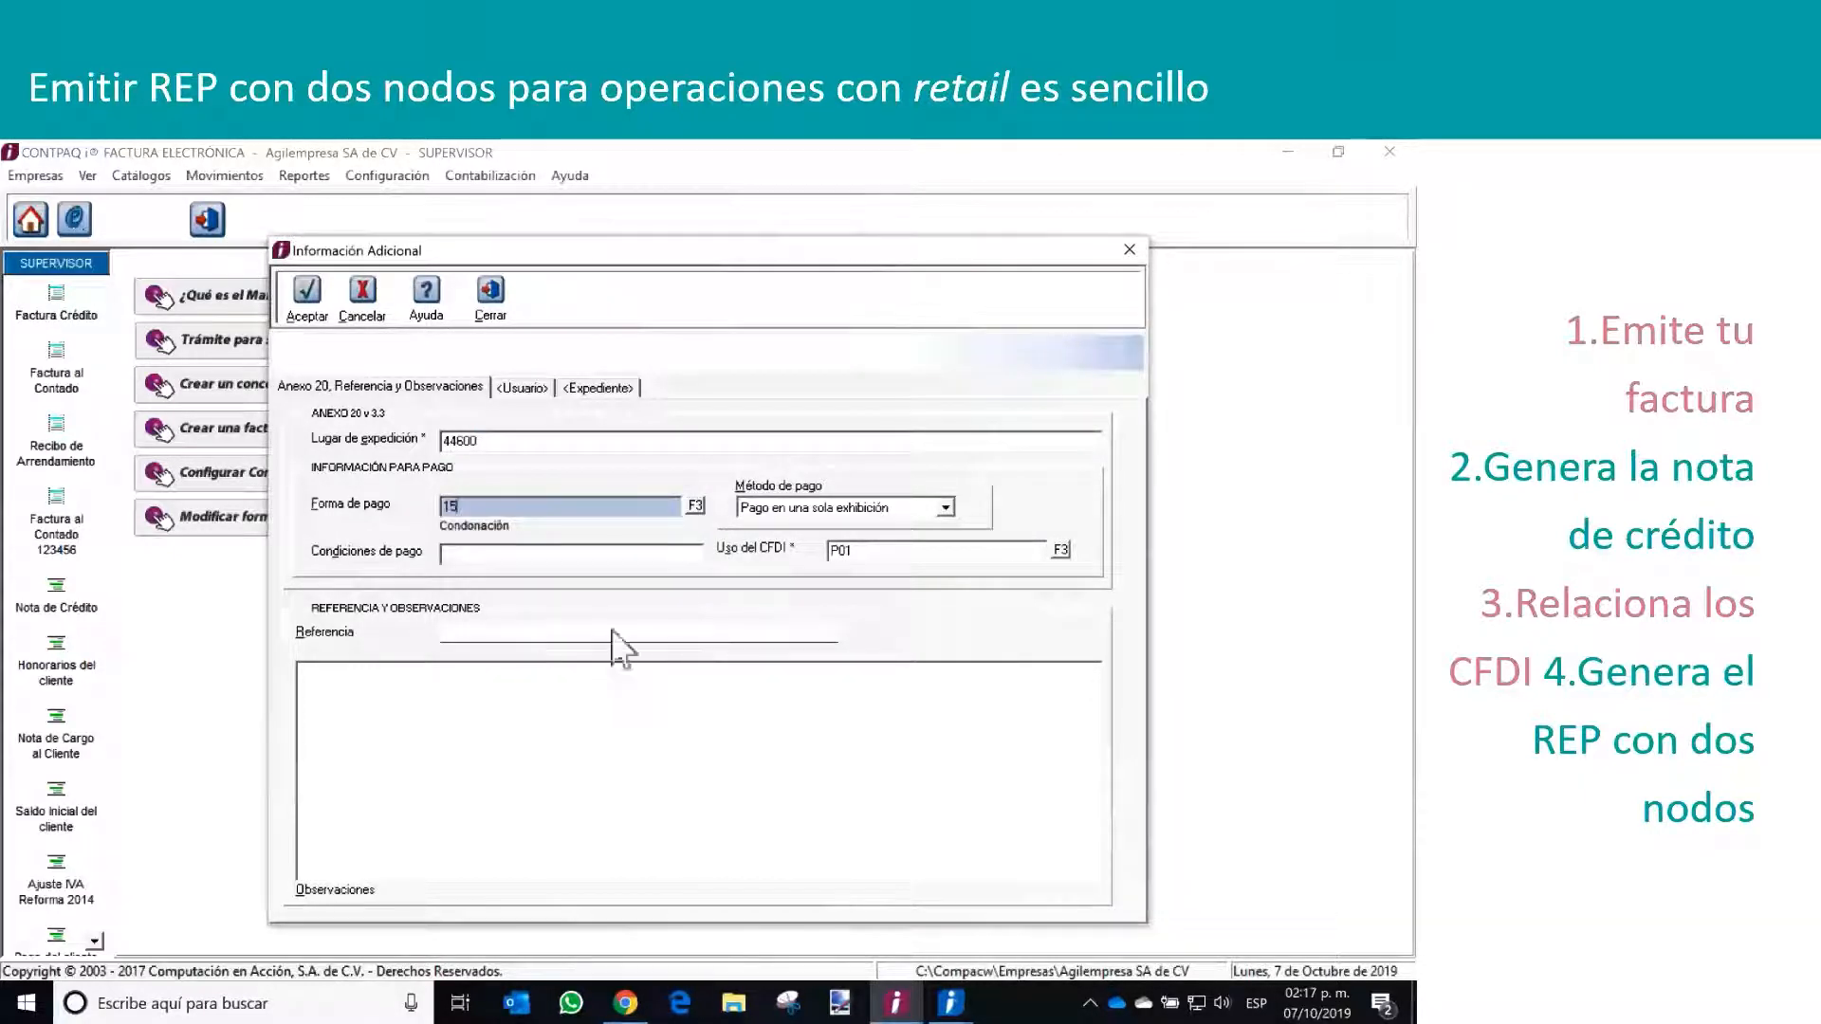
pyautogui.click(310, 313)
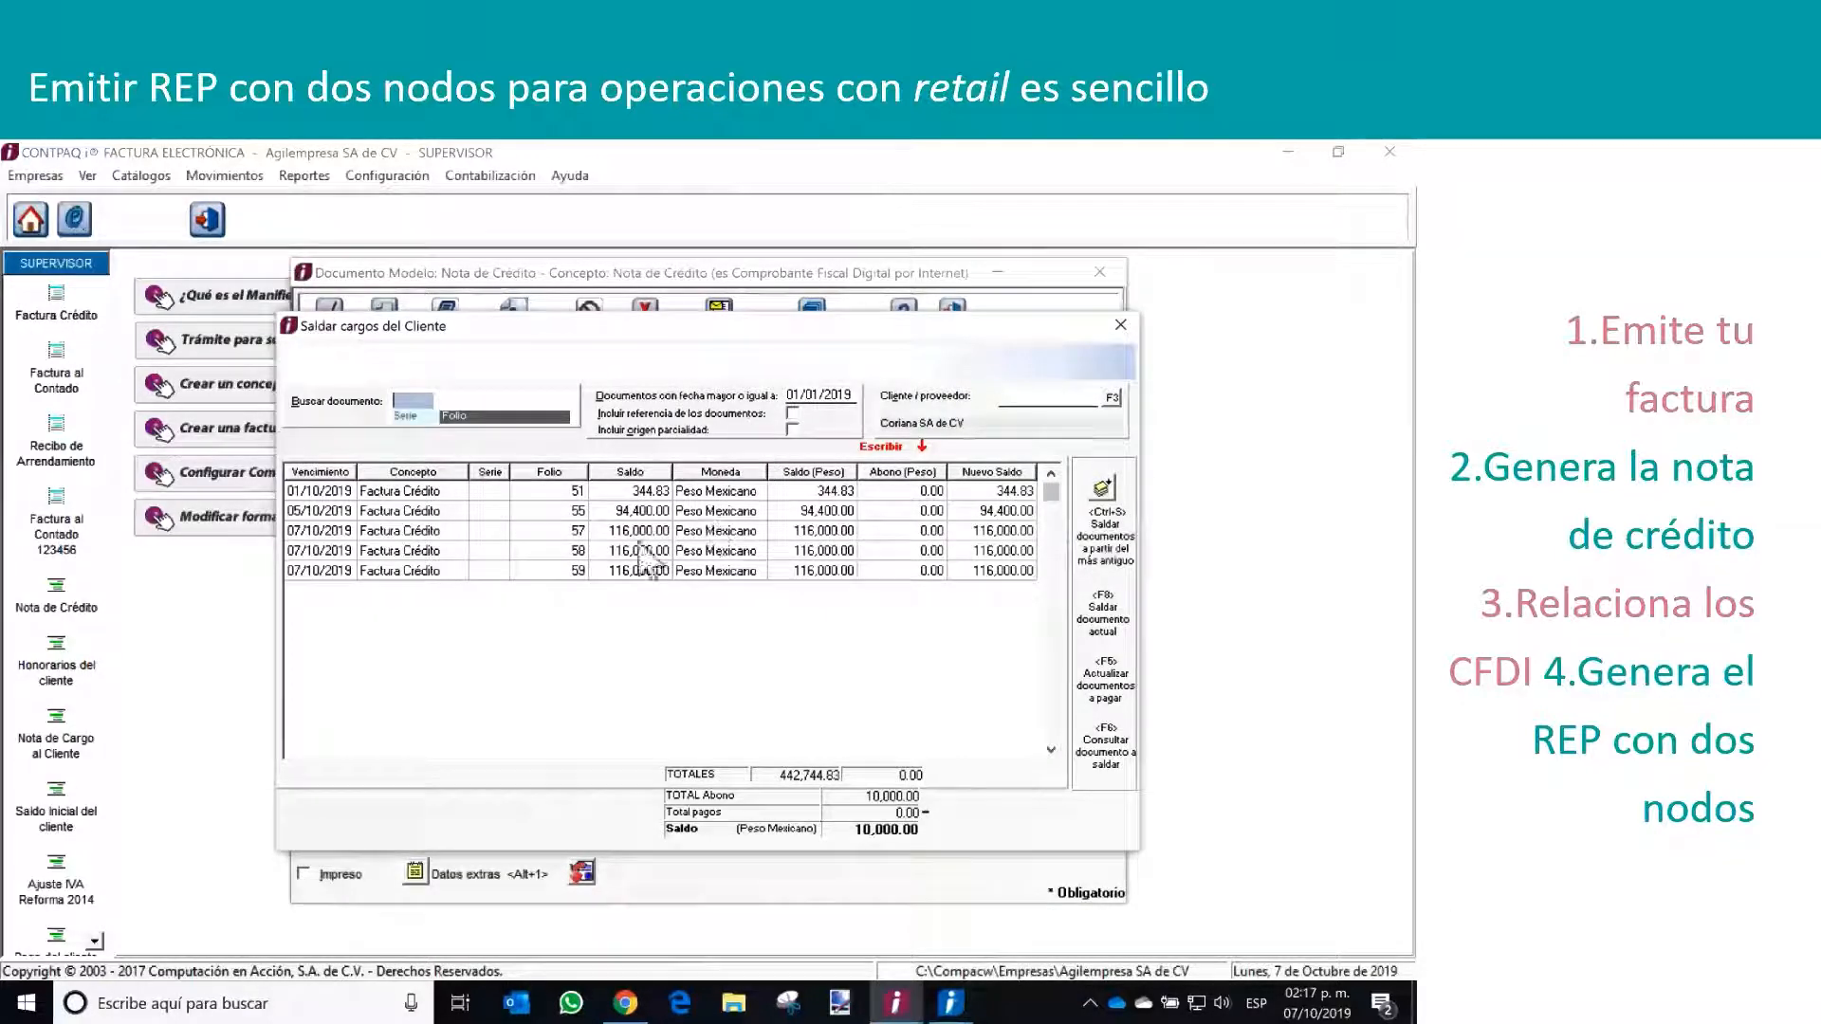
# Apply the credit note's 10,000 to the credit invoice with folio 59 and close the settlement window
pyautogui.click(583, 571)
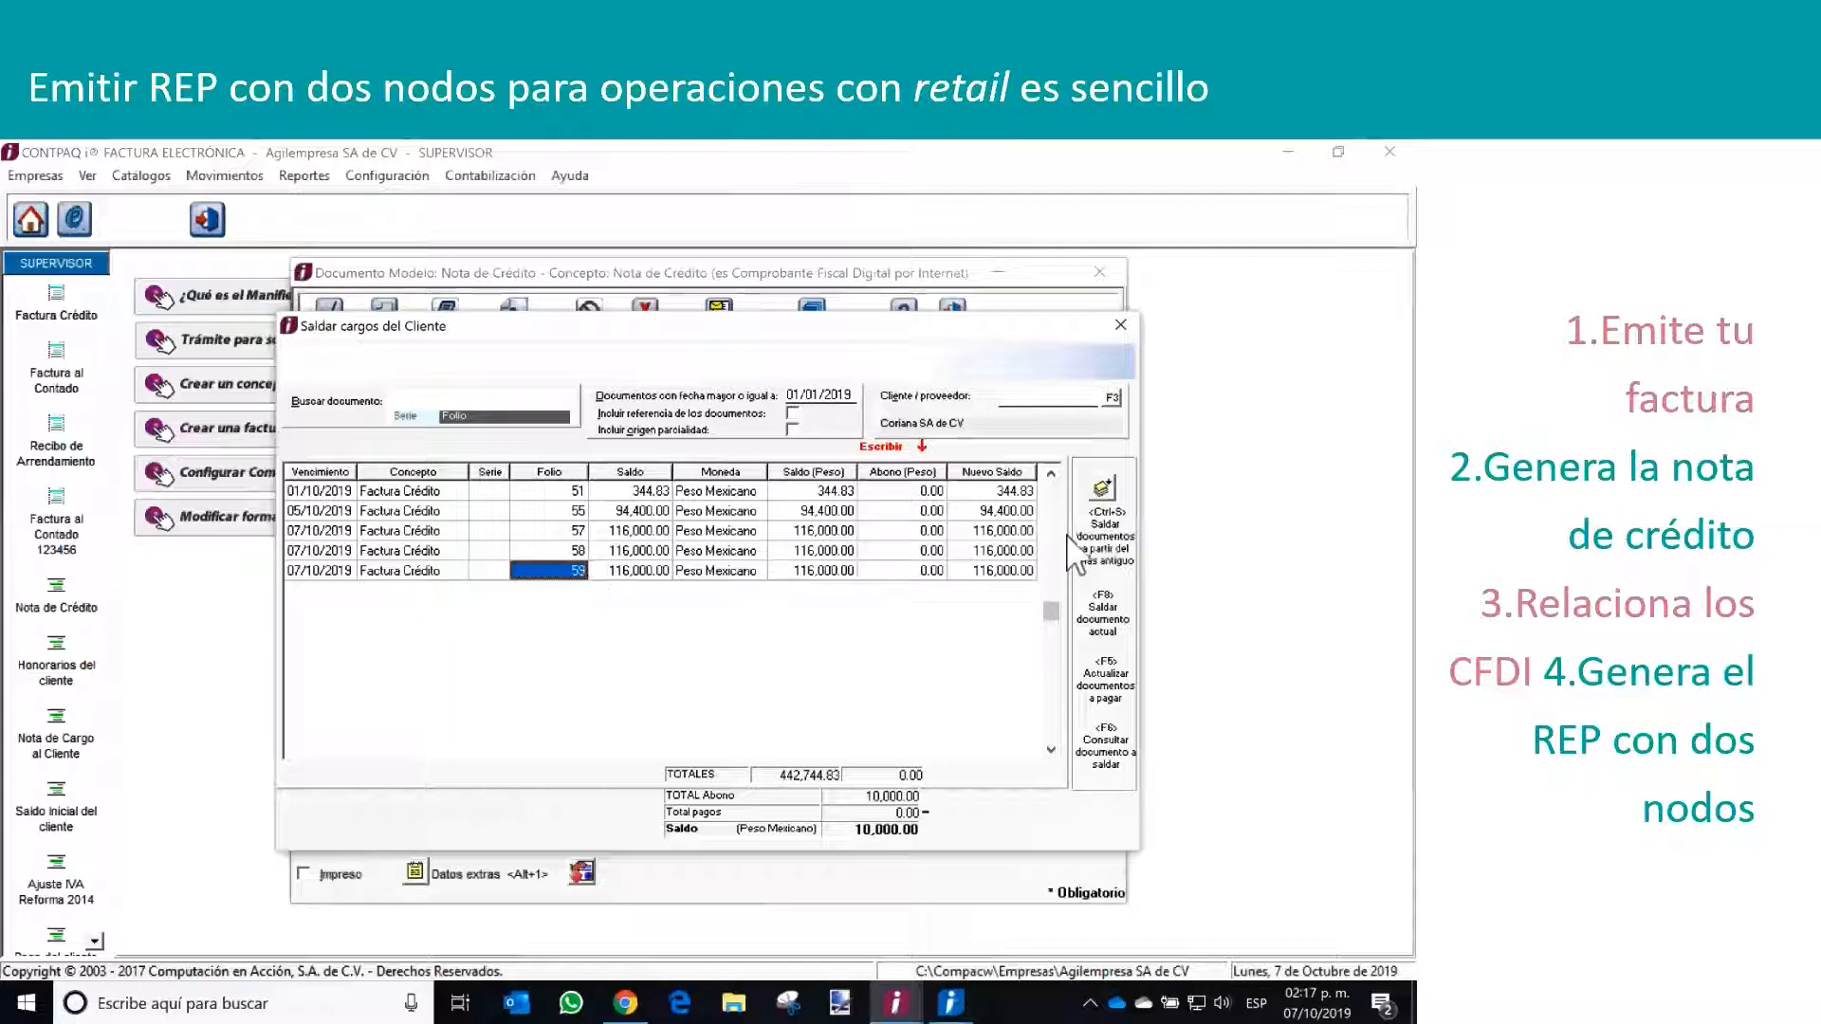
pyautogui.doubleClick(929, 571)
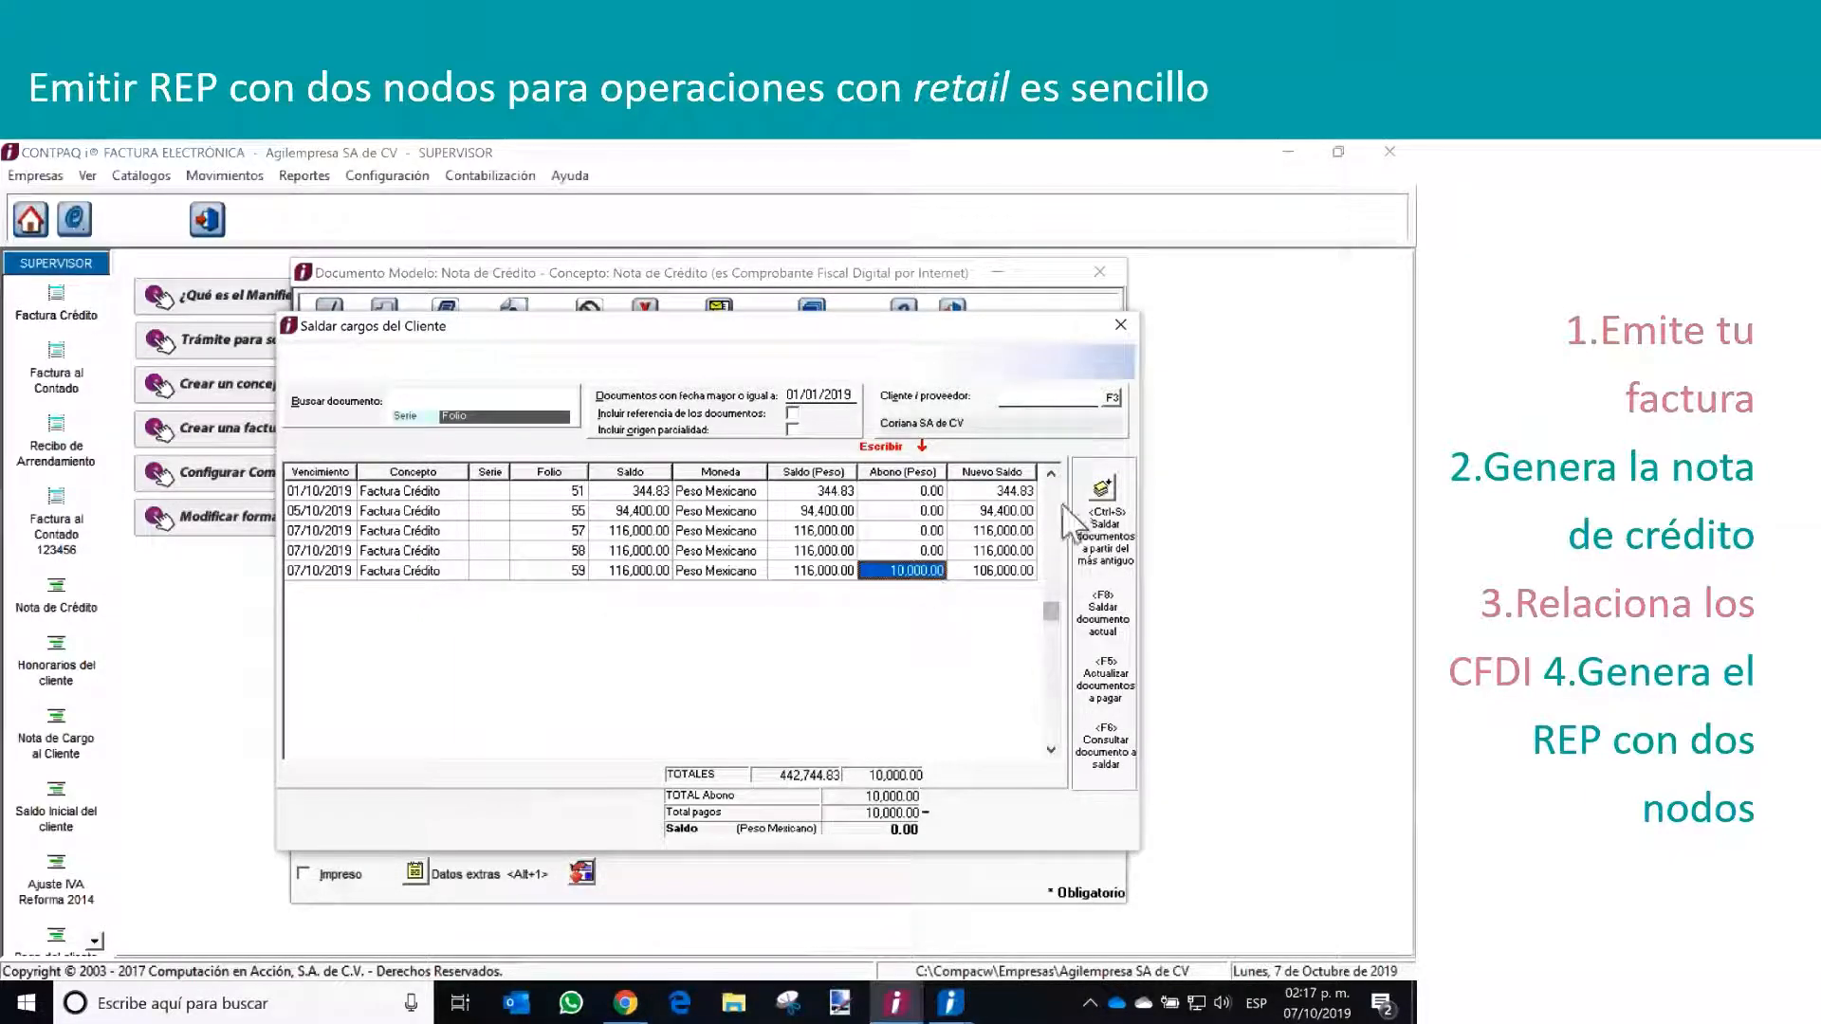
pyautogui.click(1120, 326)
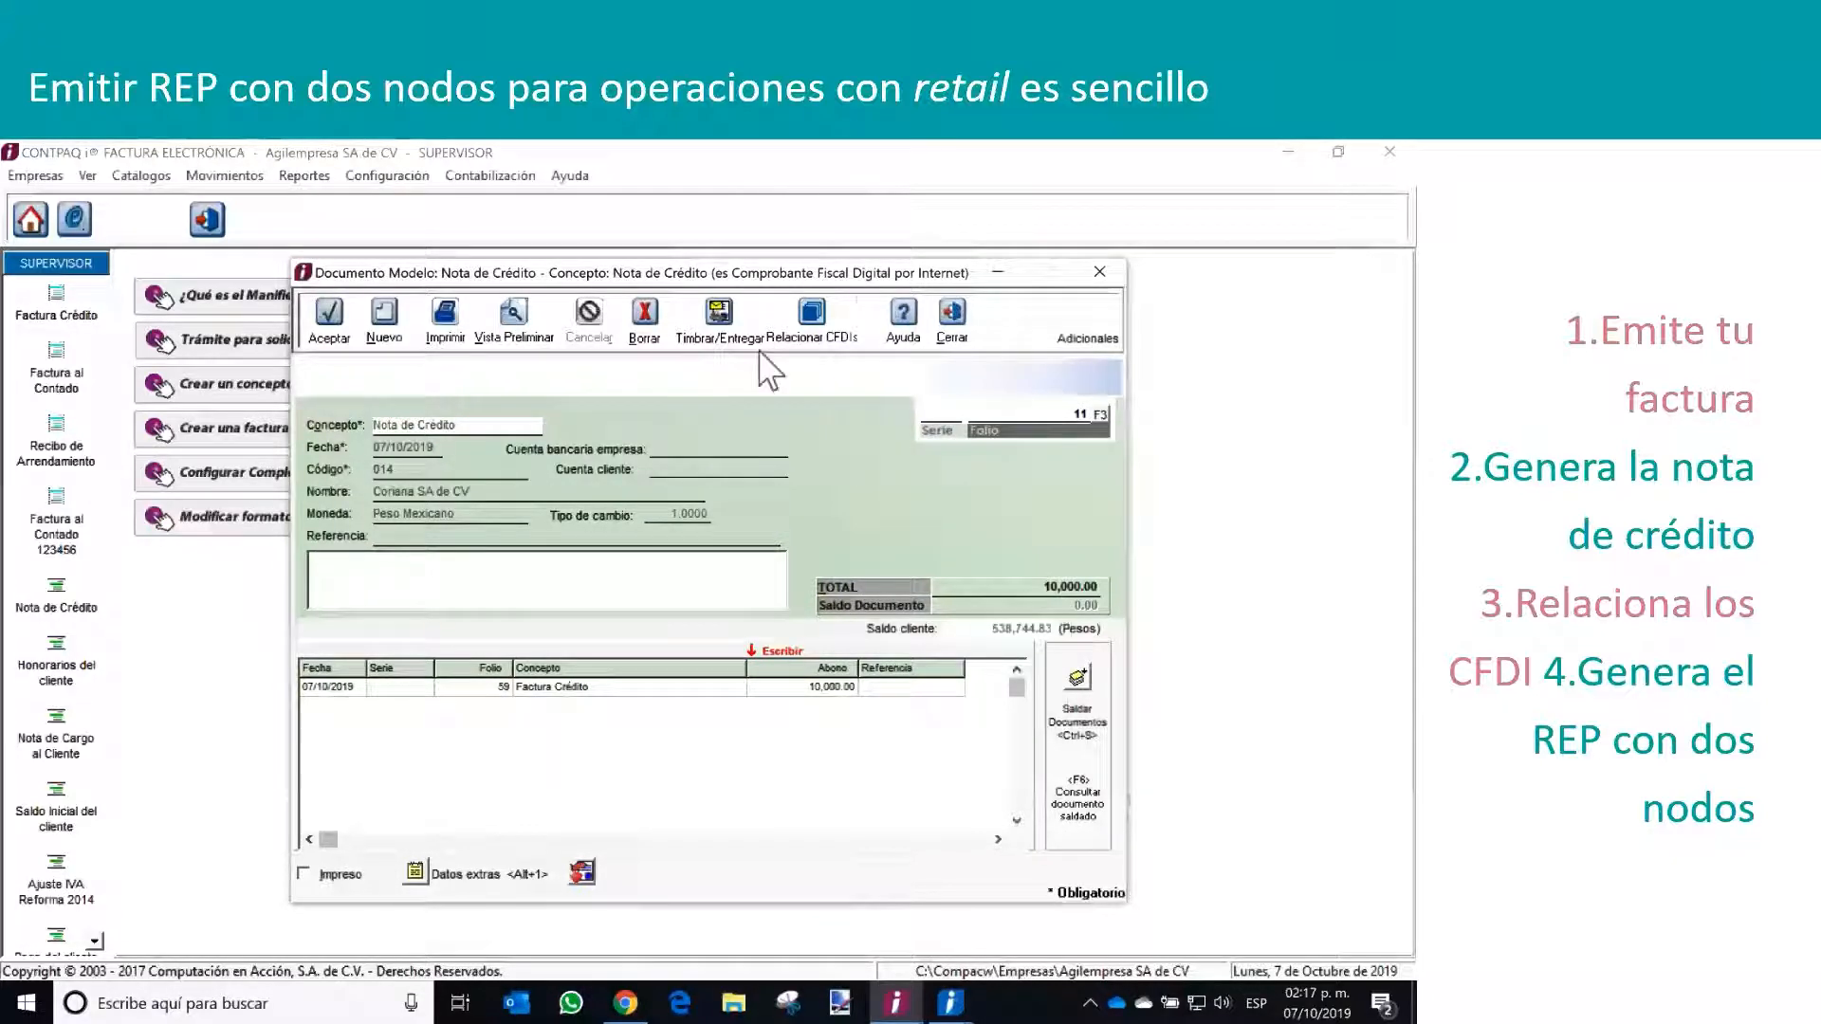
# Relate the credit note to the credit invoice with folio 59, using relation type 01 Nota de crédito de los documentos relacionados
pyautogui.click(812, 320)
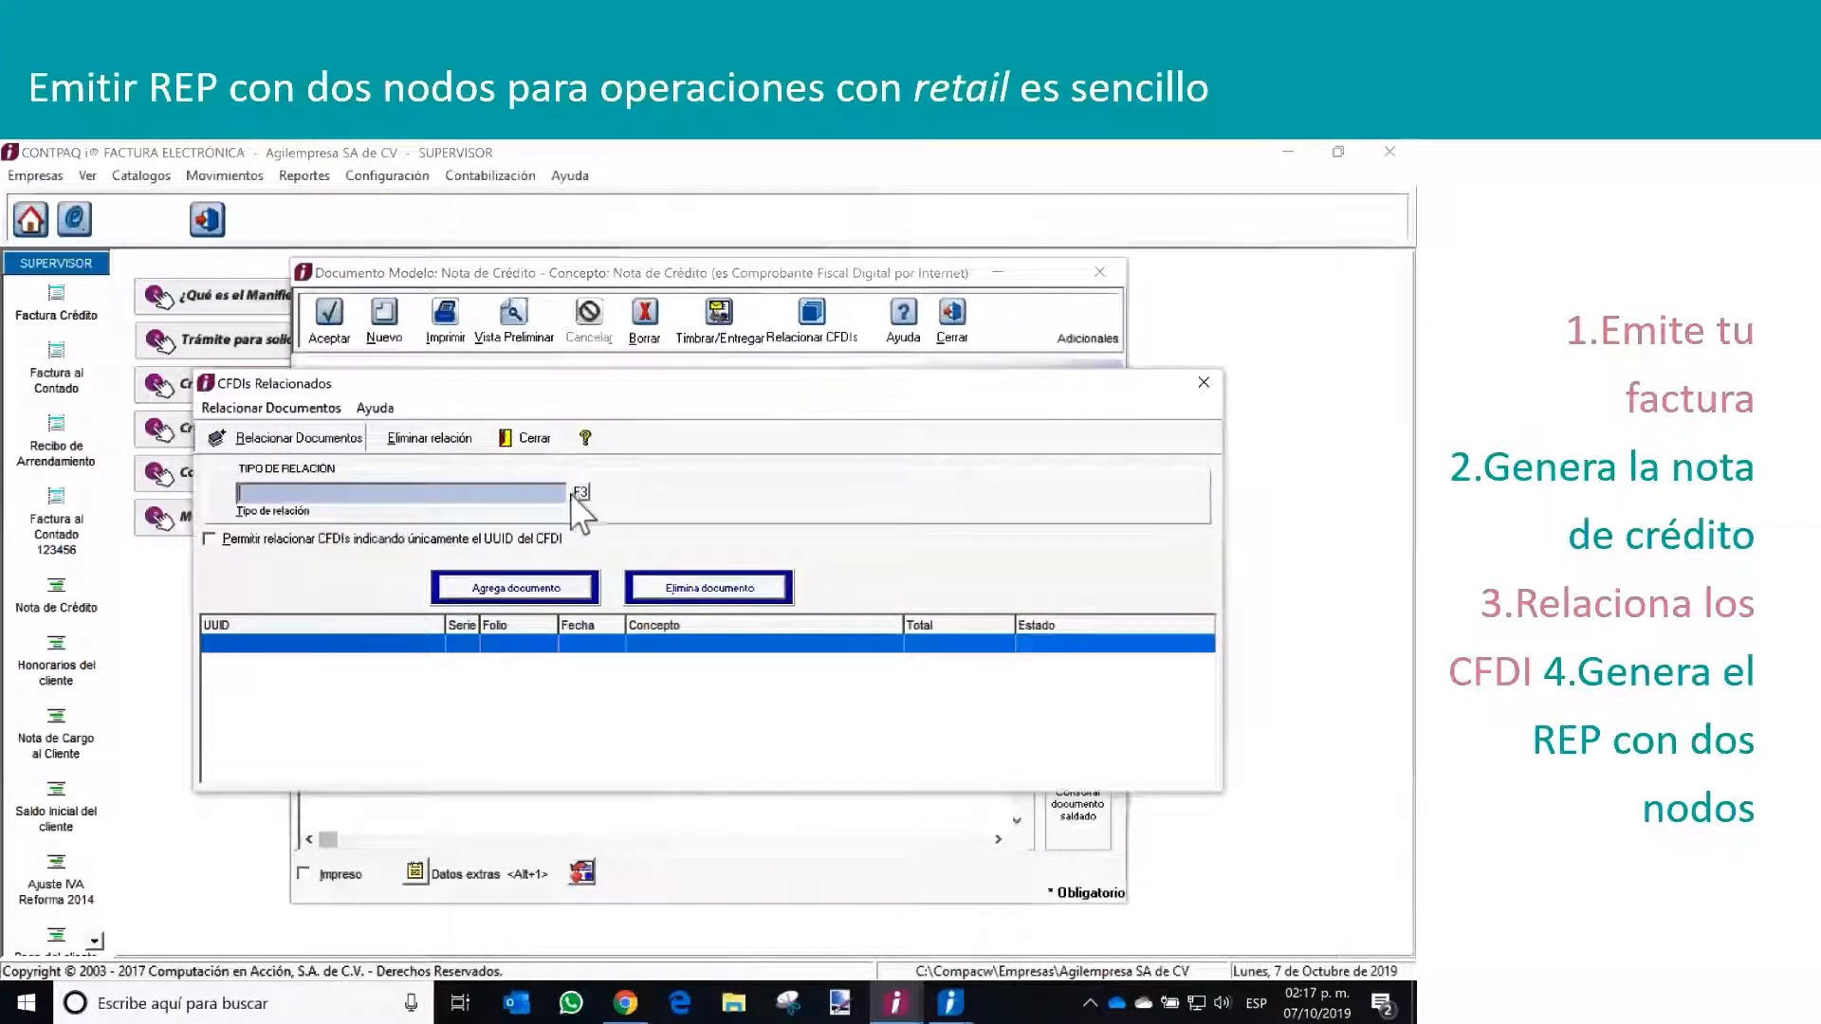
pyautogui.click(580, 493)
pyautogui.click(564, 517)
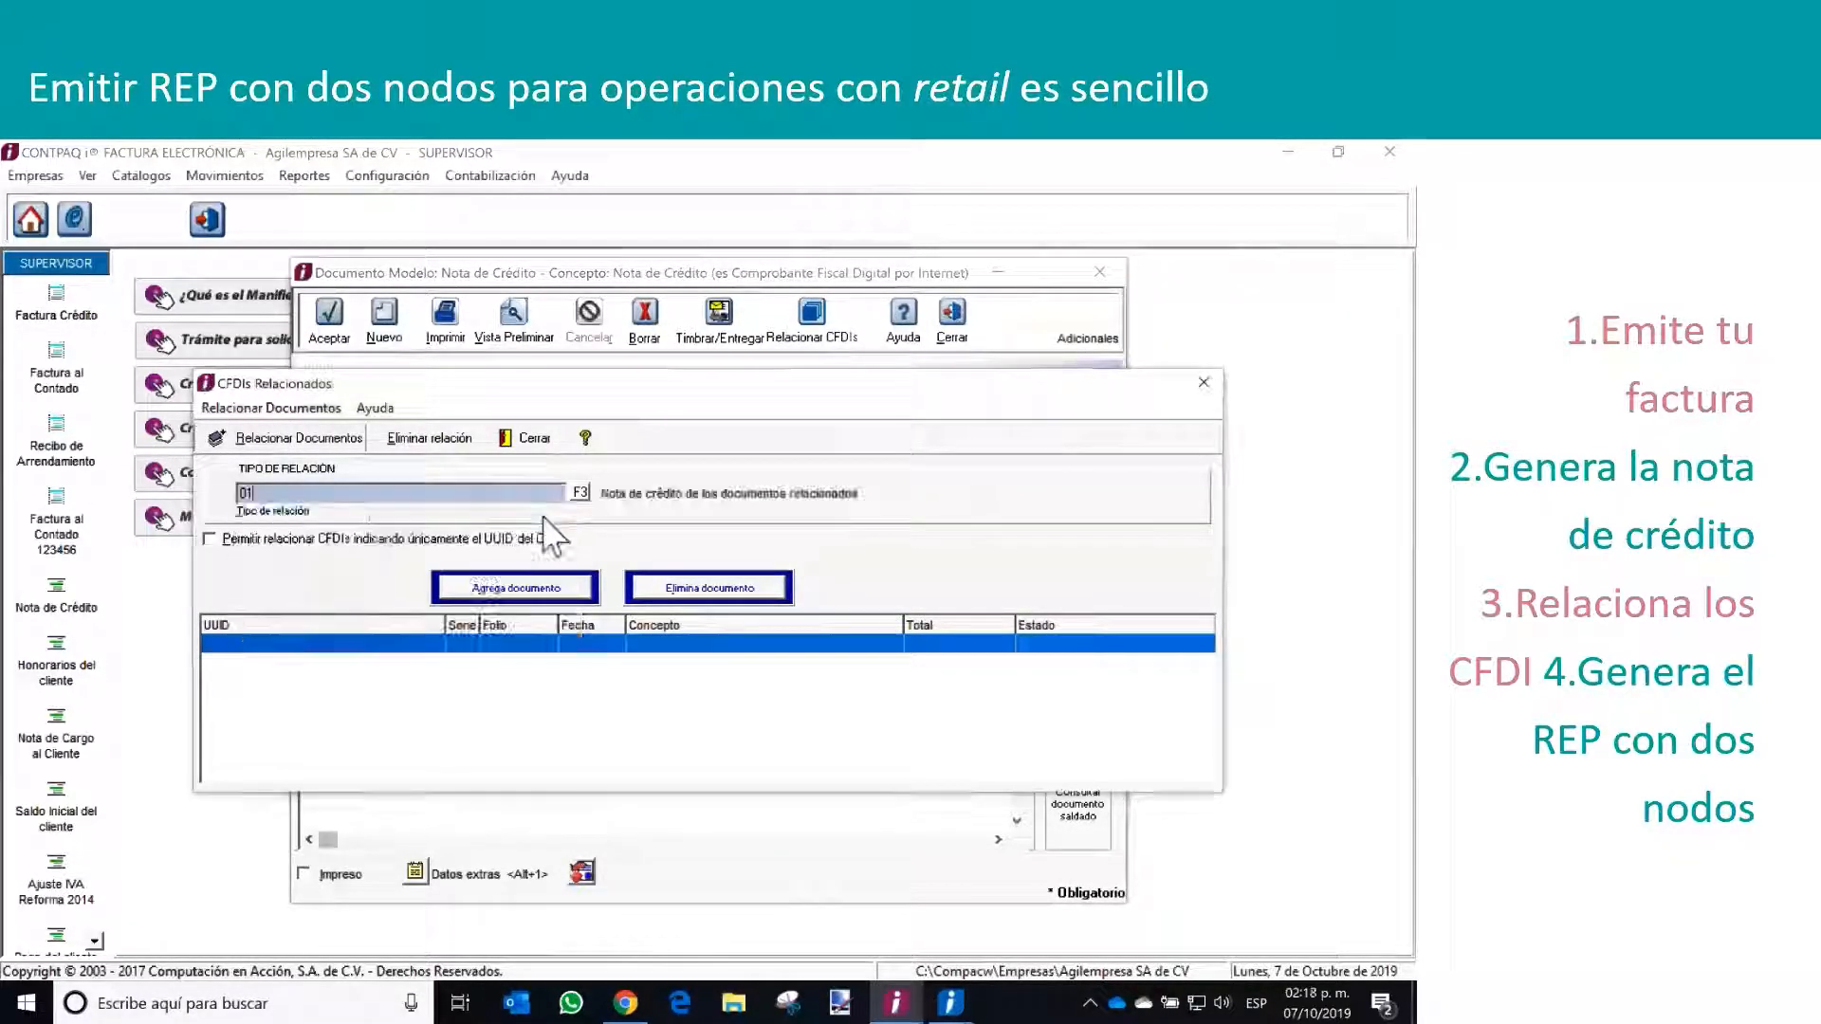
pyautogui.click(516, 589)
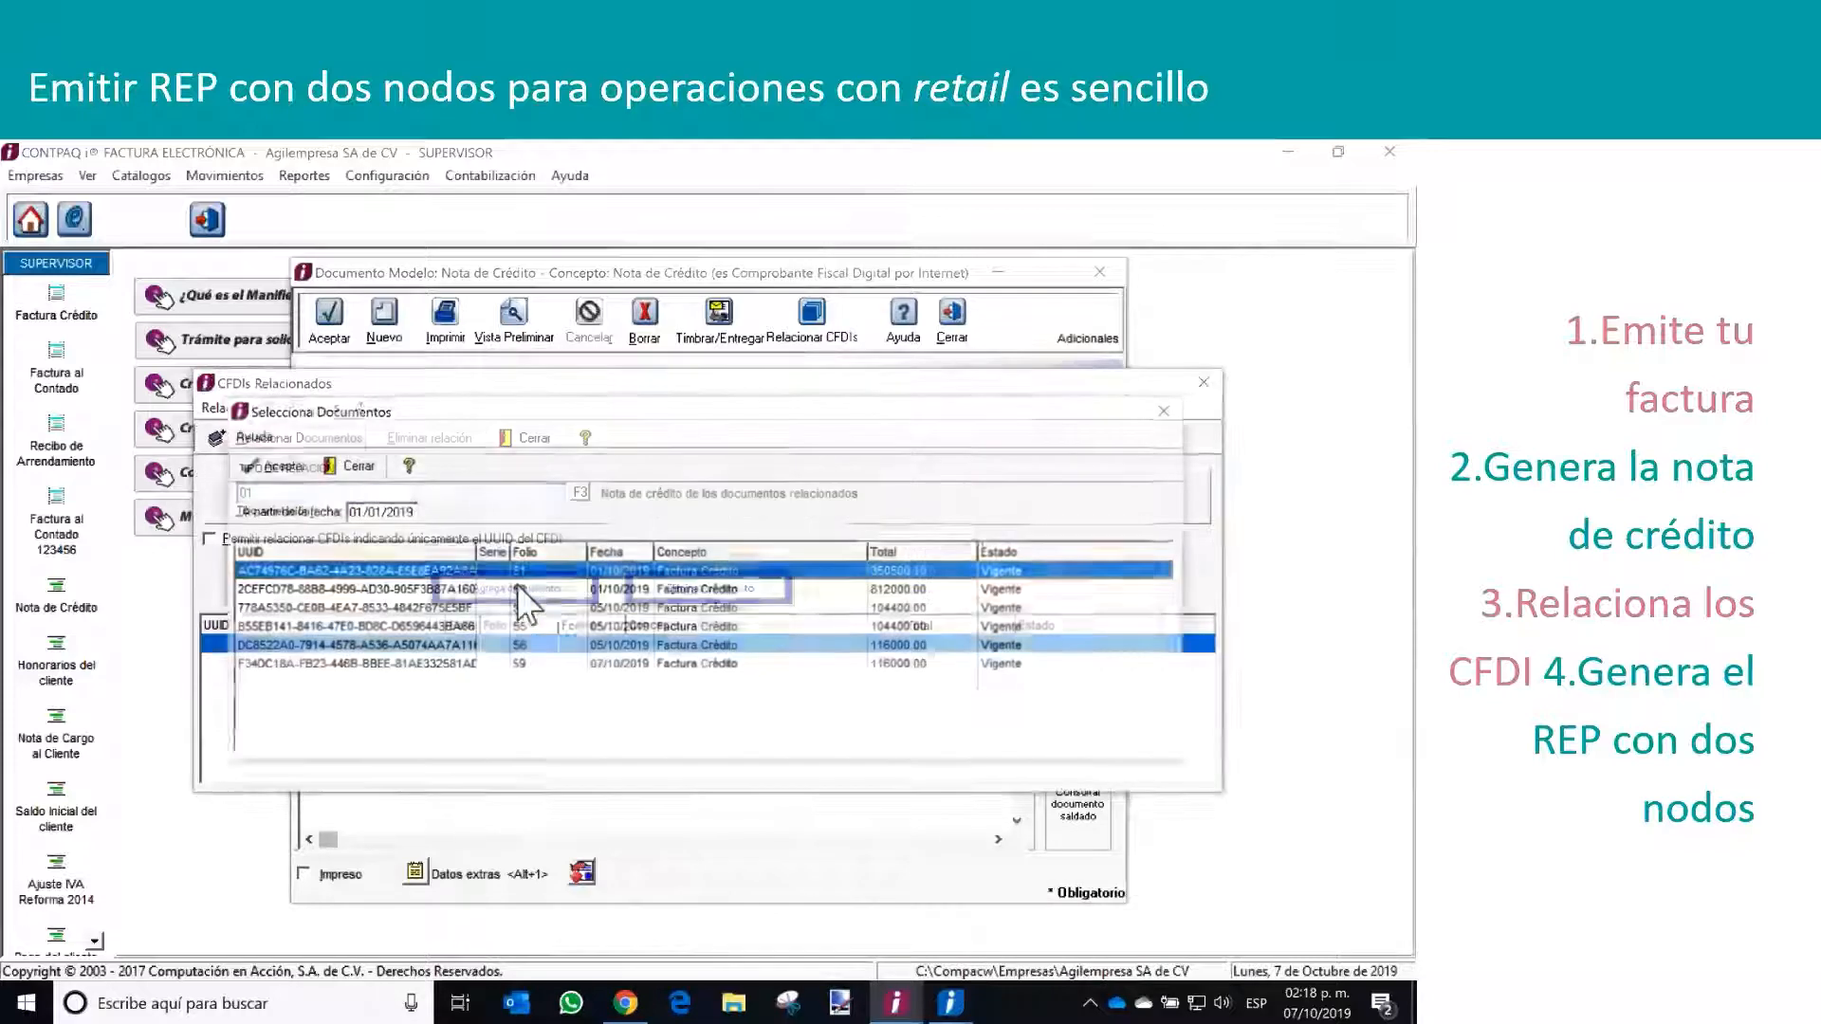
pyautogui.doubleClick(524, 666)
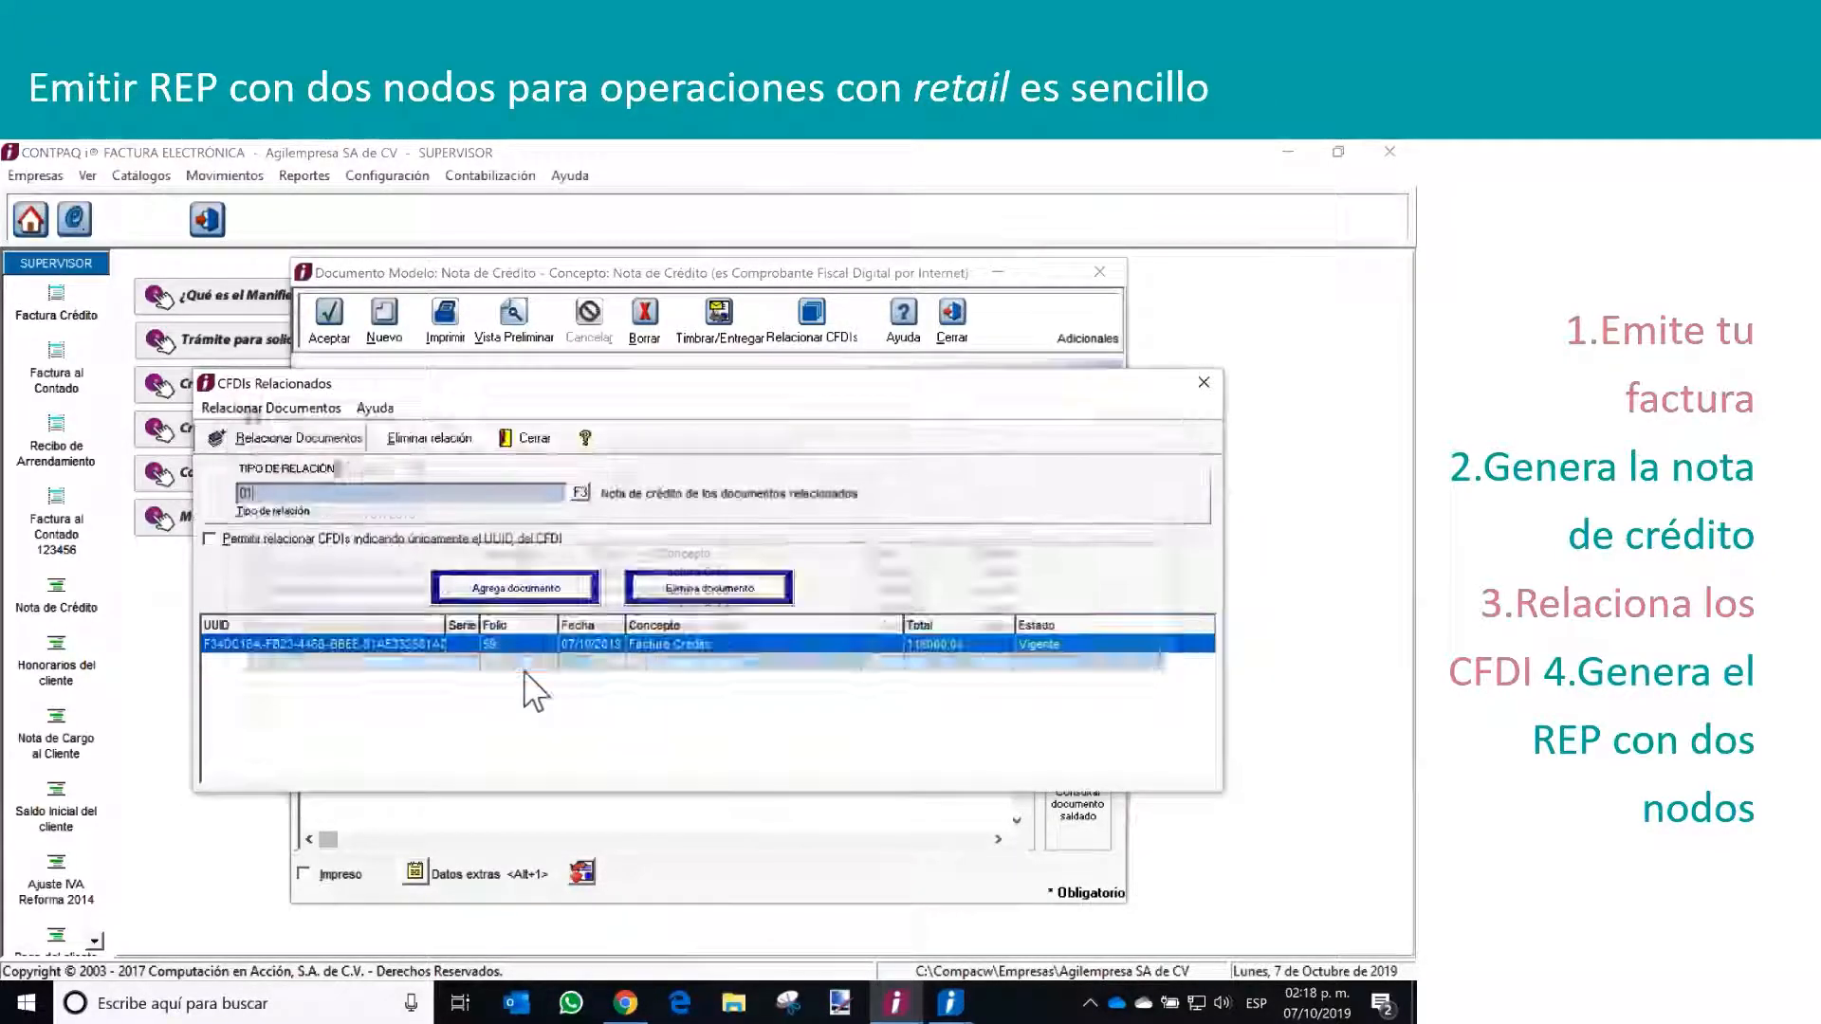
pyautogui.click(321, 438)
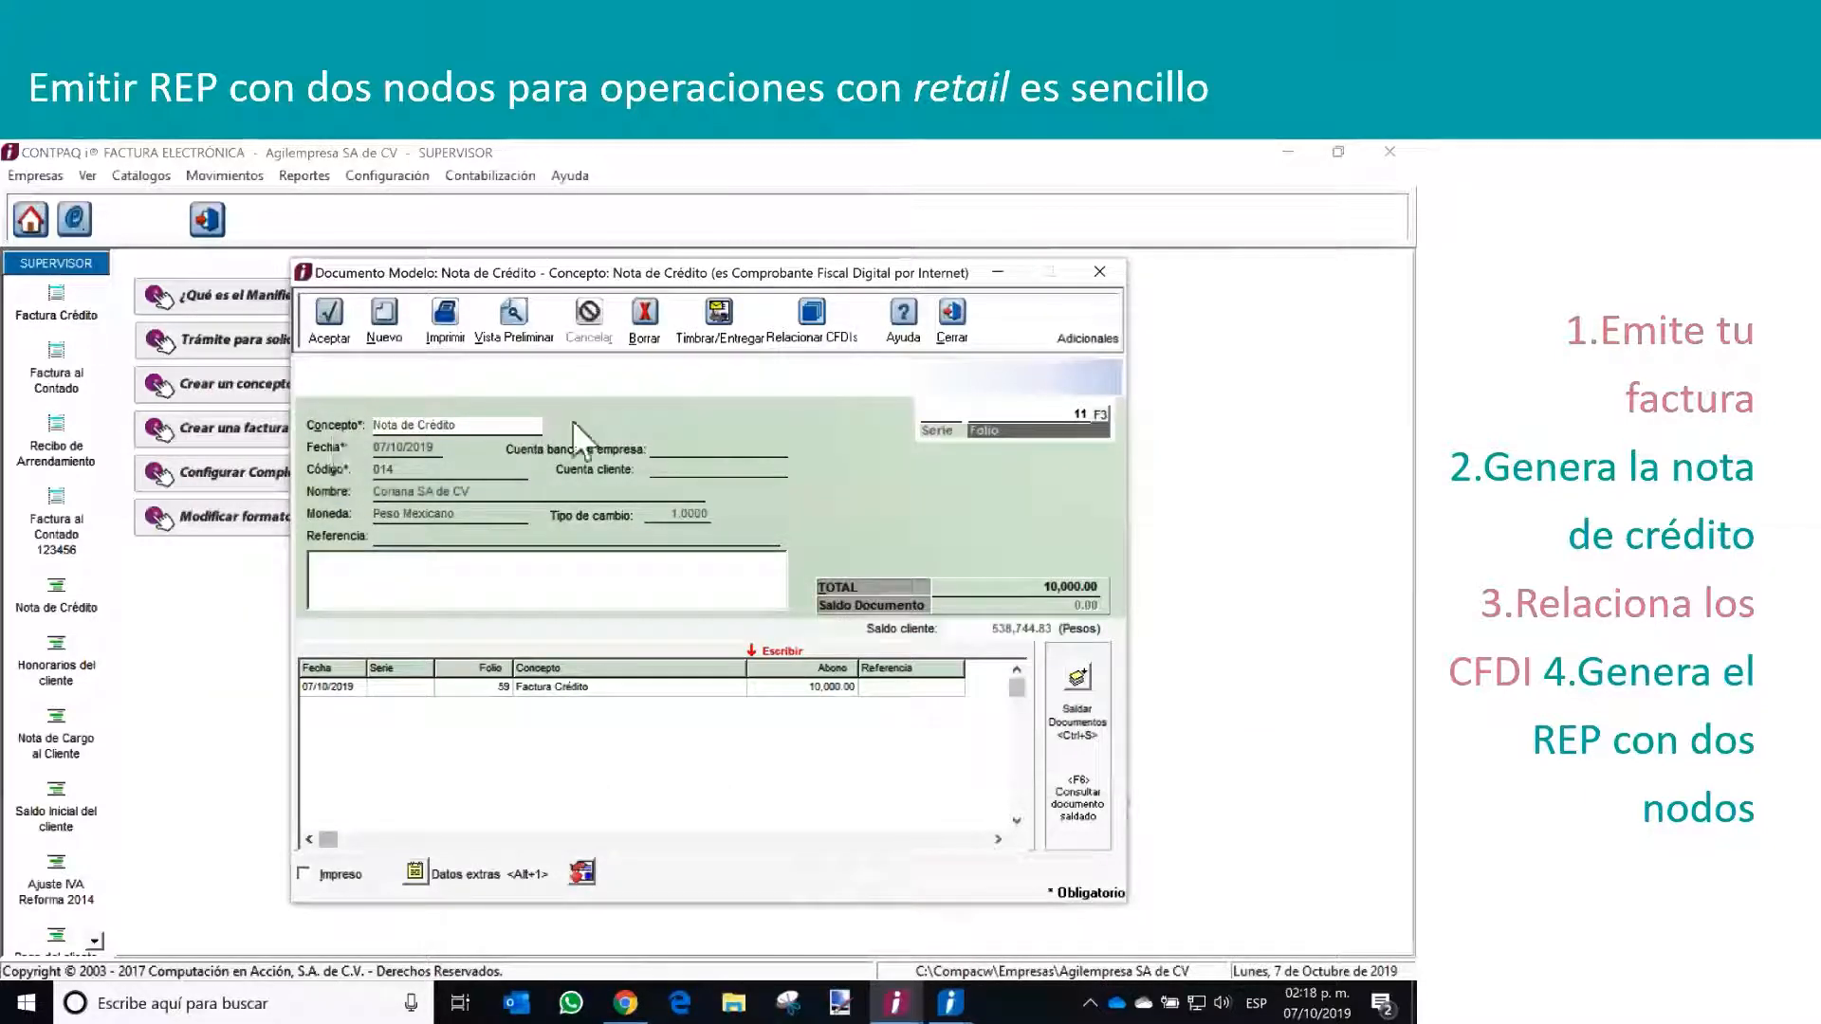
# Stamp and deliver the credit note as a file on disk (Archivo en disco) in XML format
pyautogui.click(717, 334)
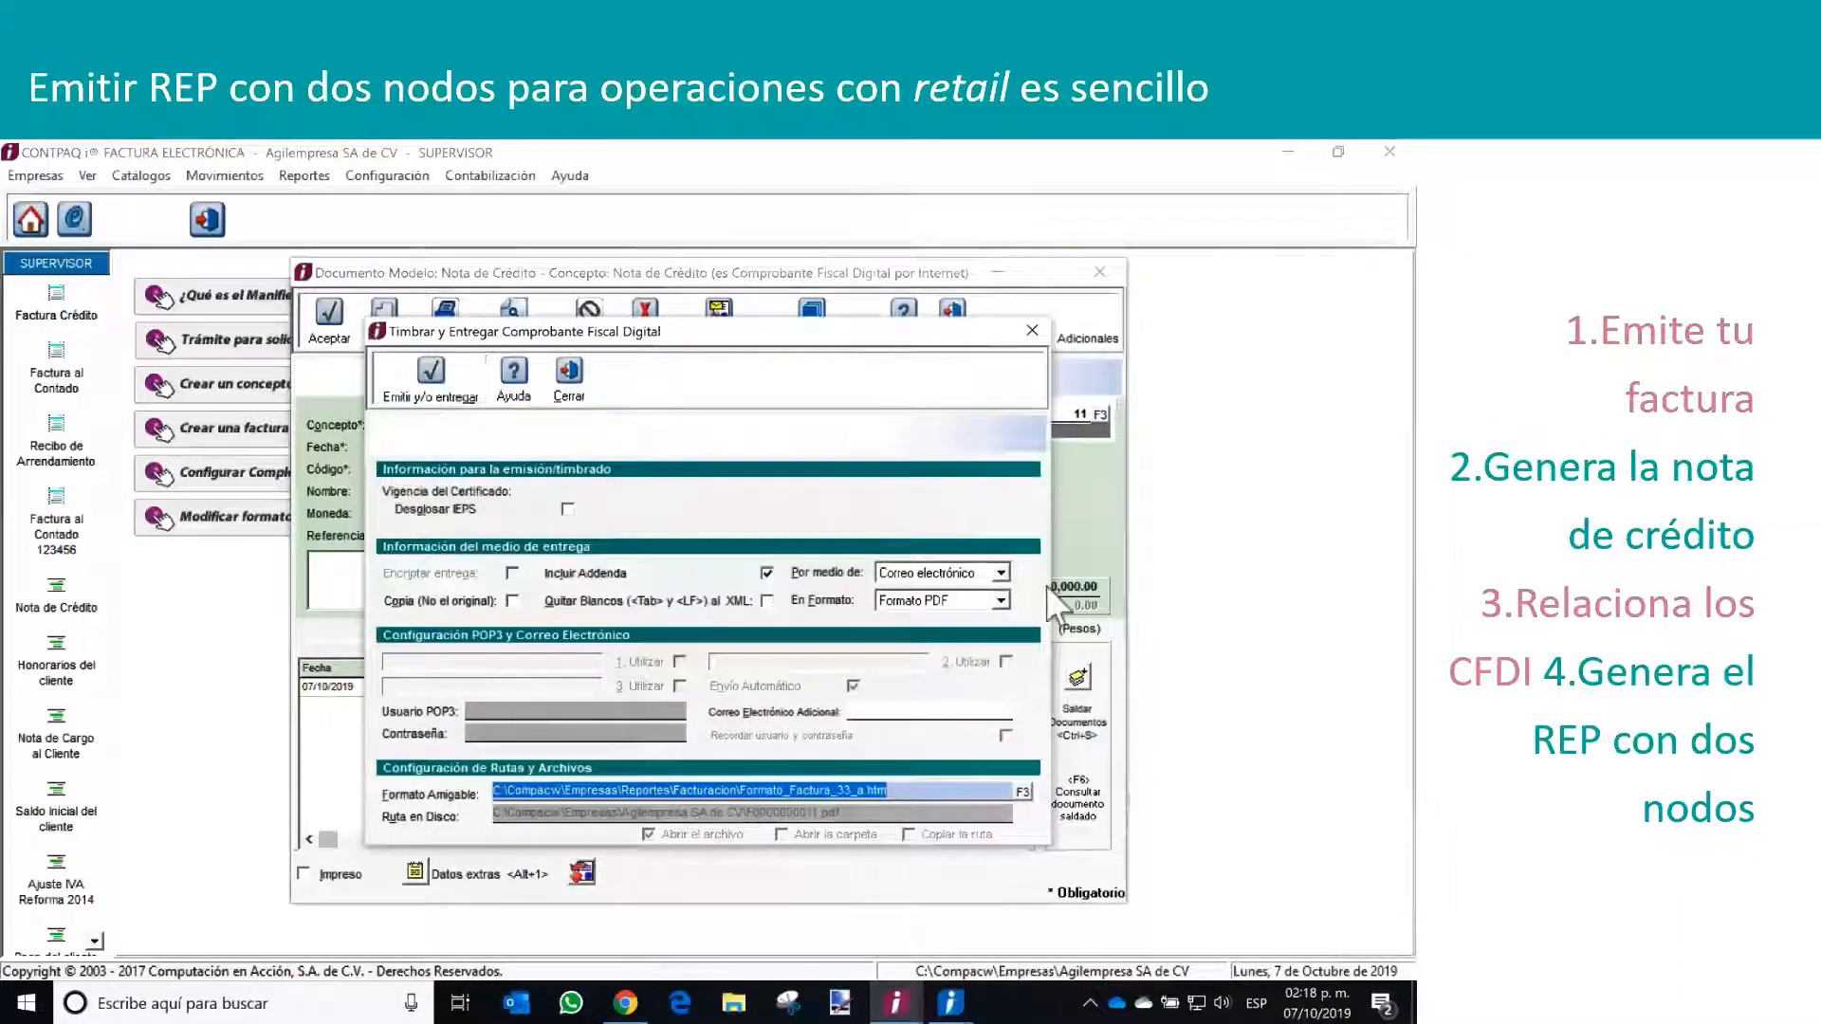
pyautogui.click(999, 573)
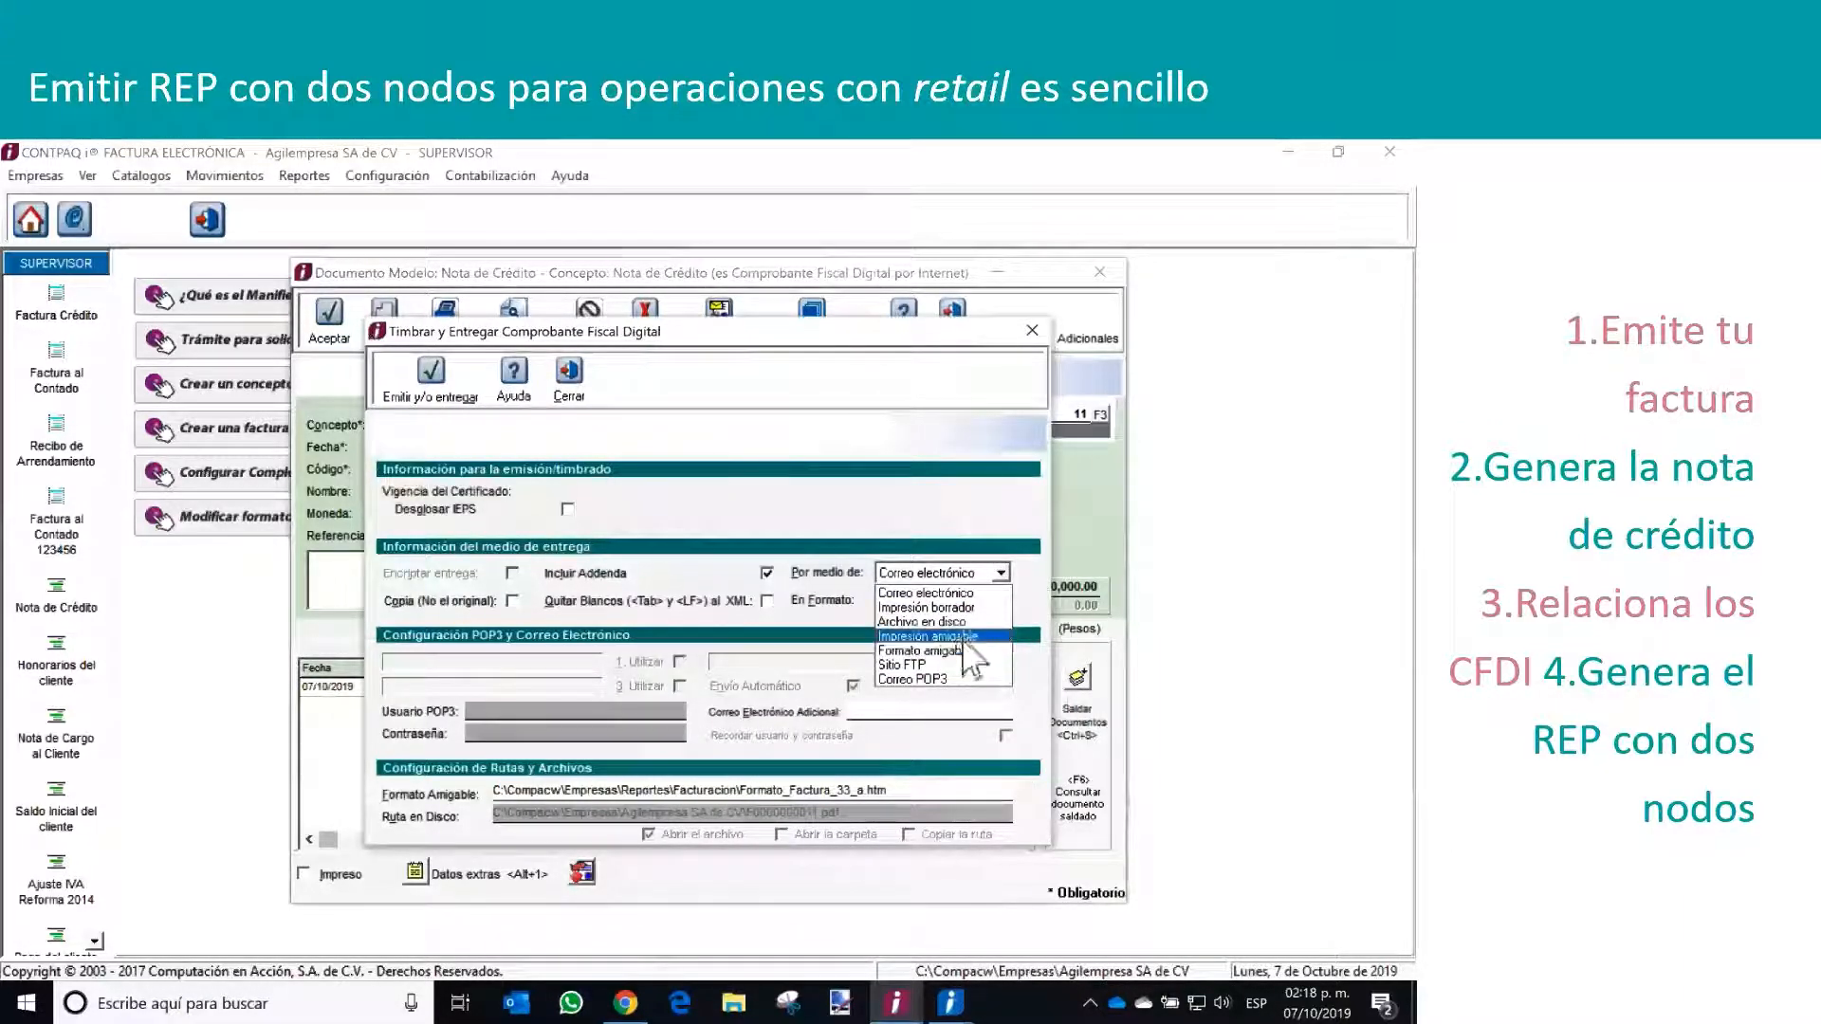
pyautogui.click(939, 622)
pyautogui.click(947, 603)
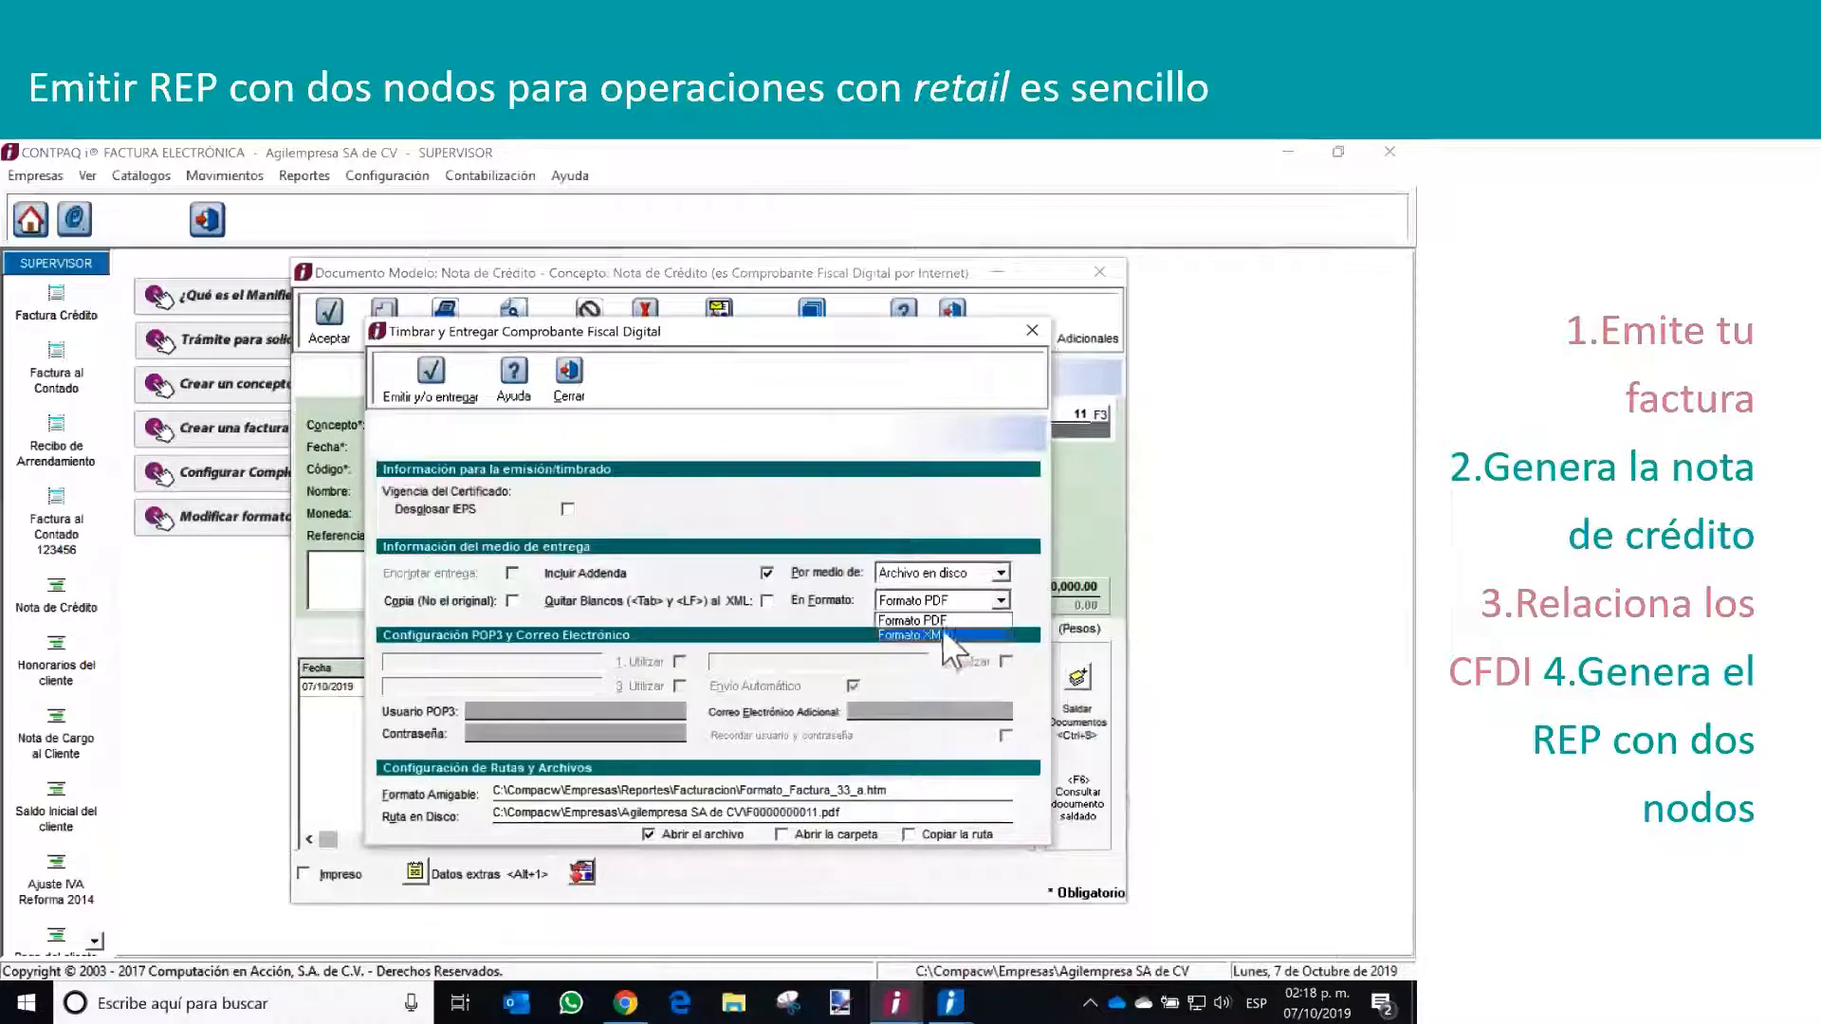
pyautogui.click(925, 634)
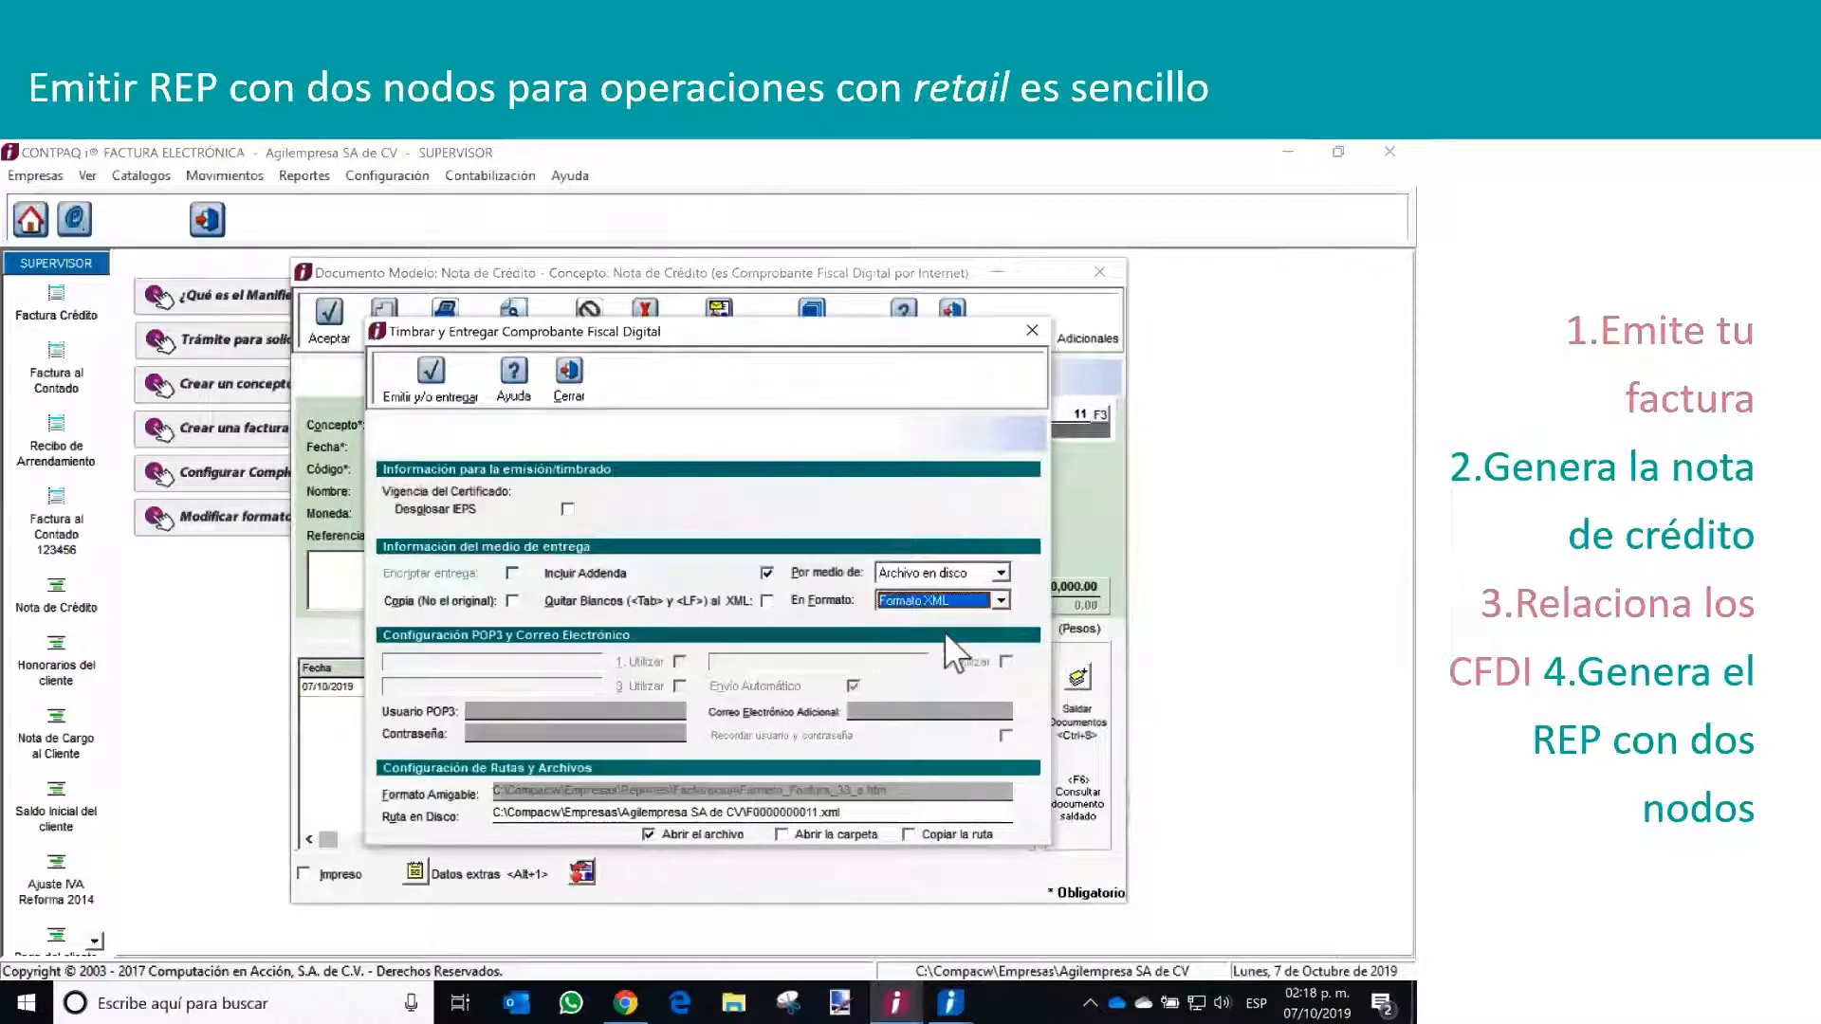
pyautogui.click(426, 377)
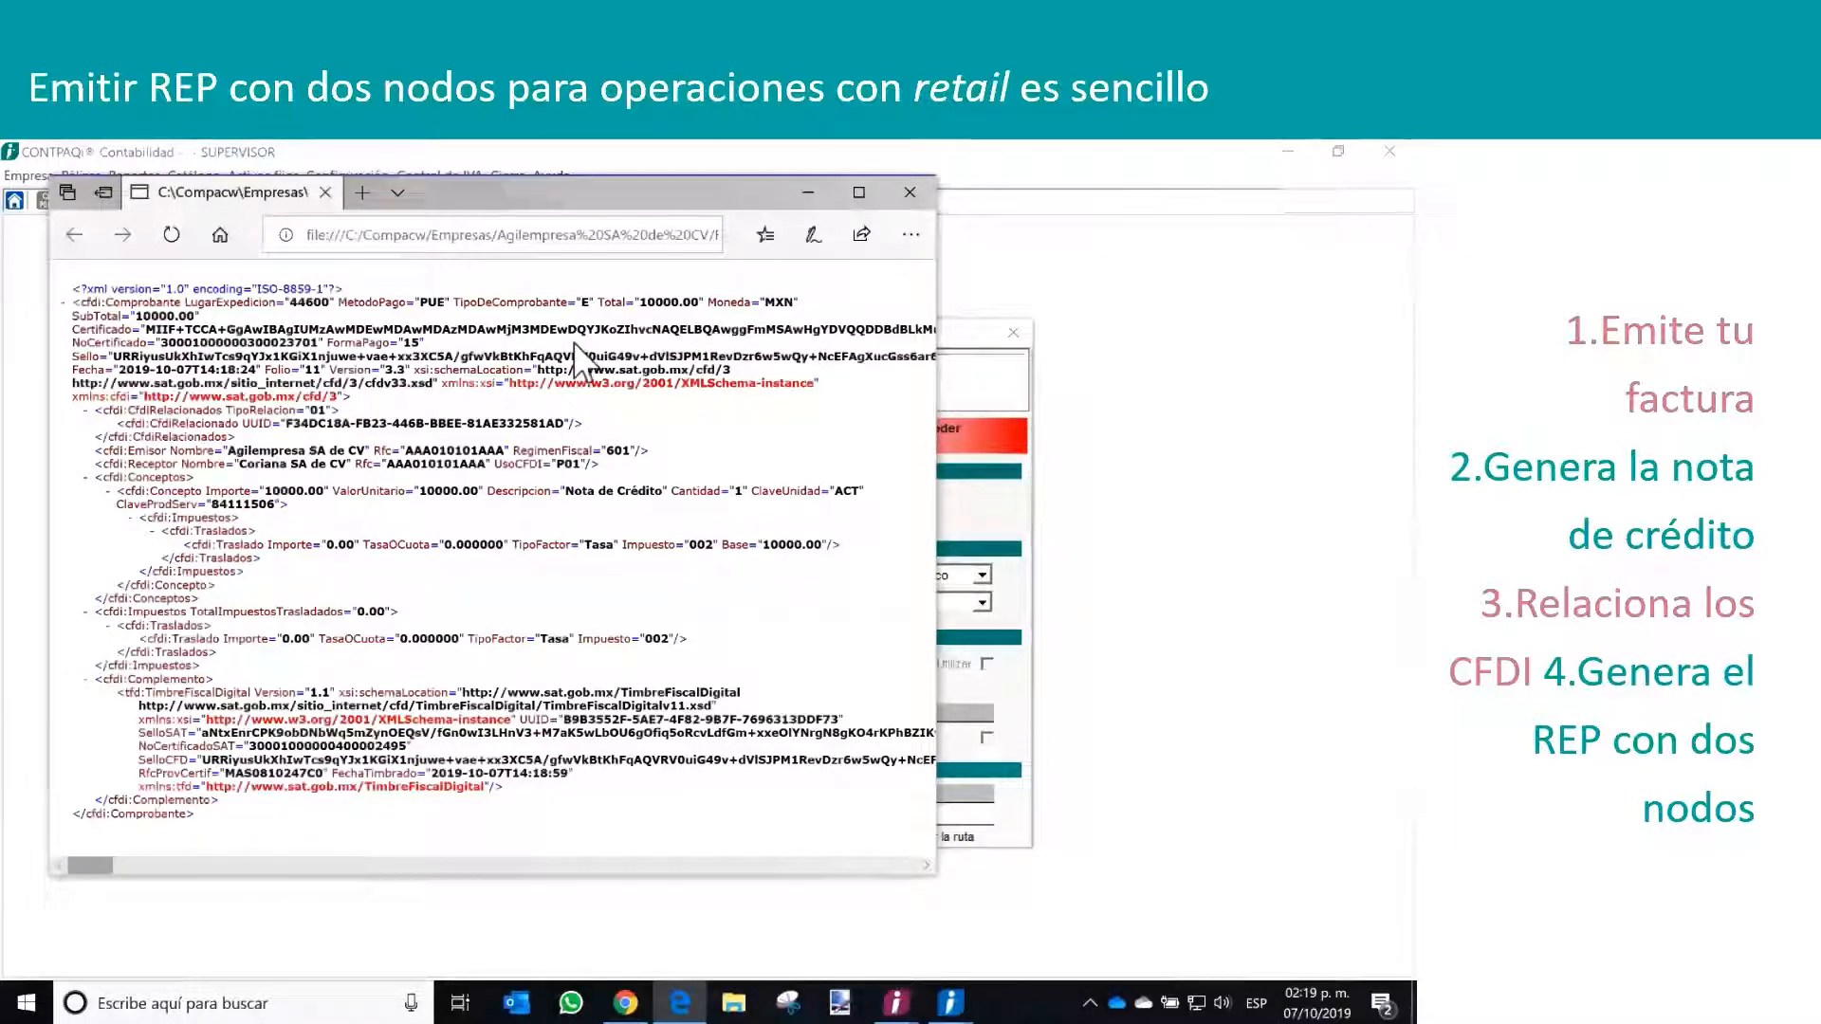
# Check the FormaPago attribute in the credit note's XML, and close the XML, stamping, credit note and customer credits windows
pyautogui.moveTo(424, 343); pyautogui.dragTo(329, 343)
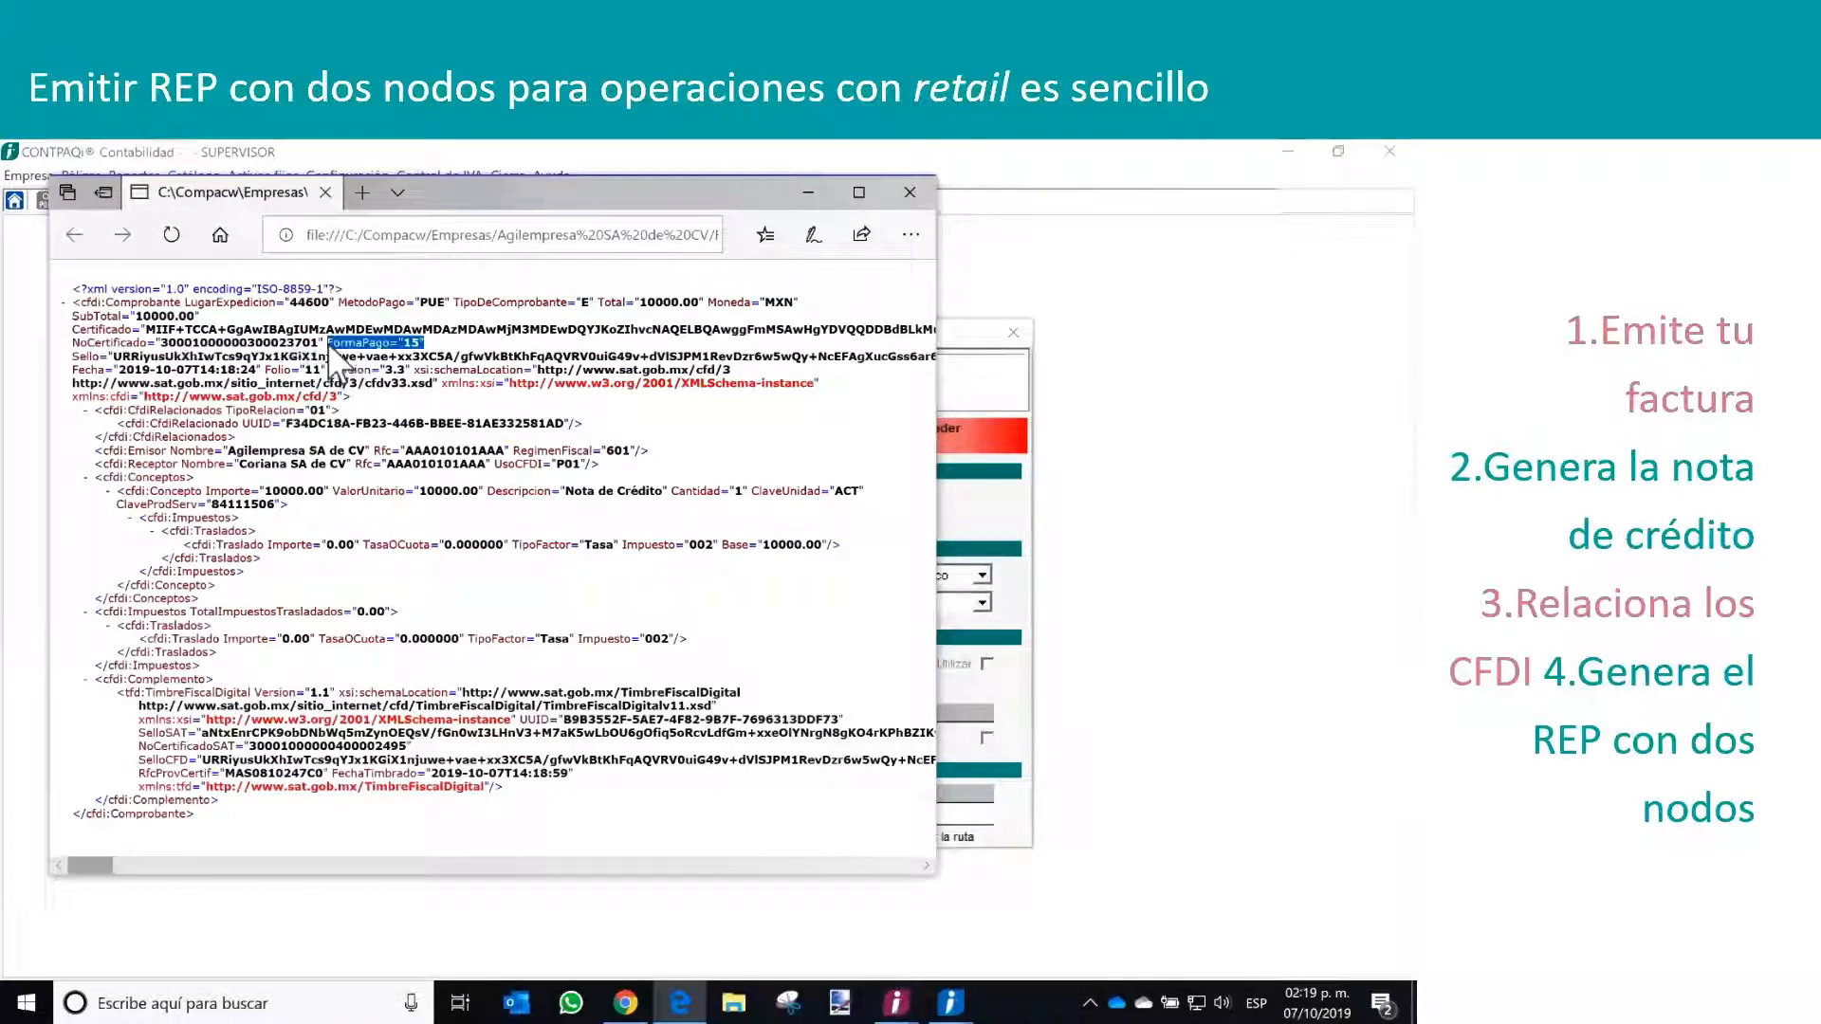
pyautogui.click(910, 192)
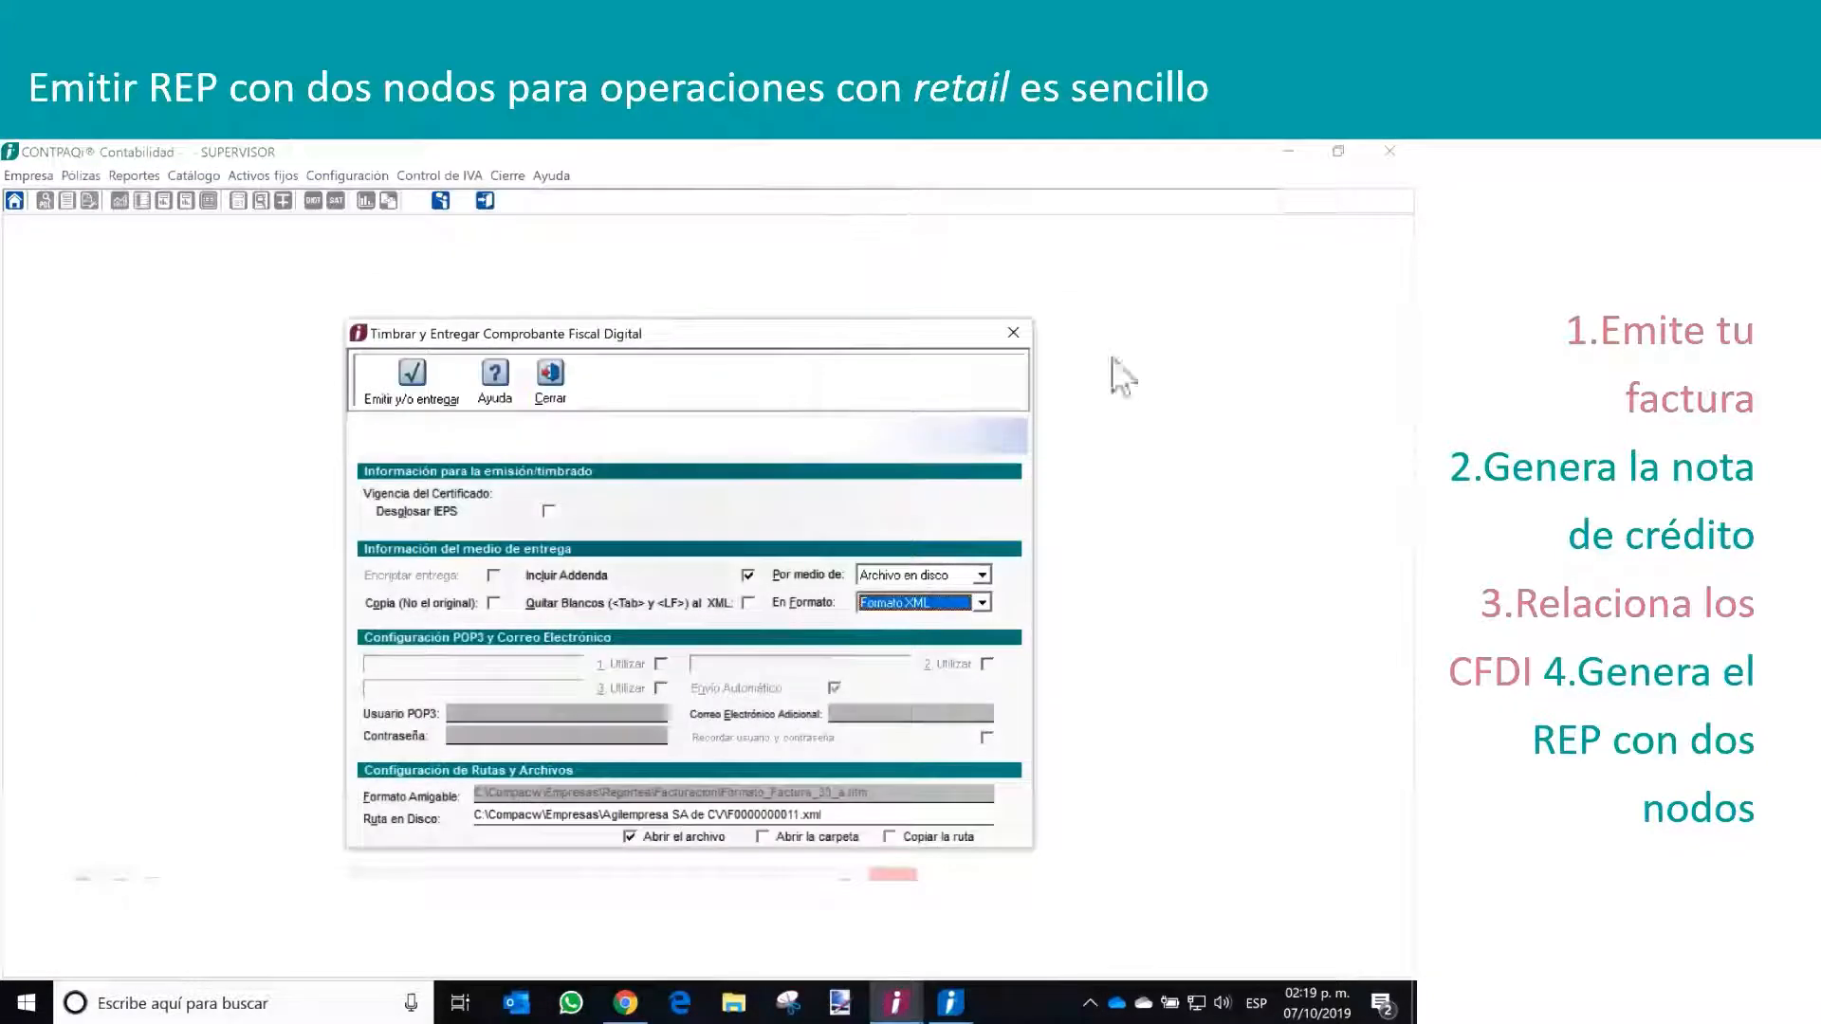
pyautogui.click(550, 375)
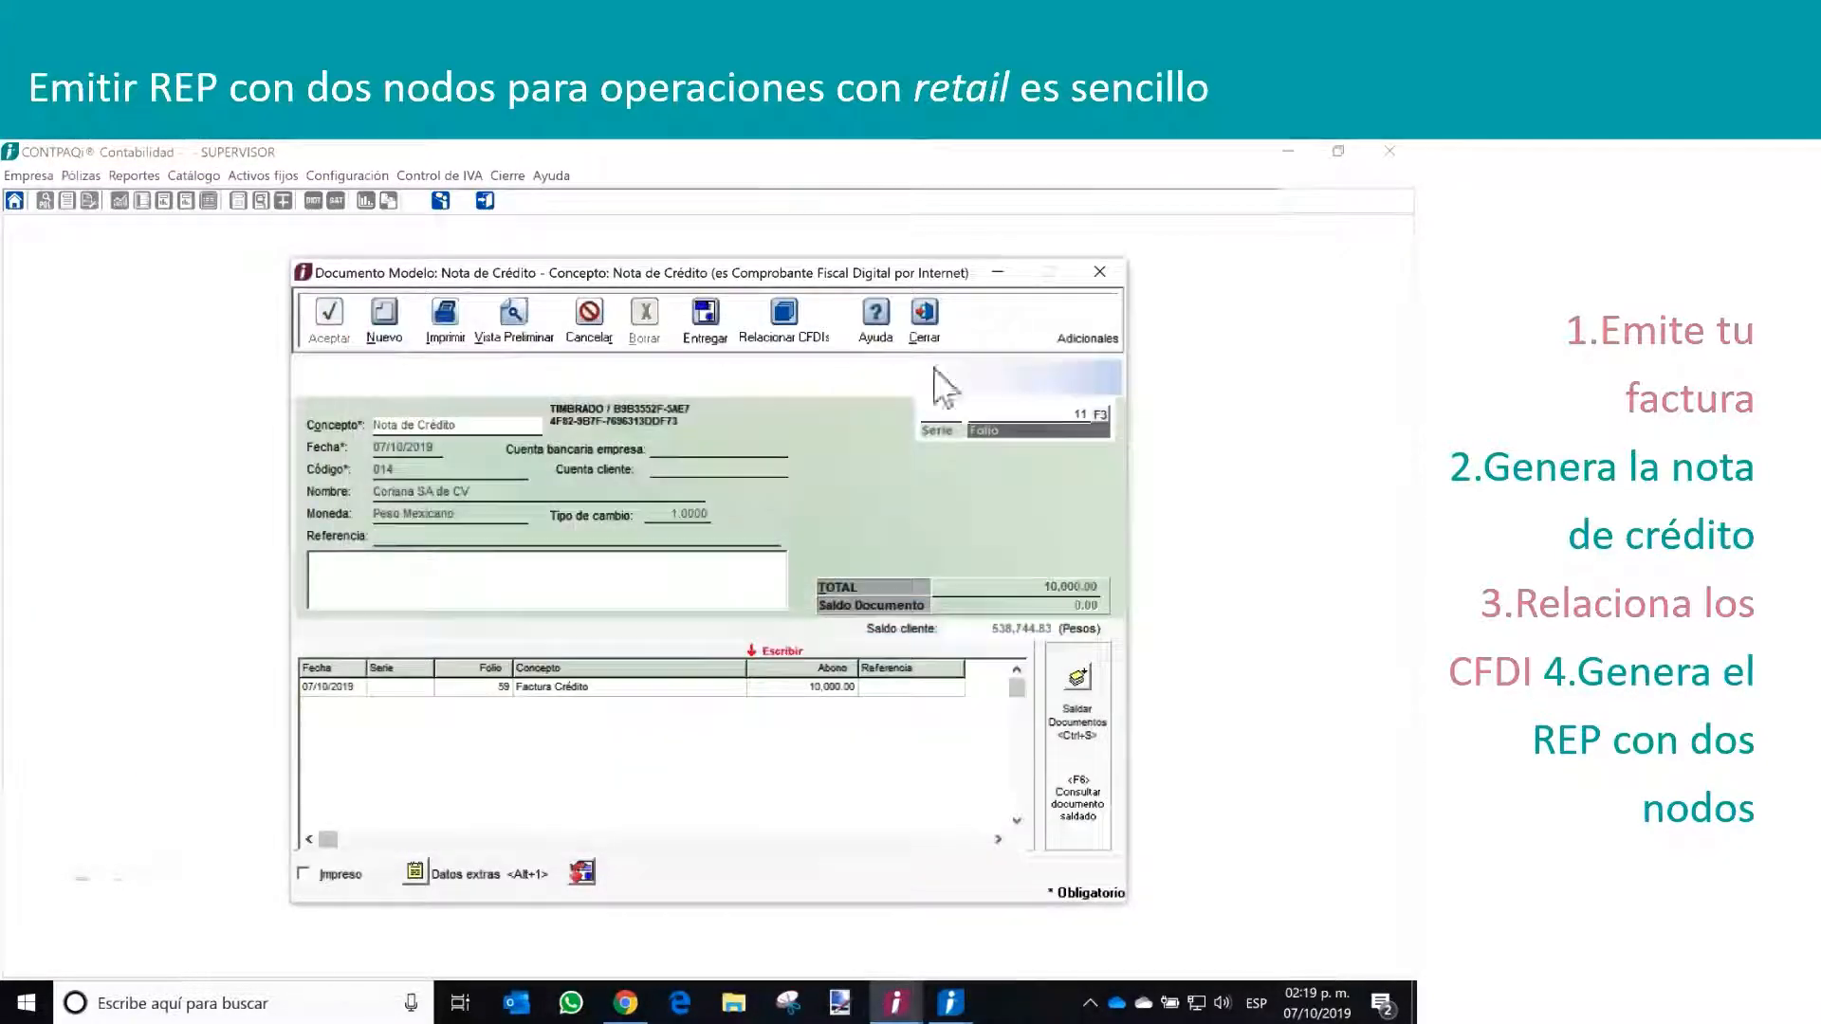
pyautogui.click(939, 327)
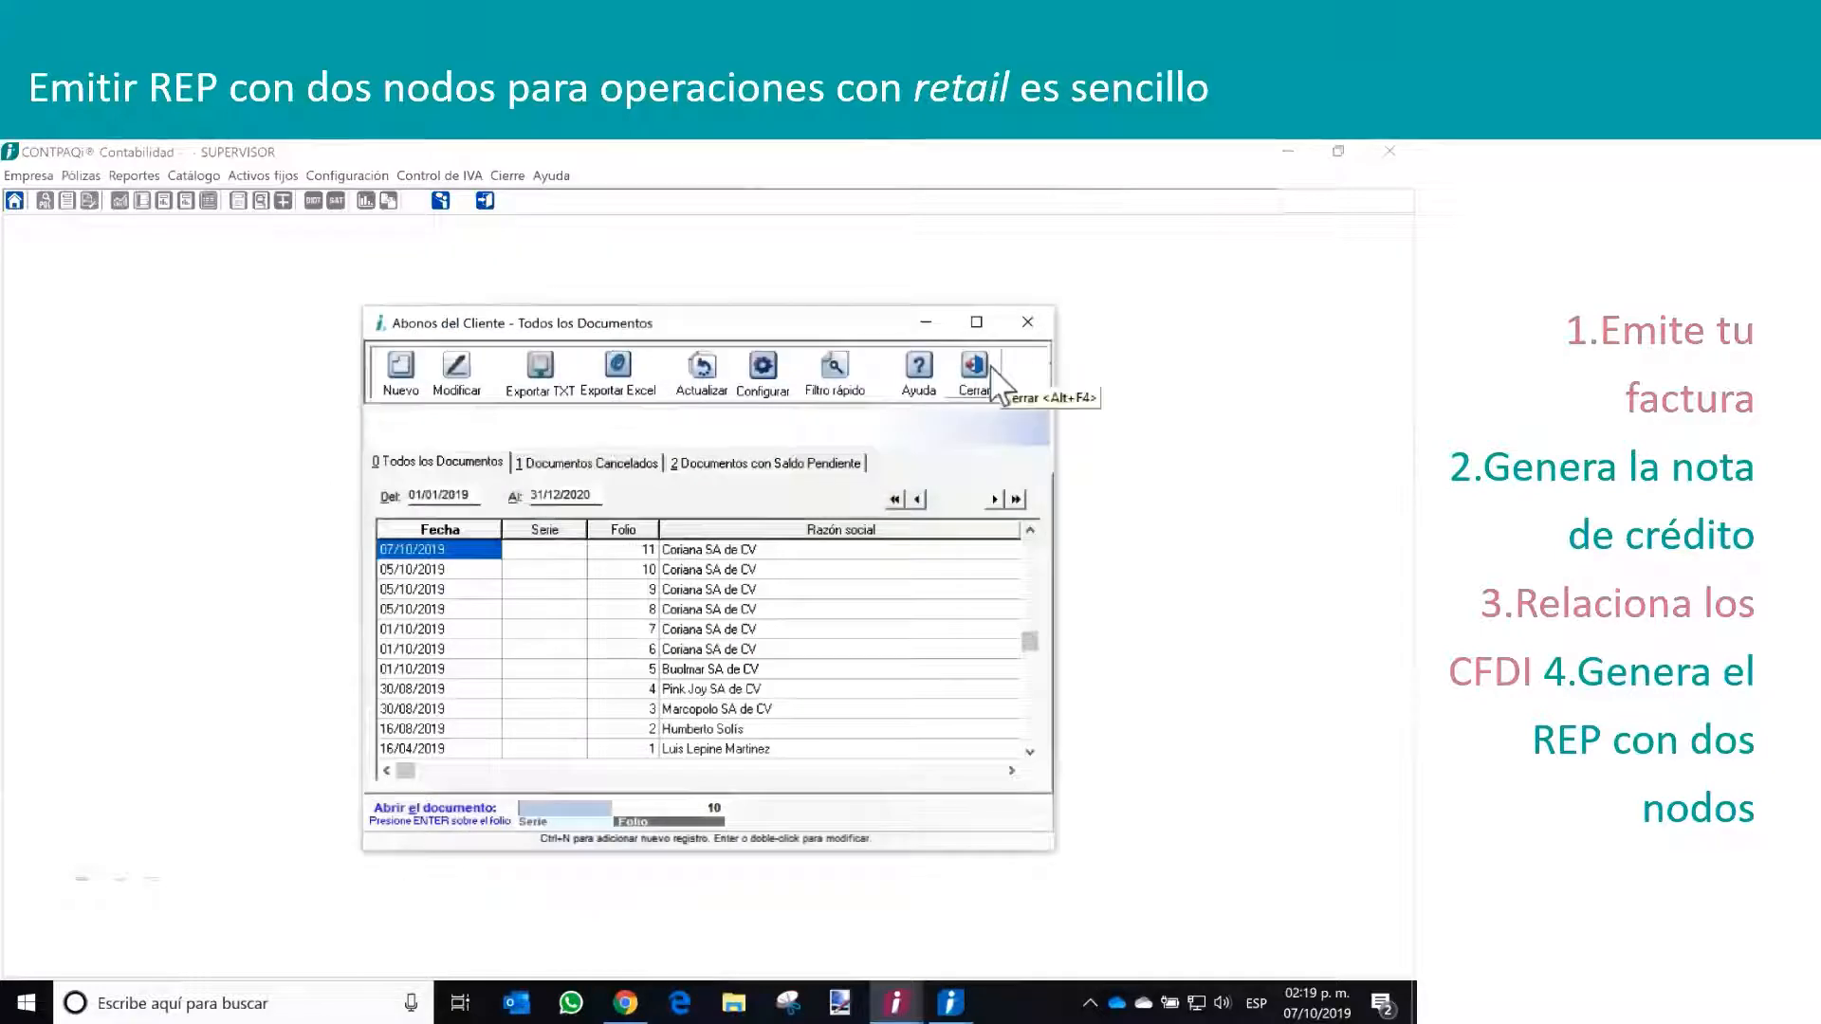
pyautogui.click(991, 372)
# Create a new Pago del cliente 2019 document among the customer credits (Abonos del Cliente) and enter the private key password
pyautogui.click(233, 175)
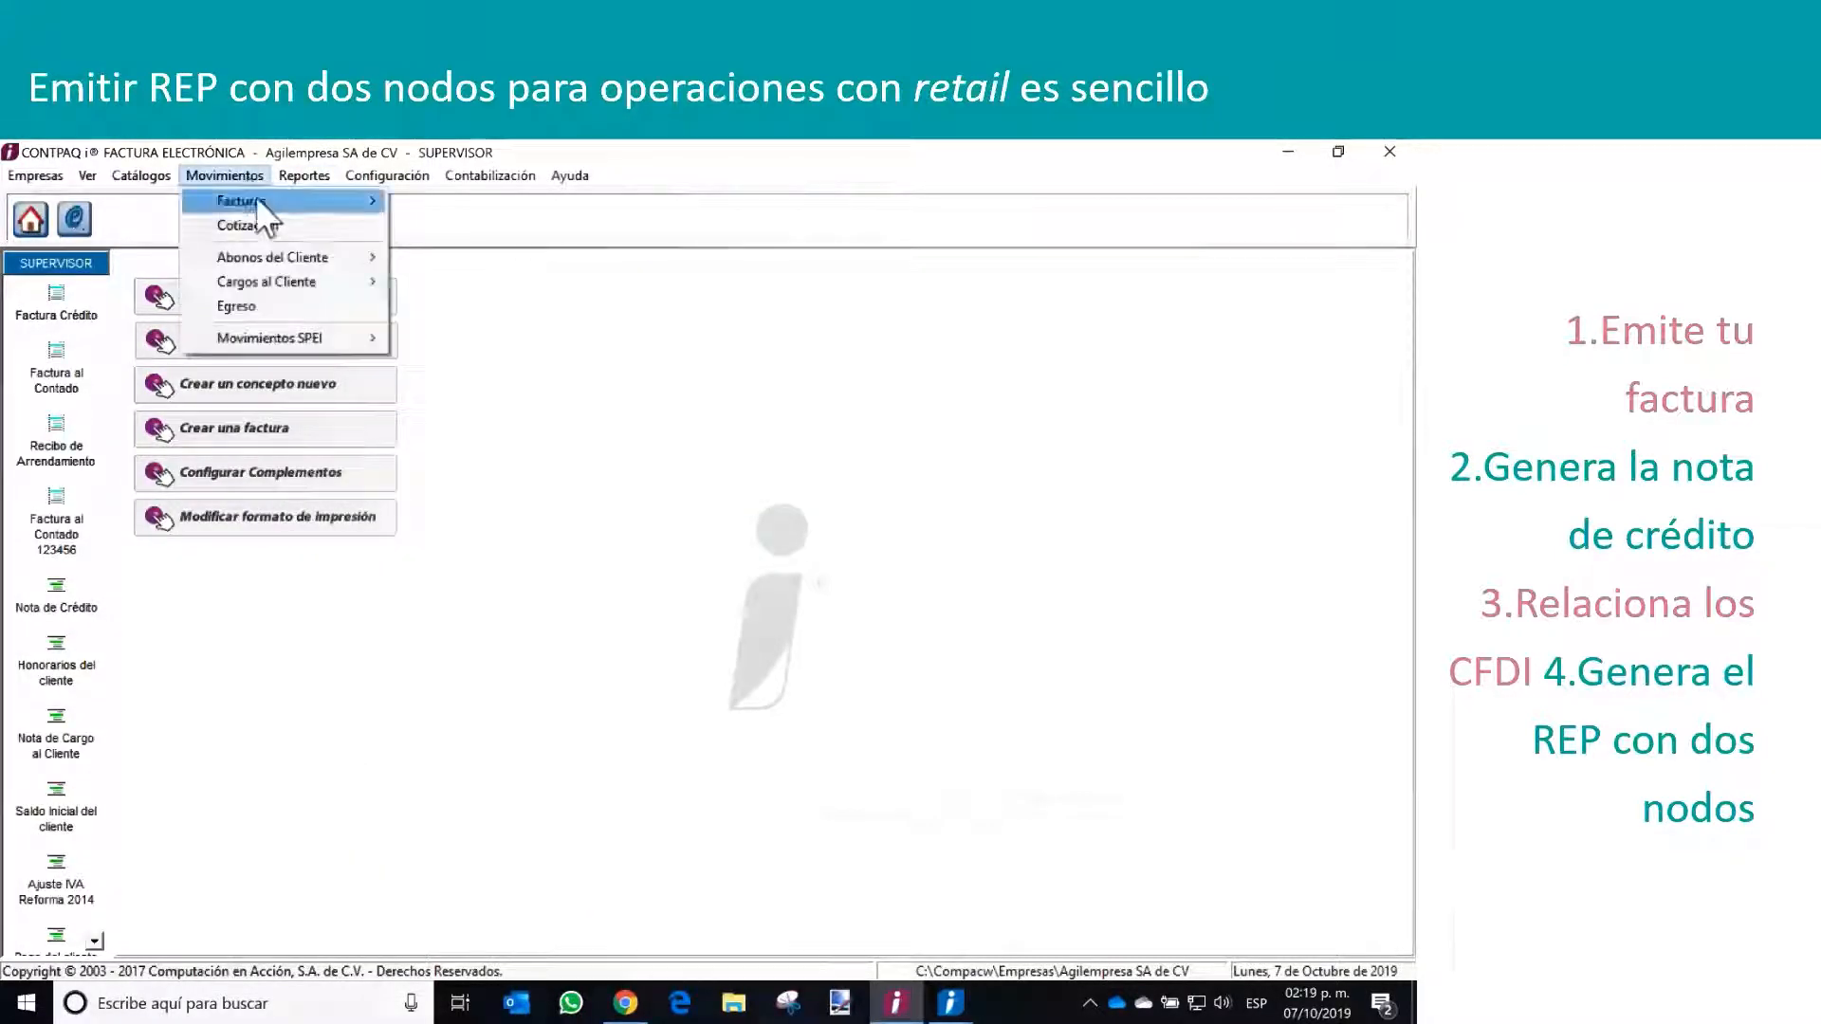
pyautogui.moveTo(322, 257)
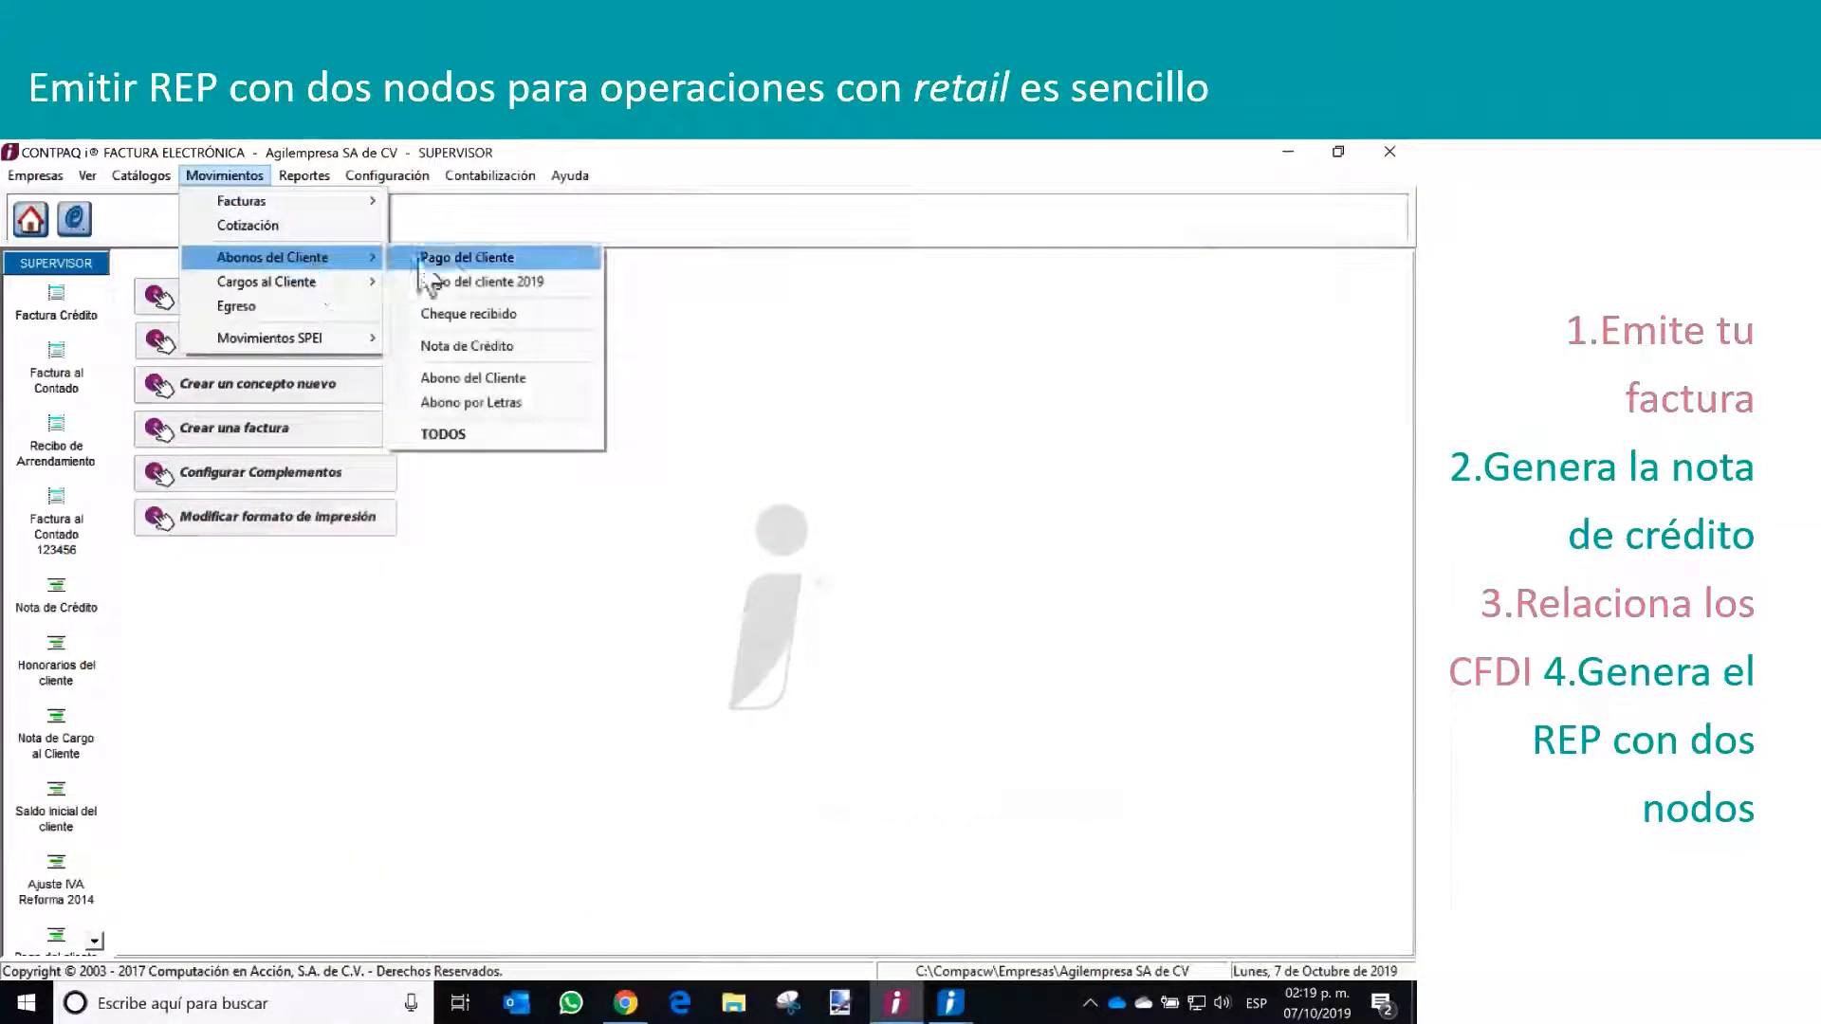
pyautogui.click(474, 281)
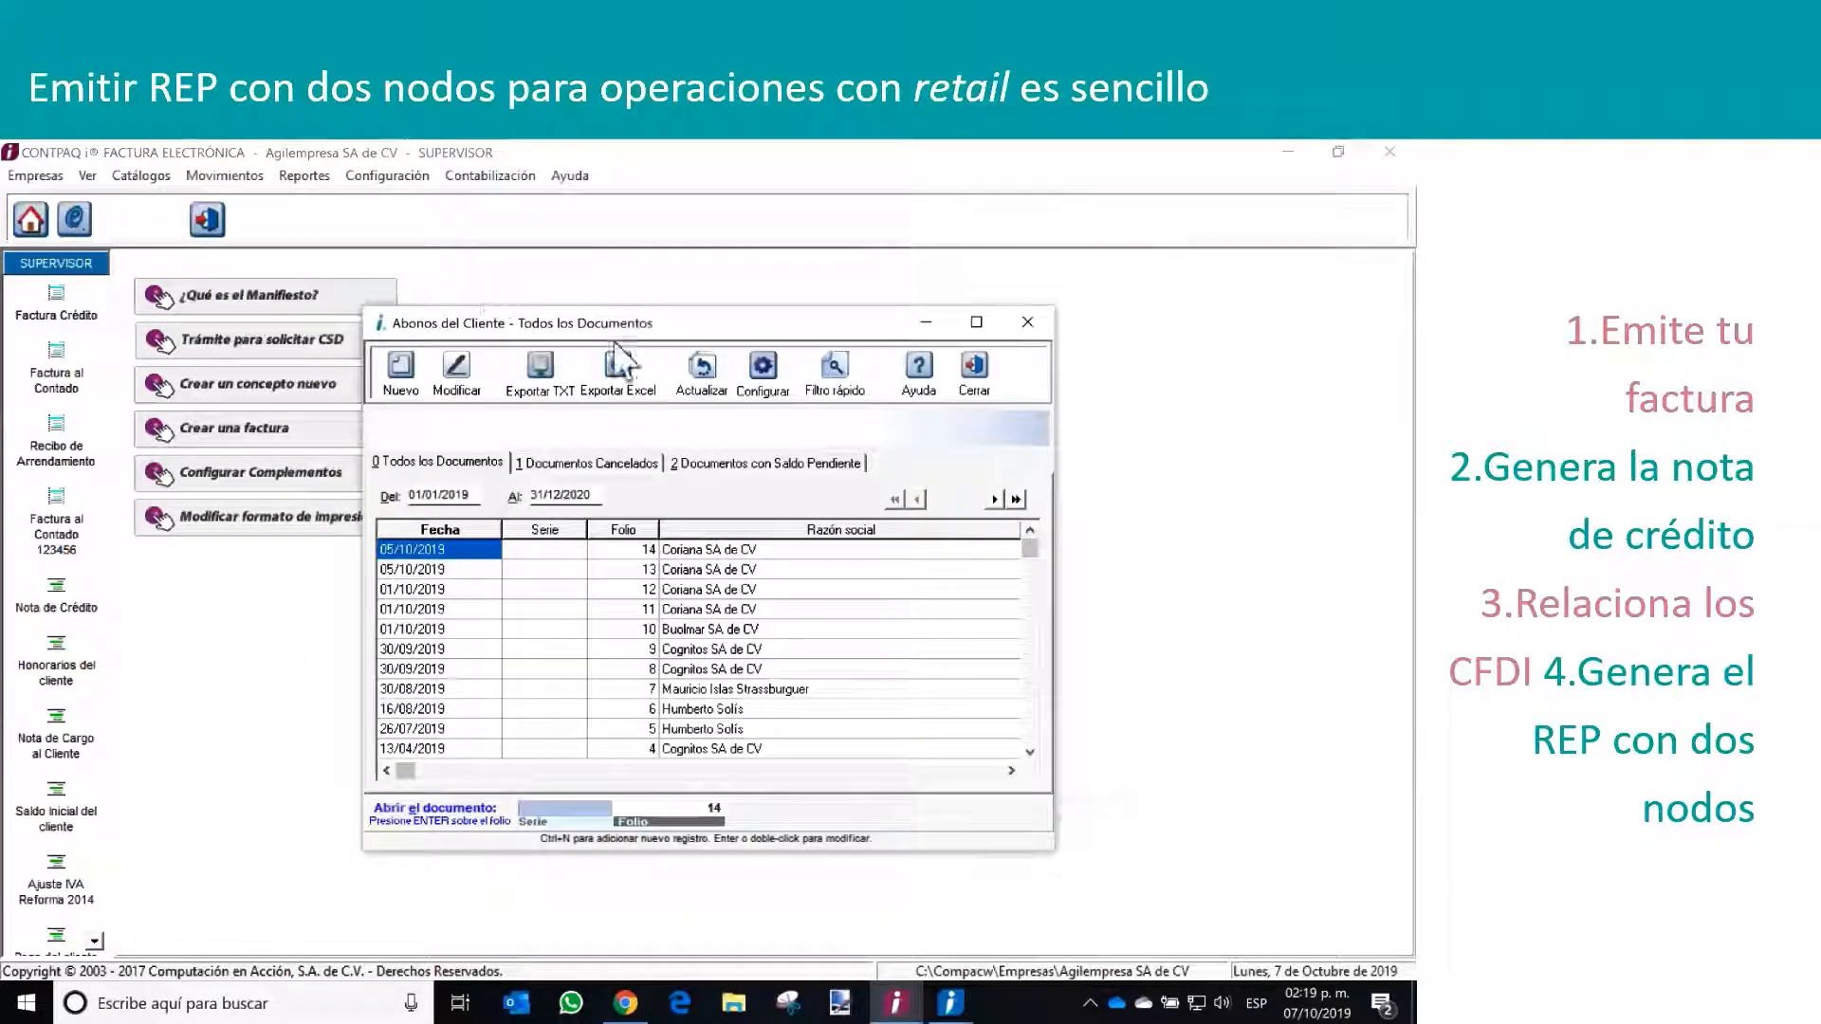
pyautogui.click(390, 393)
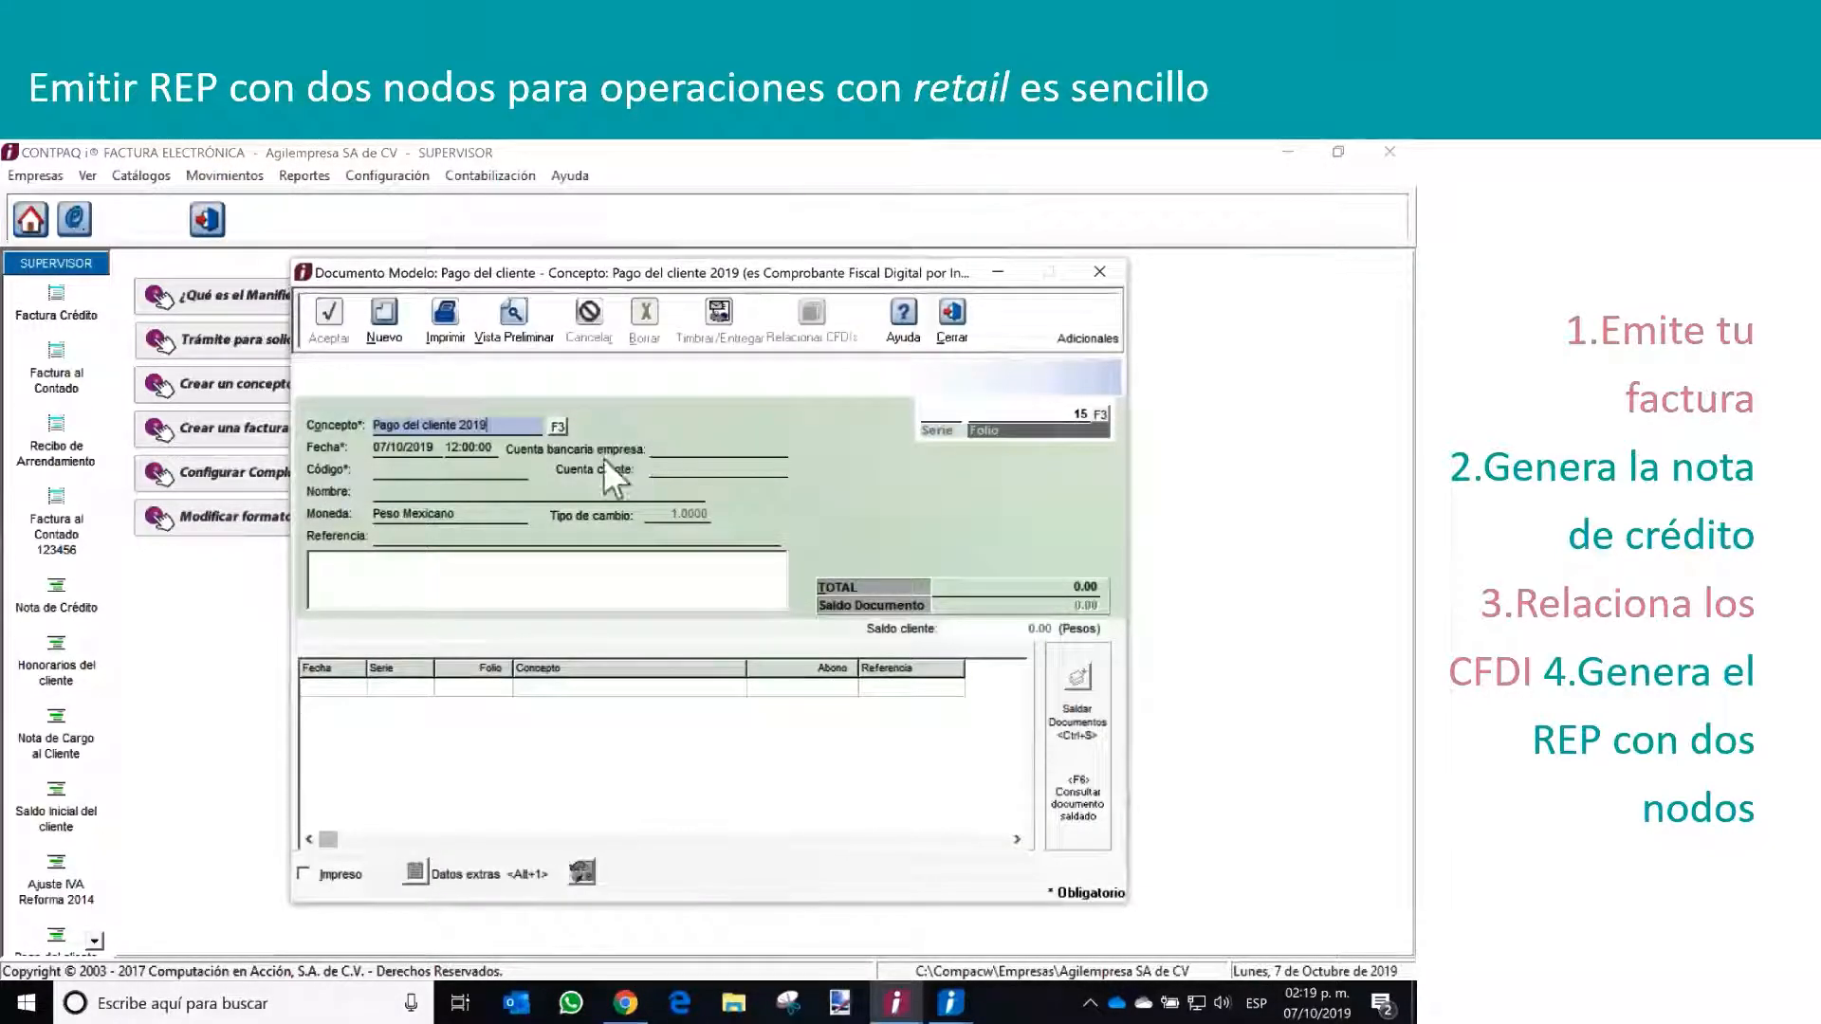
pyautogui.click(515, 472)
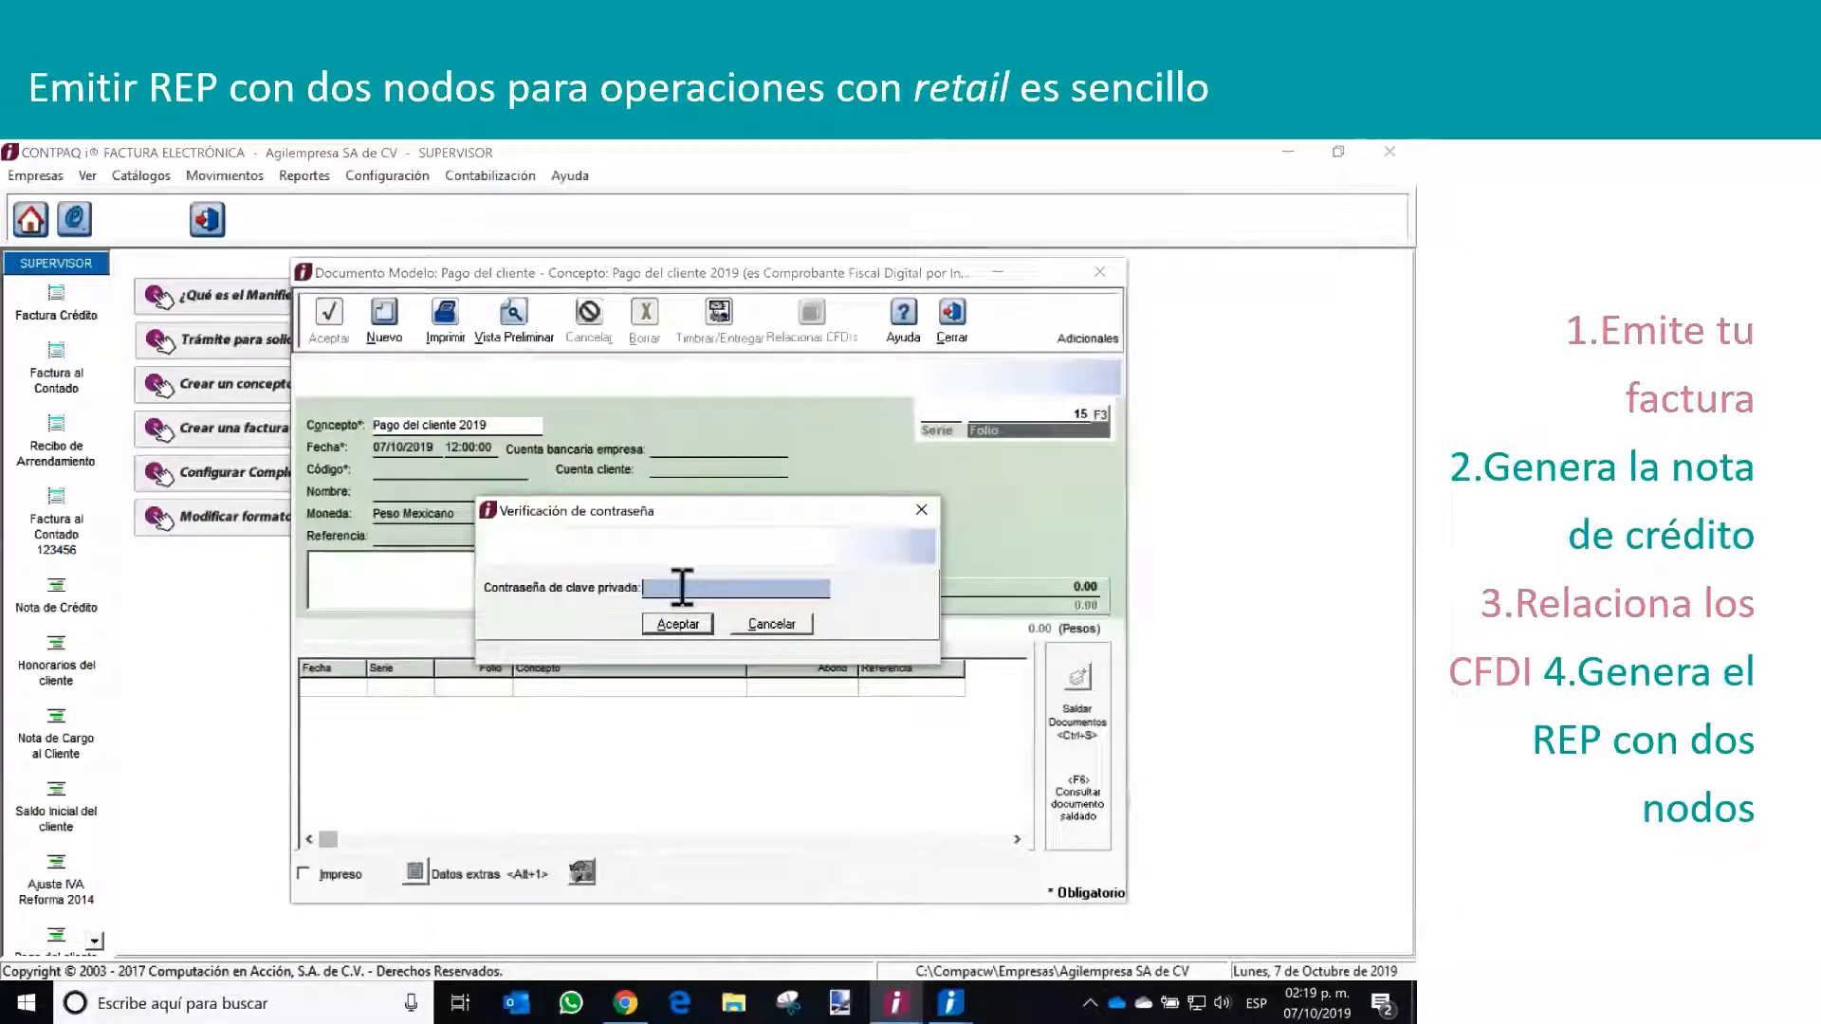
pyautogui.press('Return')
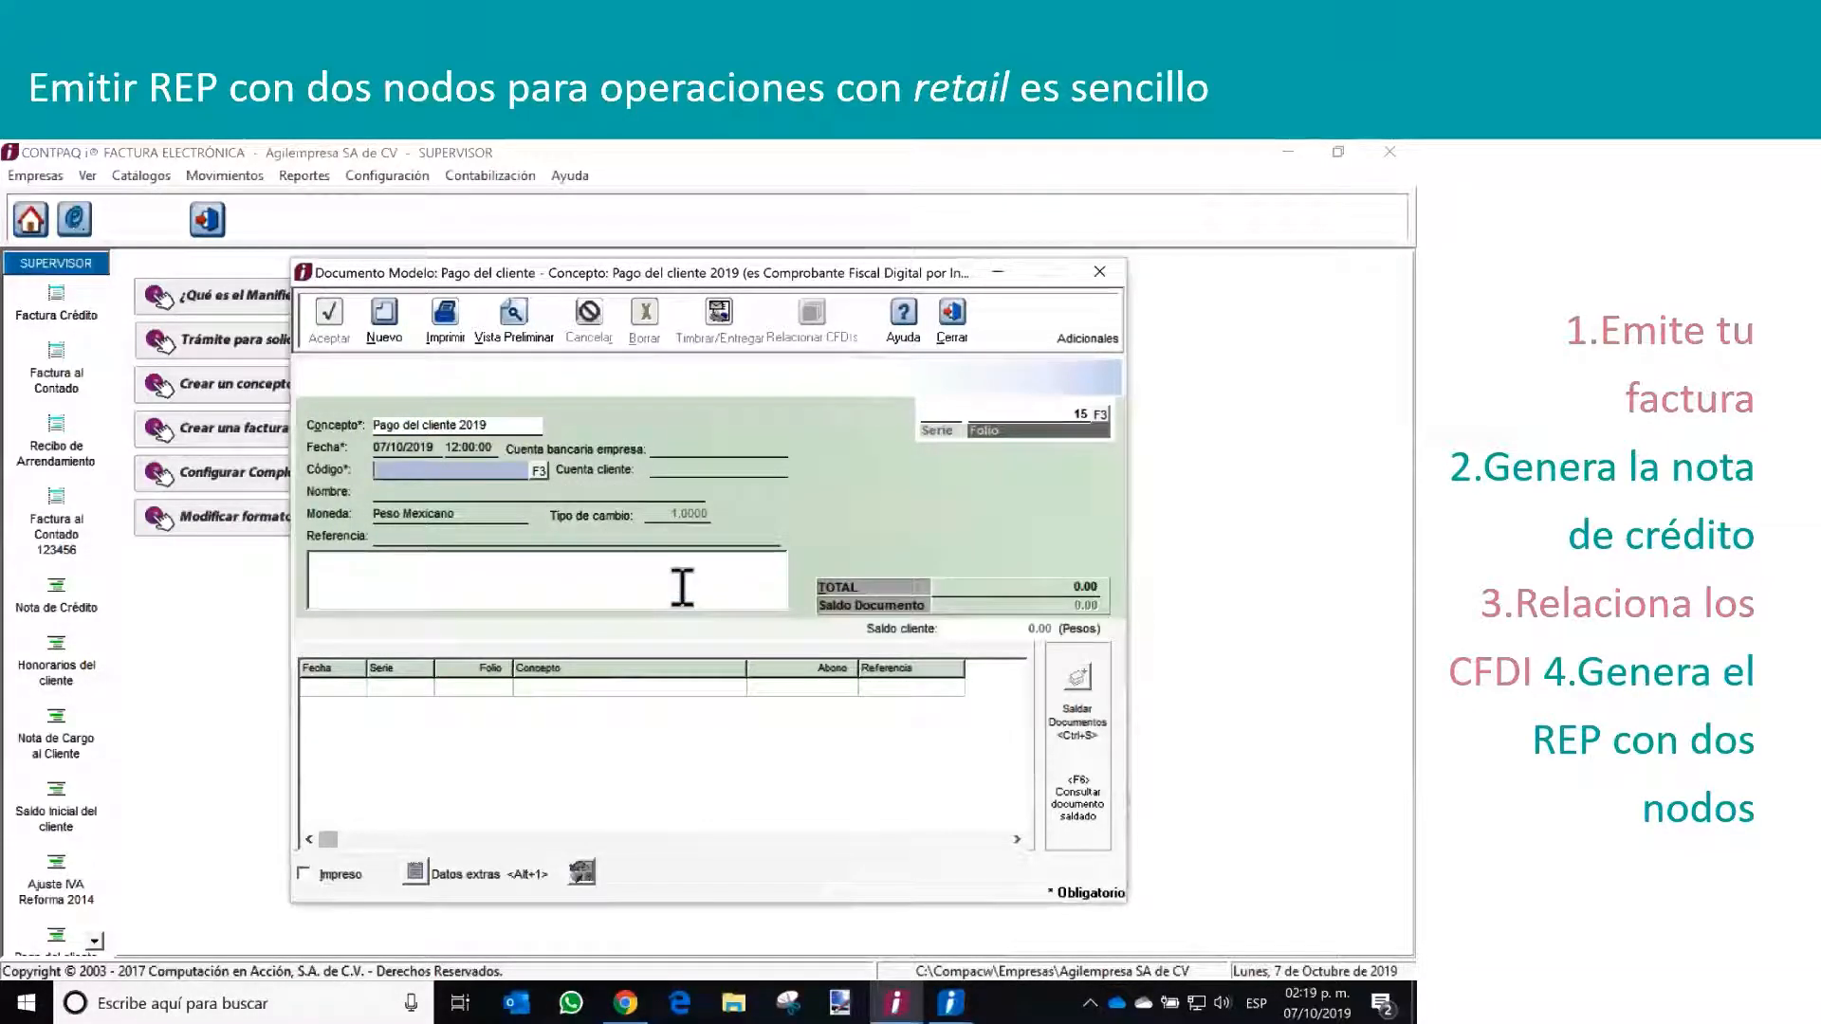
# Select Coriana SA de CV as the payment's customer and enter a total of 106,000
pyautogui.click(538, 472)
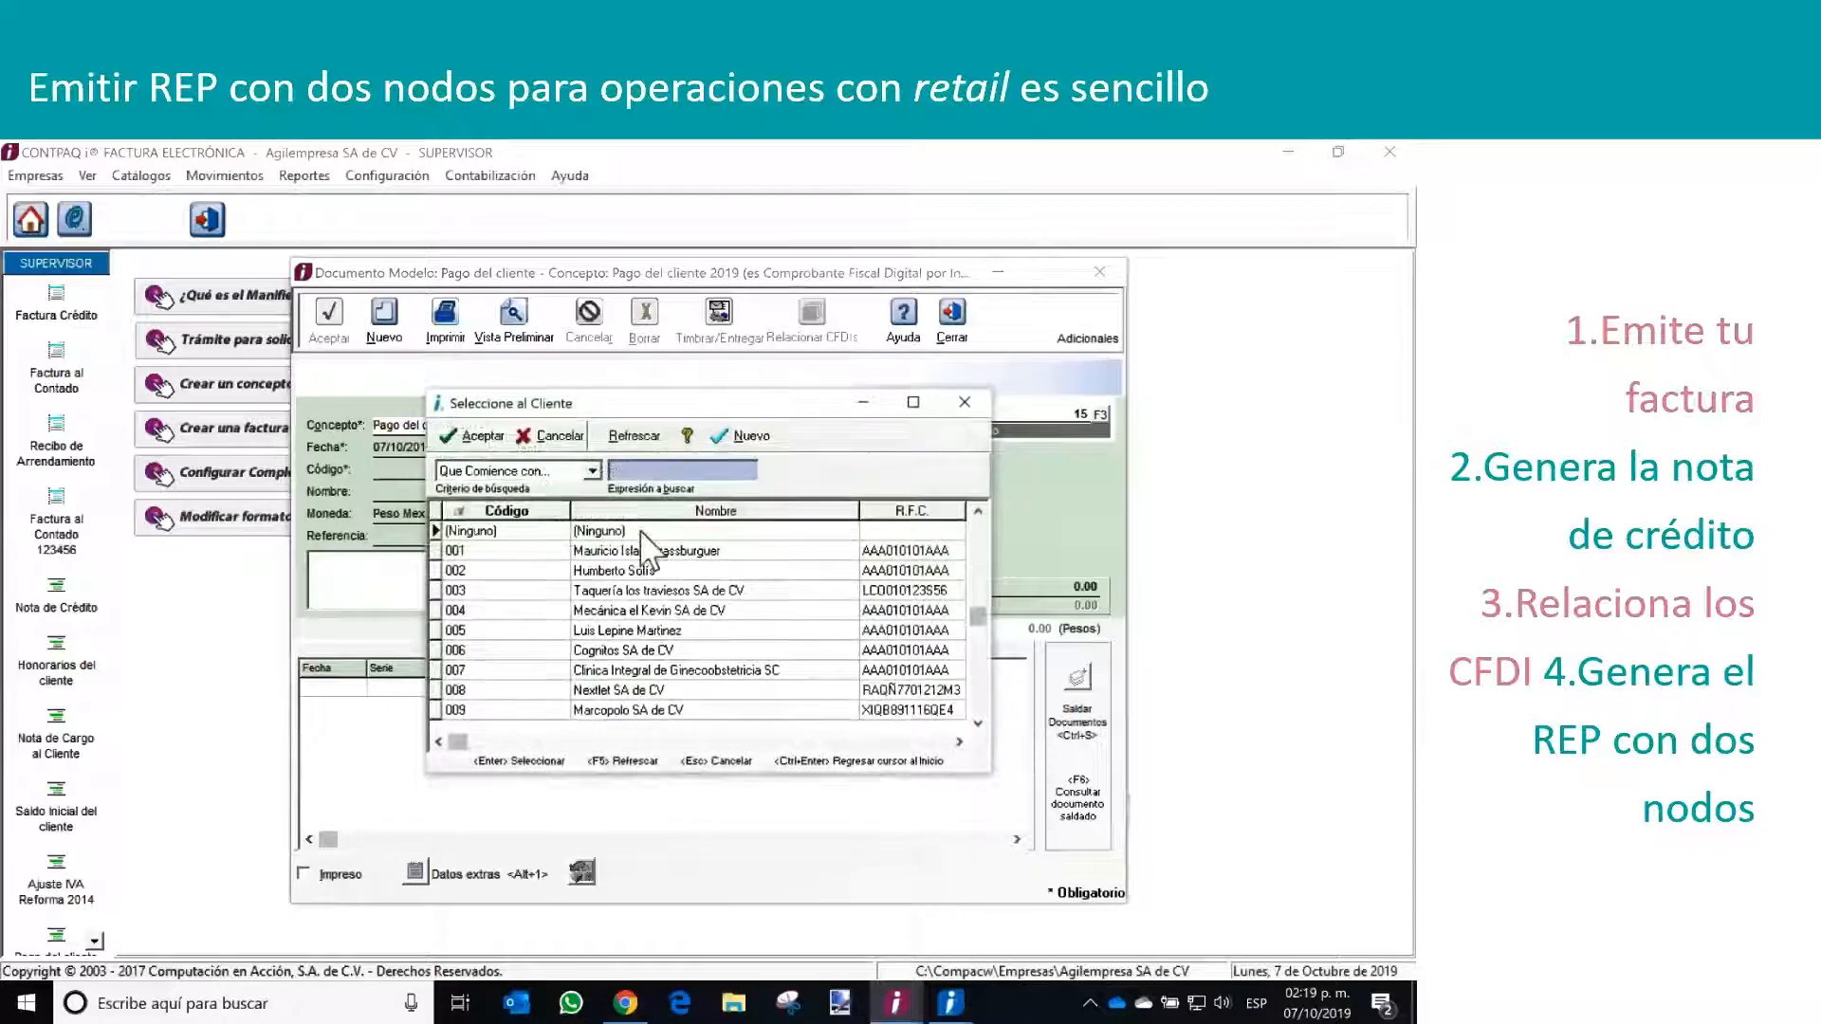
pyautogui.scroll(-5, 972, 693)
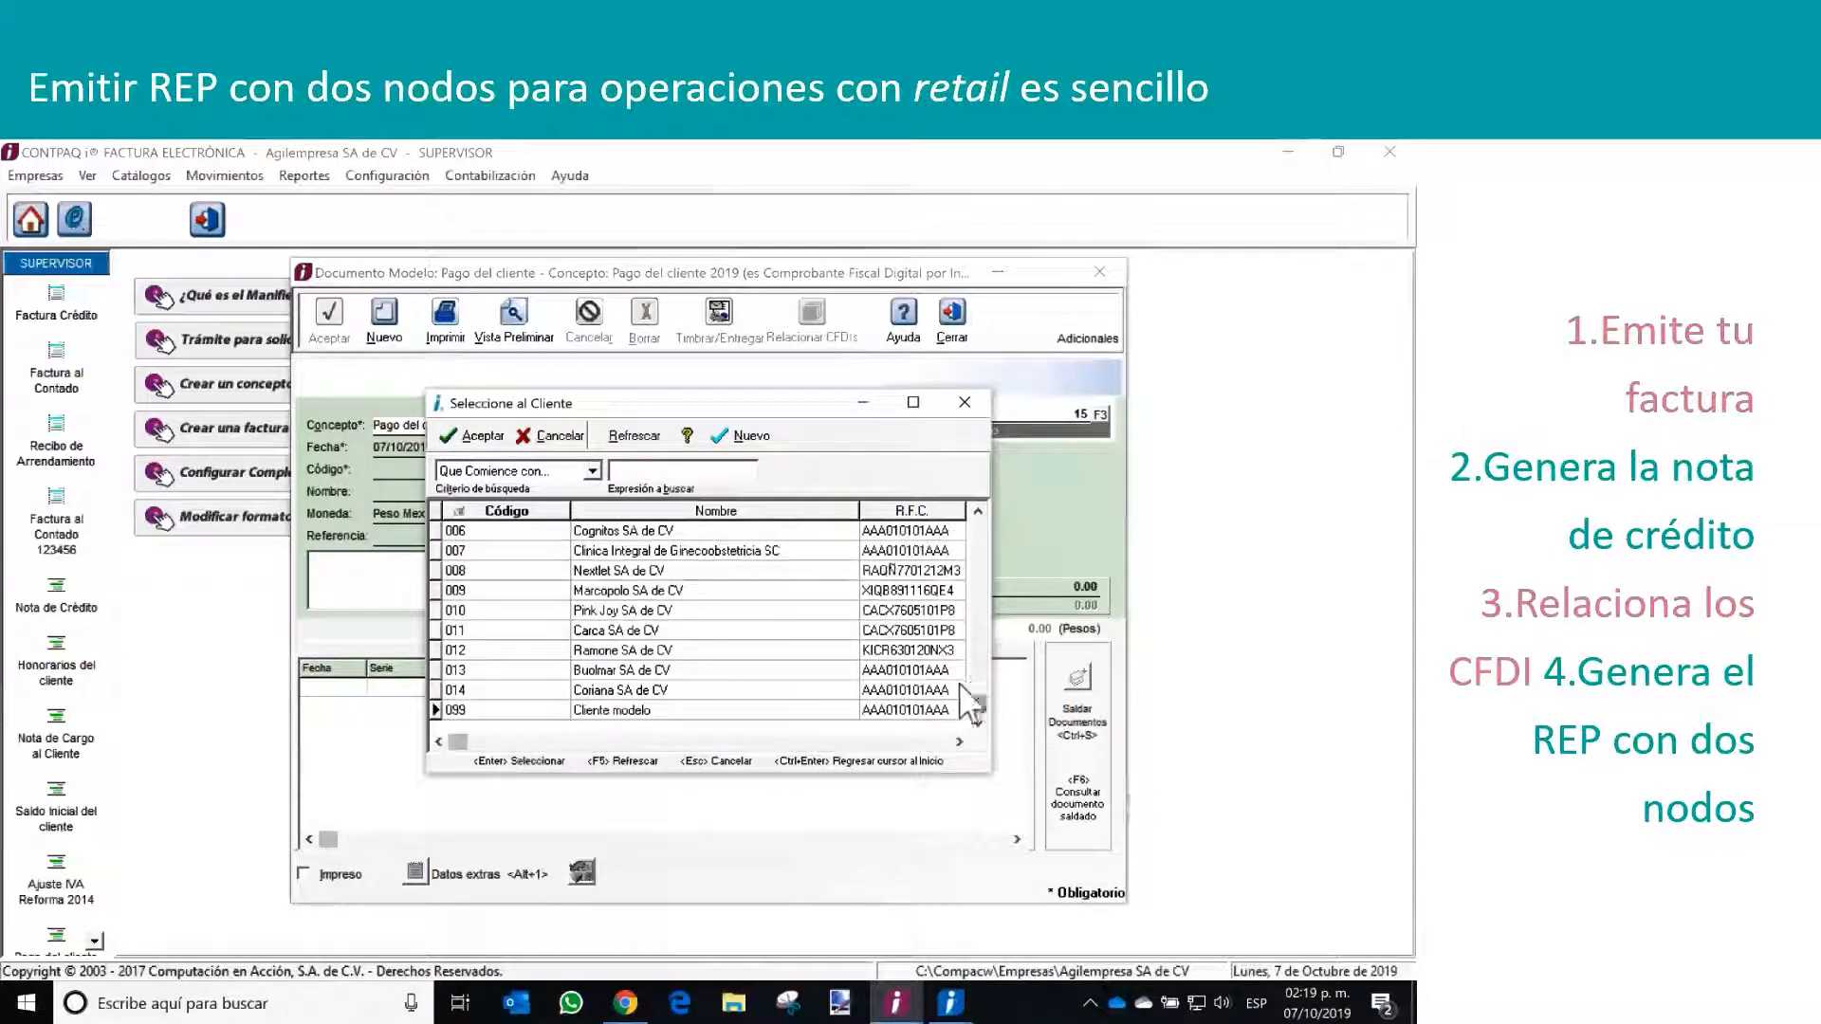
pyautogui.doubleClick(664, 689)
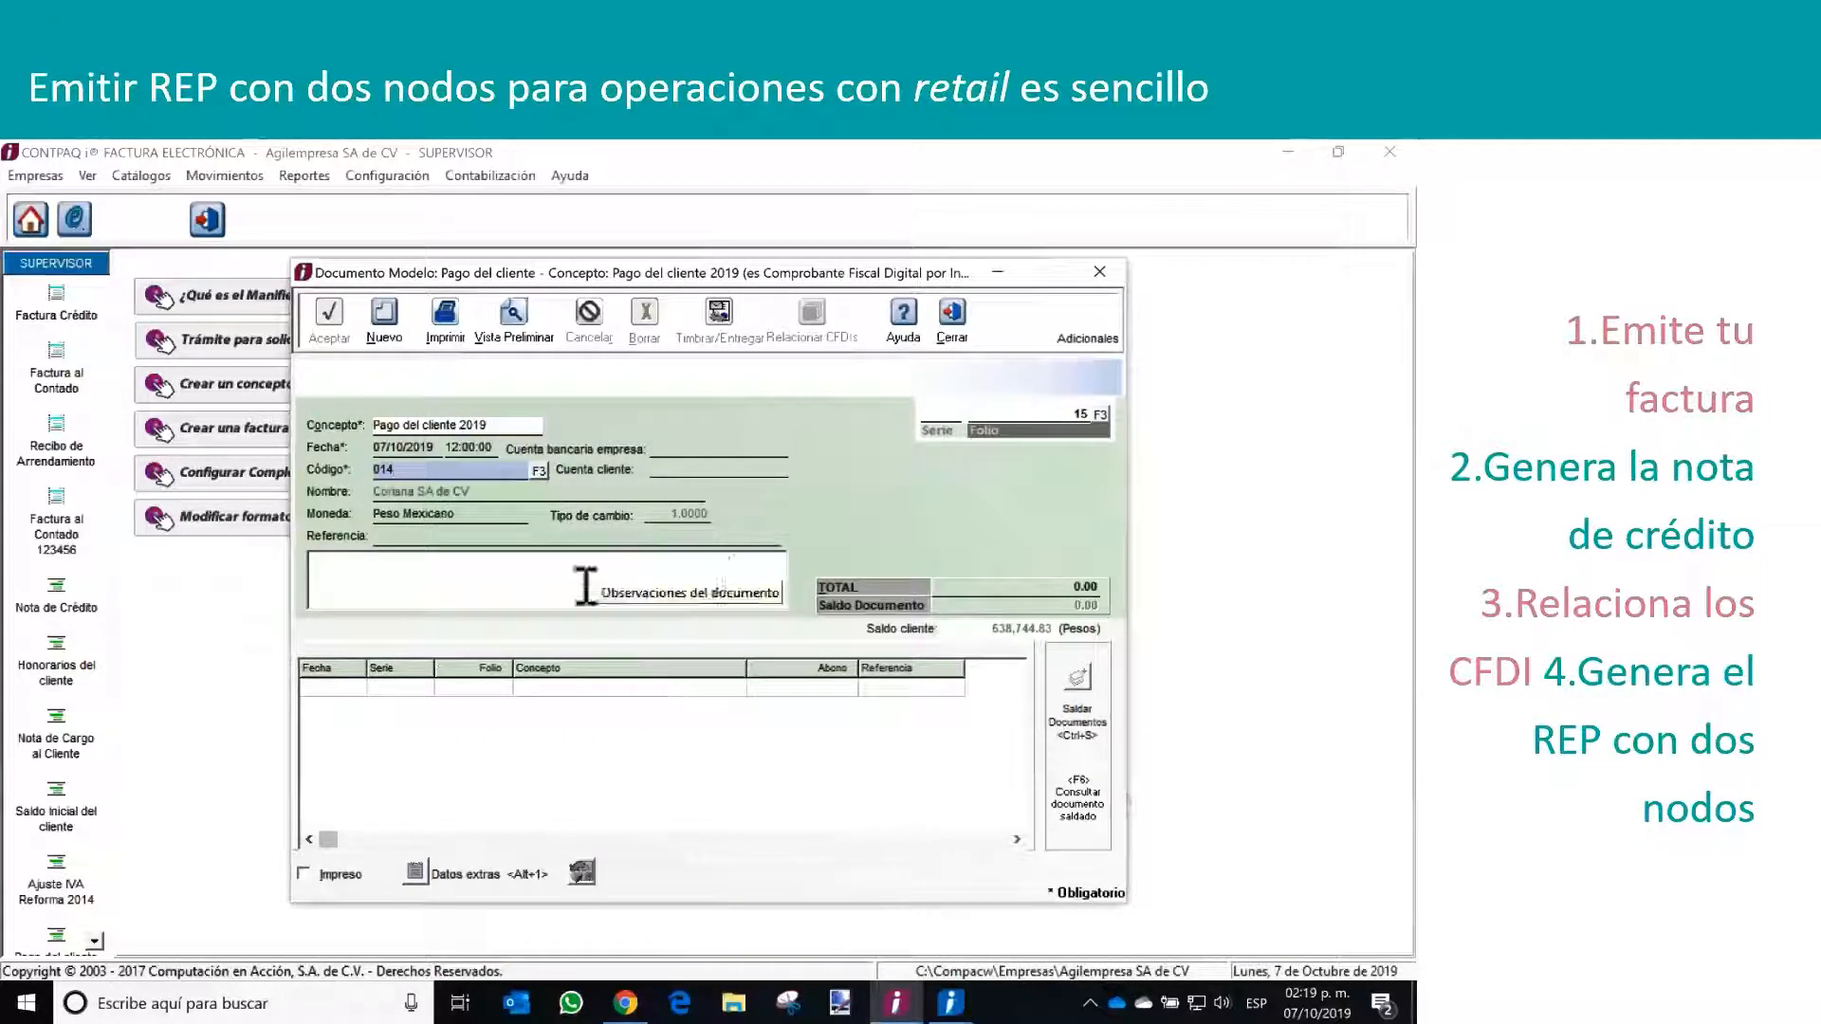
pyautogui.click(990, 590)
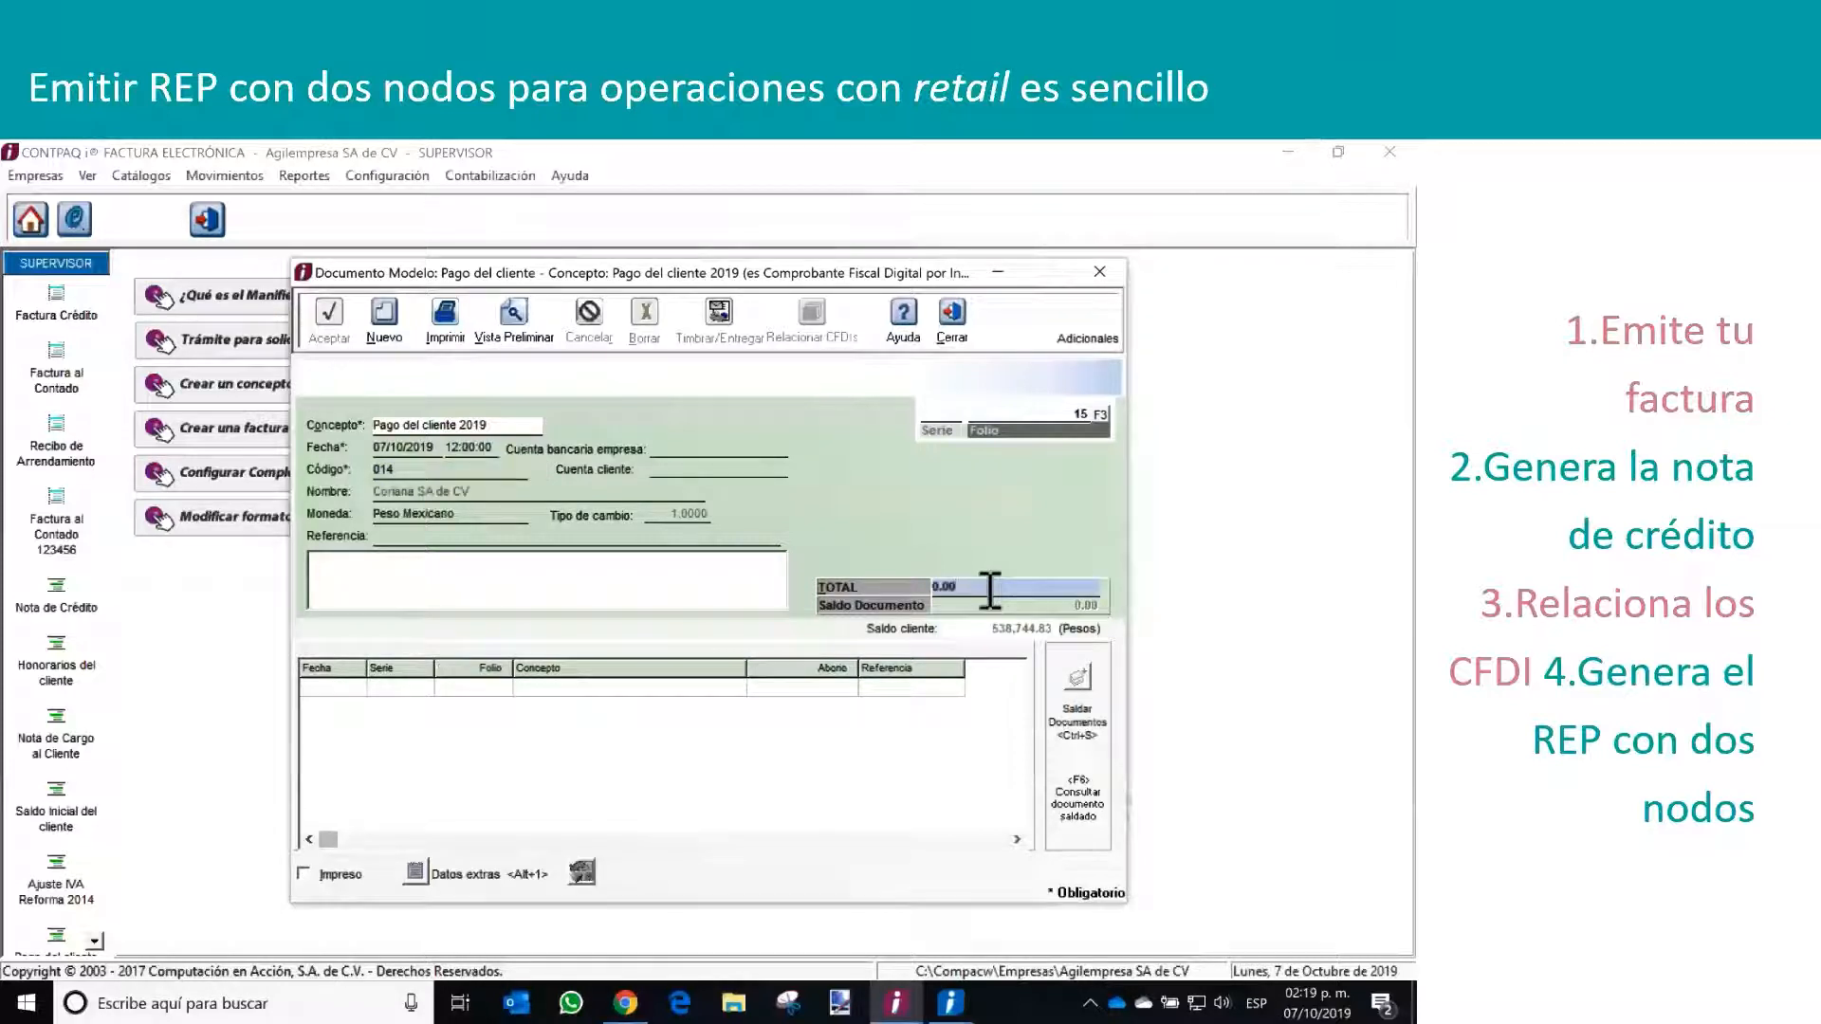
pyautogui.moveTo(990, 590); pyautogui.dragTo(908, 590)
pyautogui.write('100,')
pyautogui.write('000')
pyautogui.press('Tab')
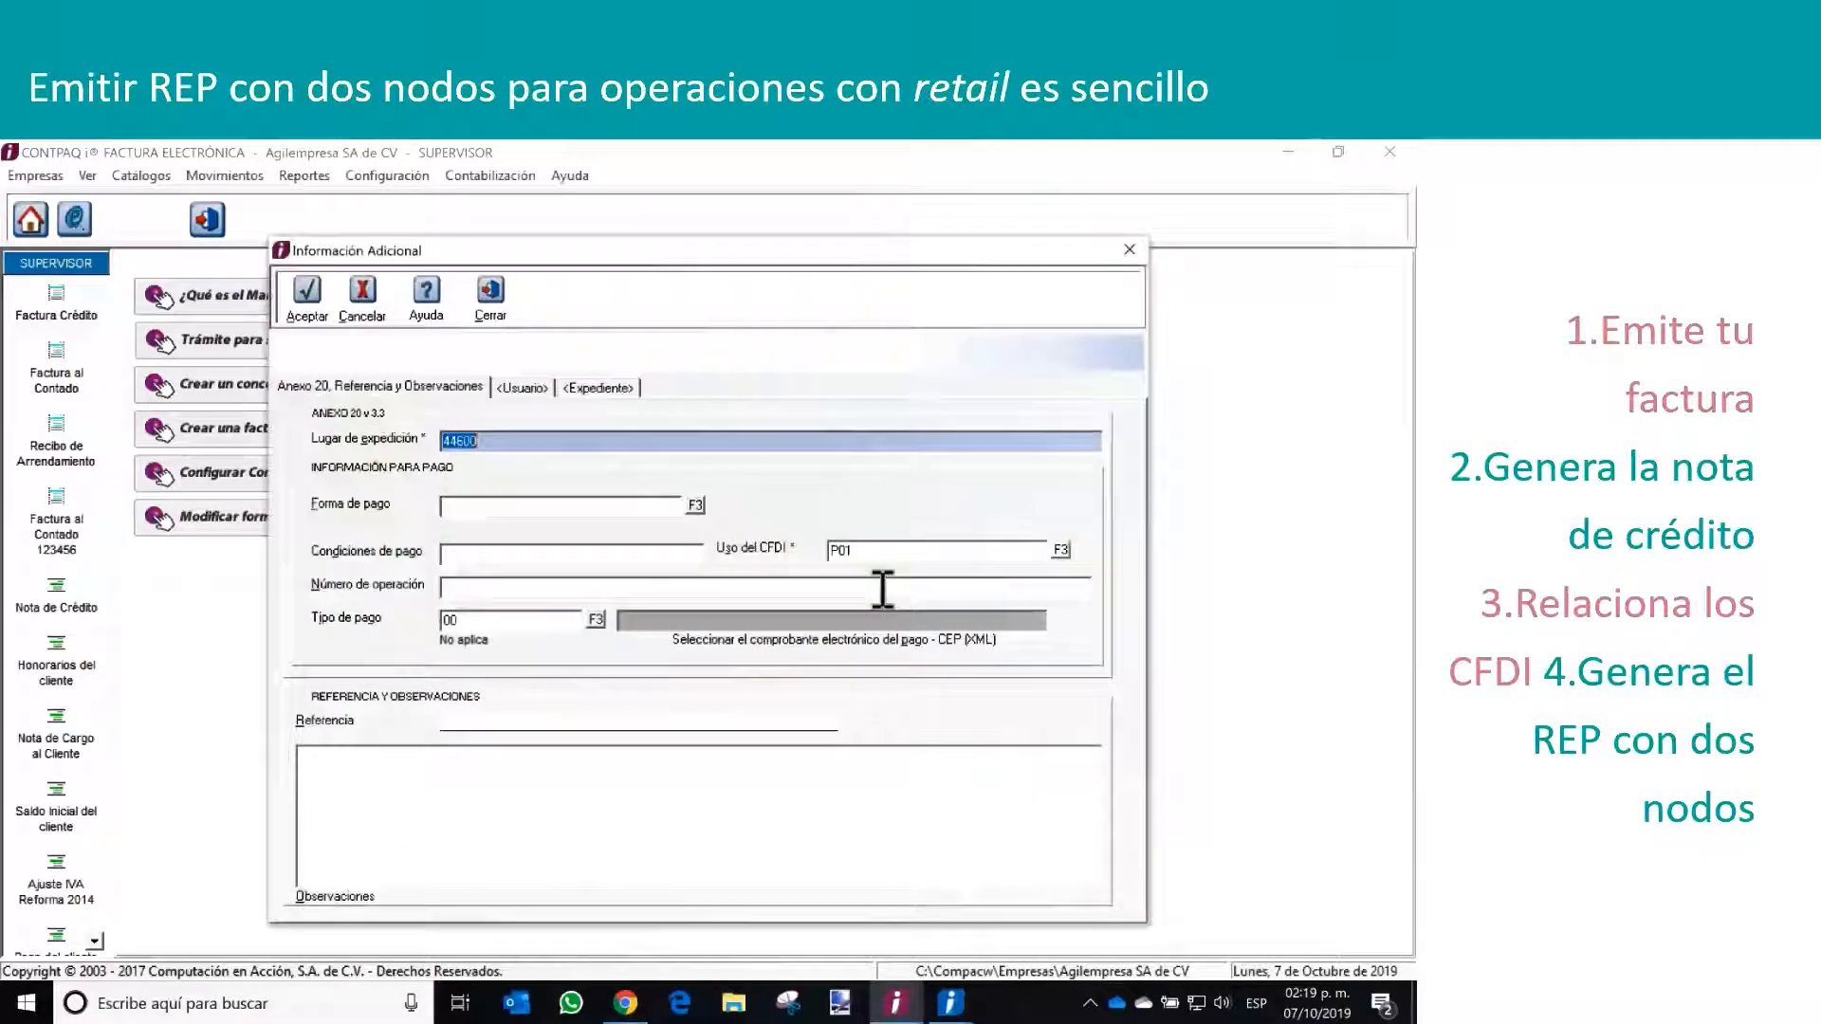
# Set the payment form to 03 Transferencia electrónica de fondos and accept the additional information
pyautogui.click(695, 506)
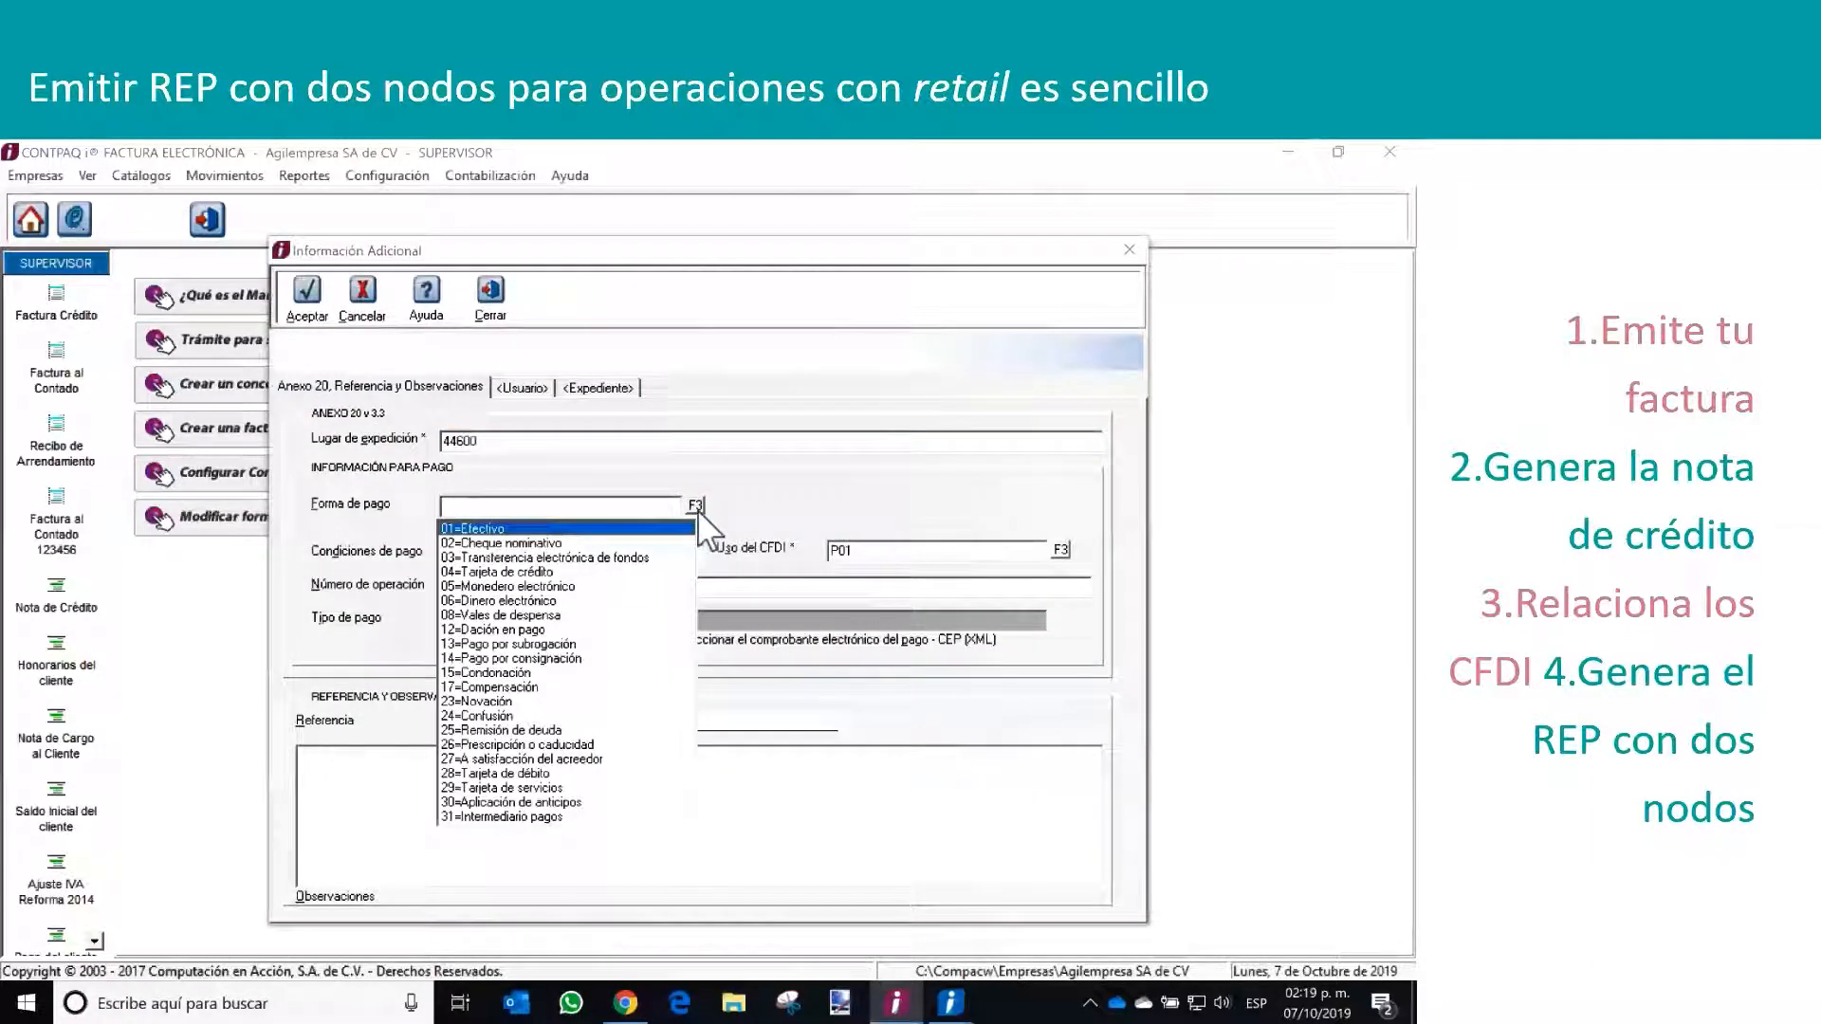
pyautogui.click(599, 558)
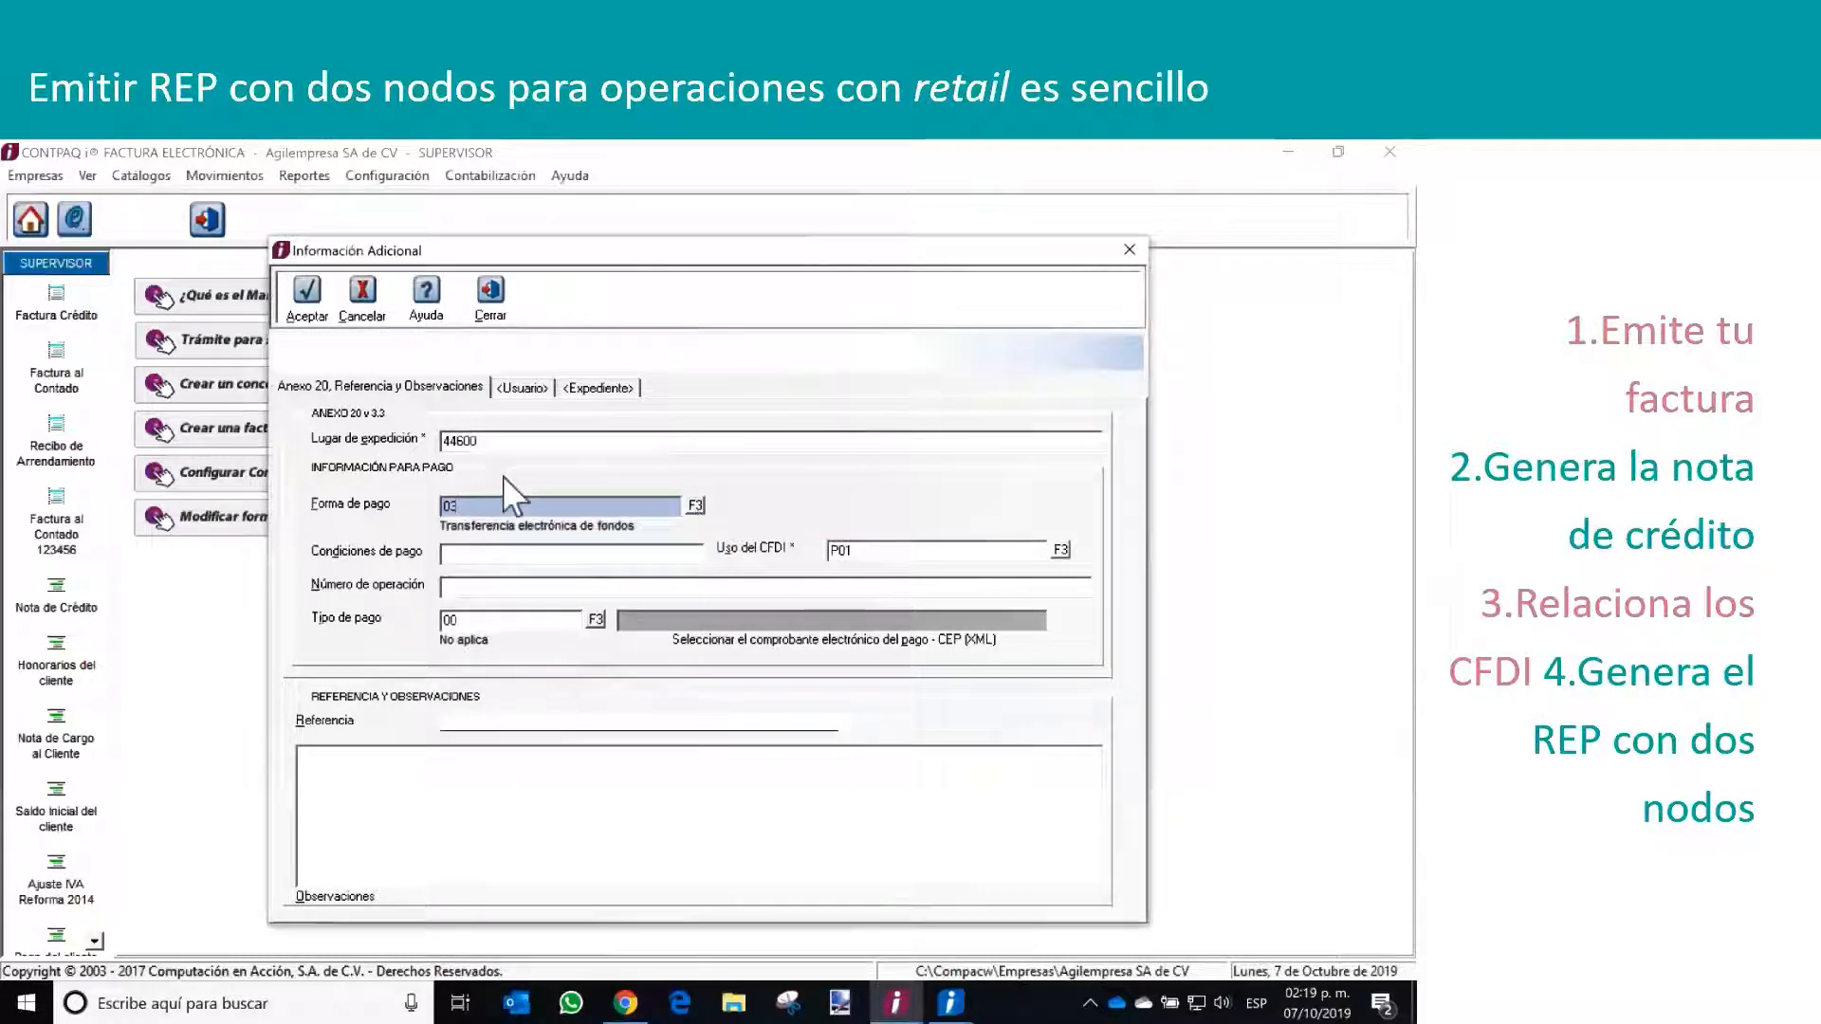
pyautogui.click(308, 294)
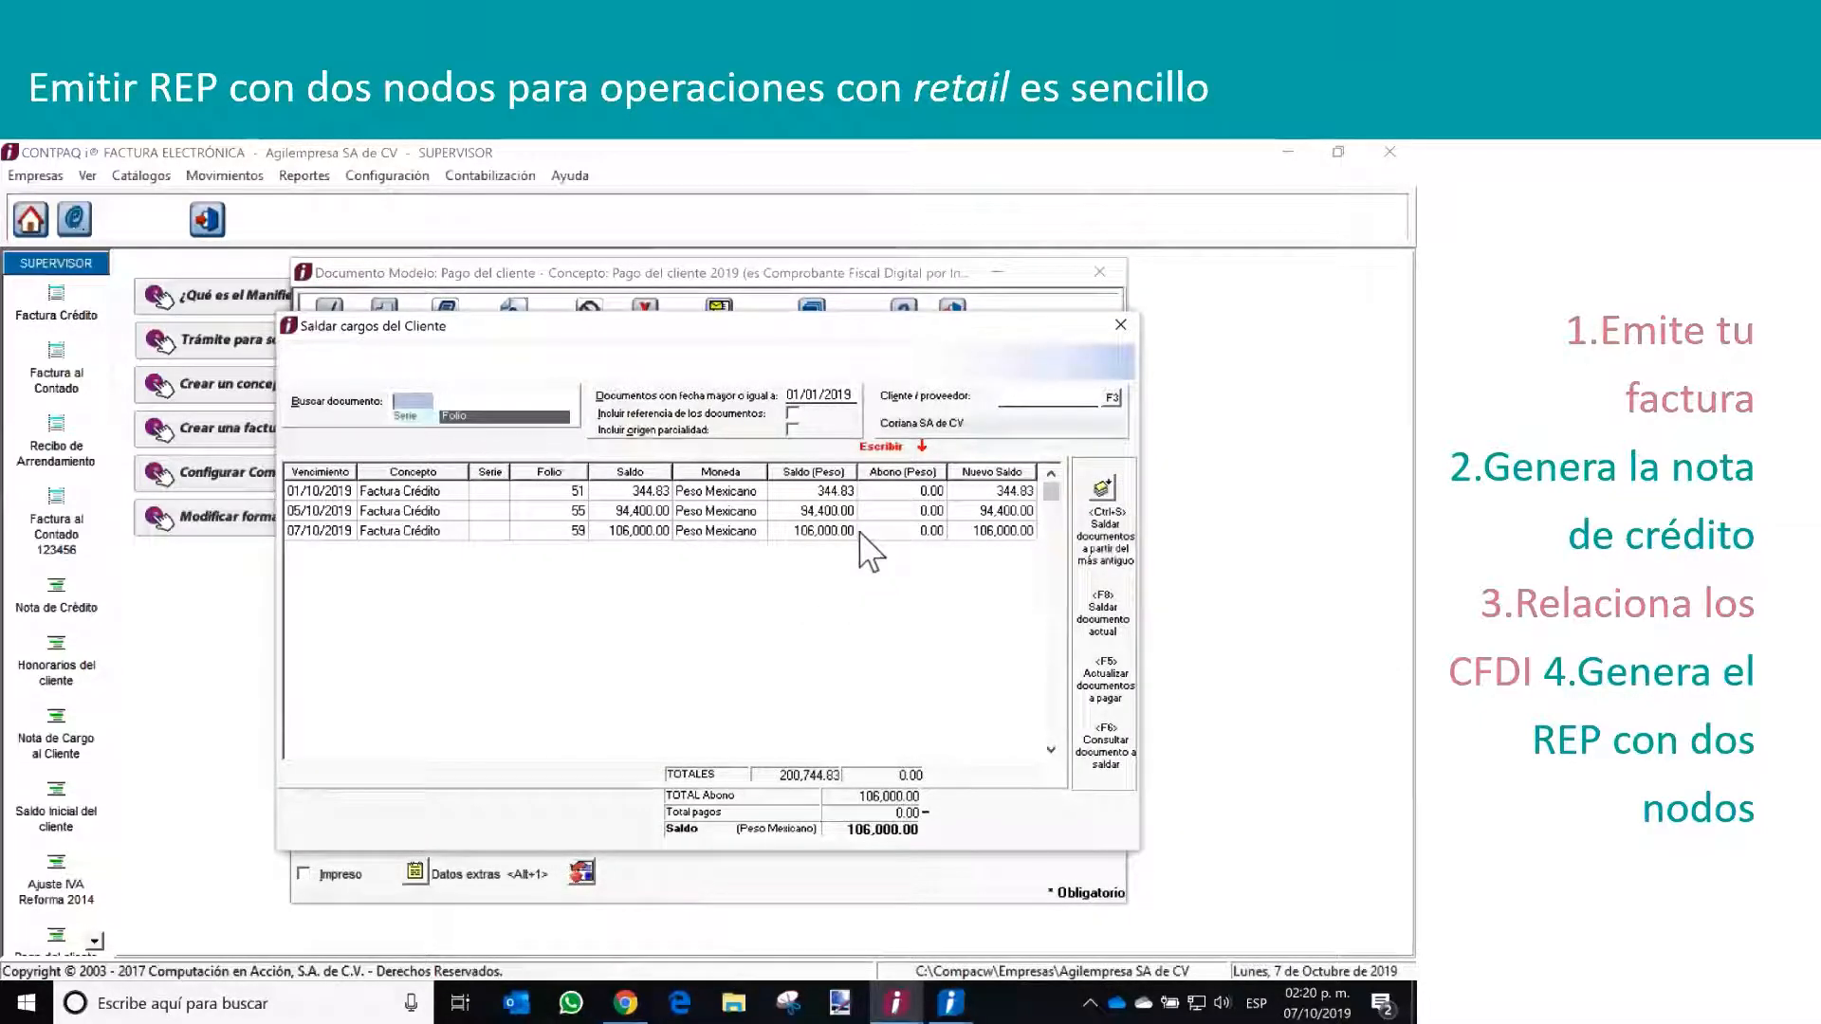
# Apply the payment's 106,000 to the credit invoice with folio 59 and close the settlement window
pyautogui.click(896, 531)
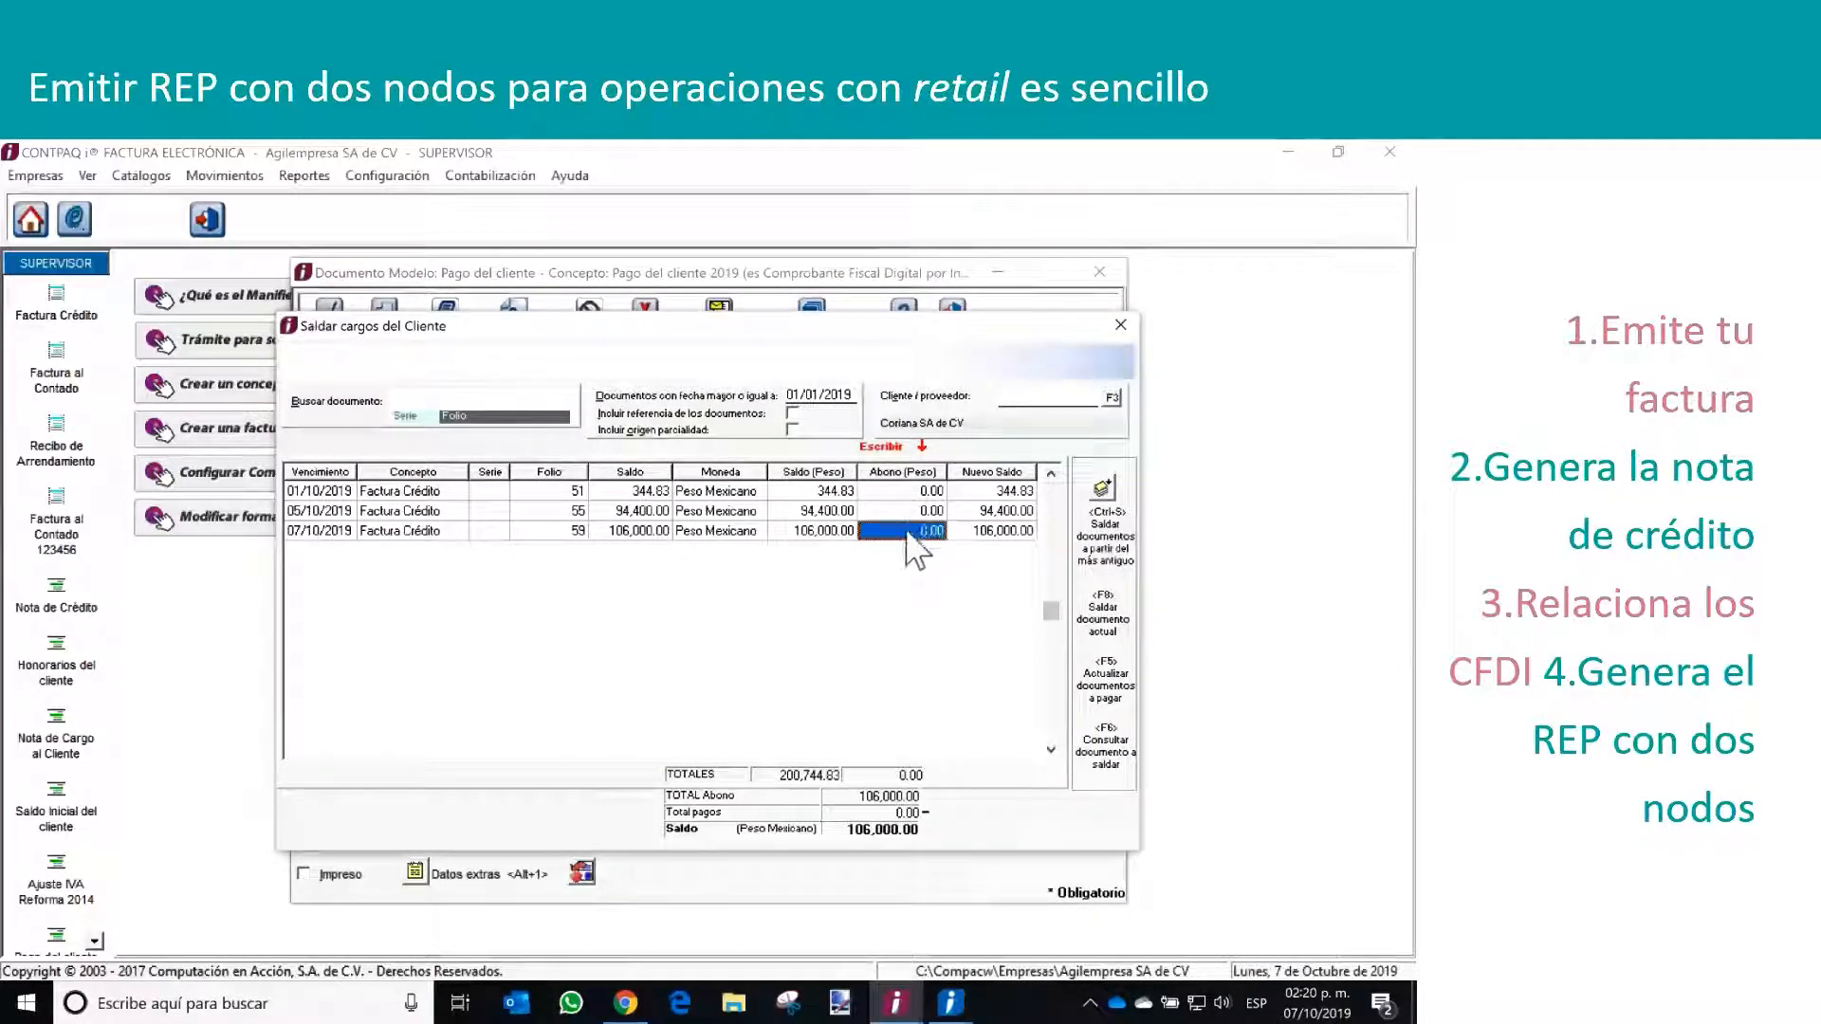
pyautogui.doubleClick(908, 533)
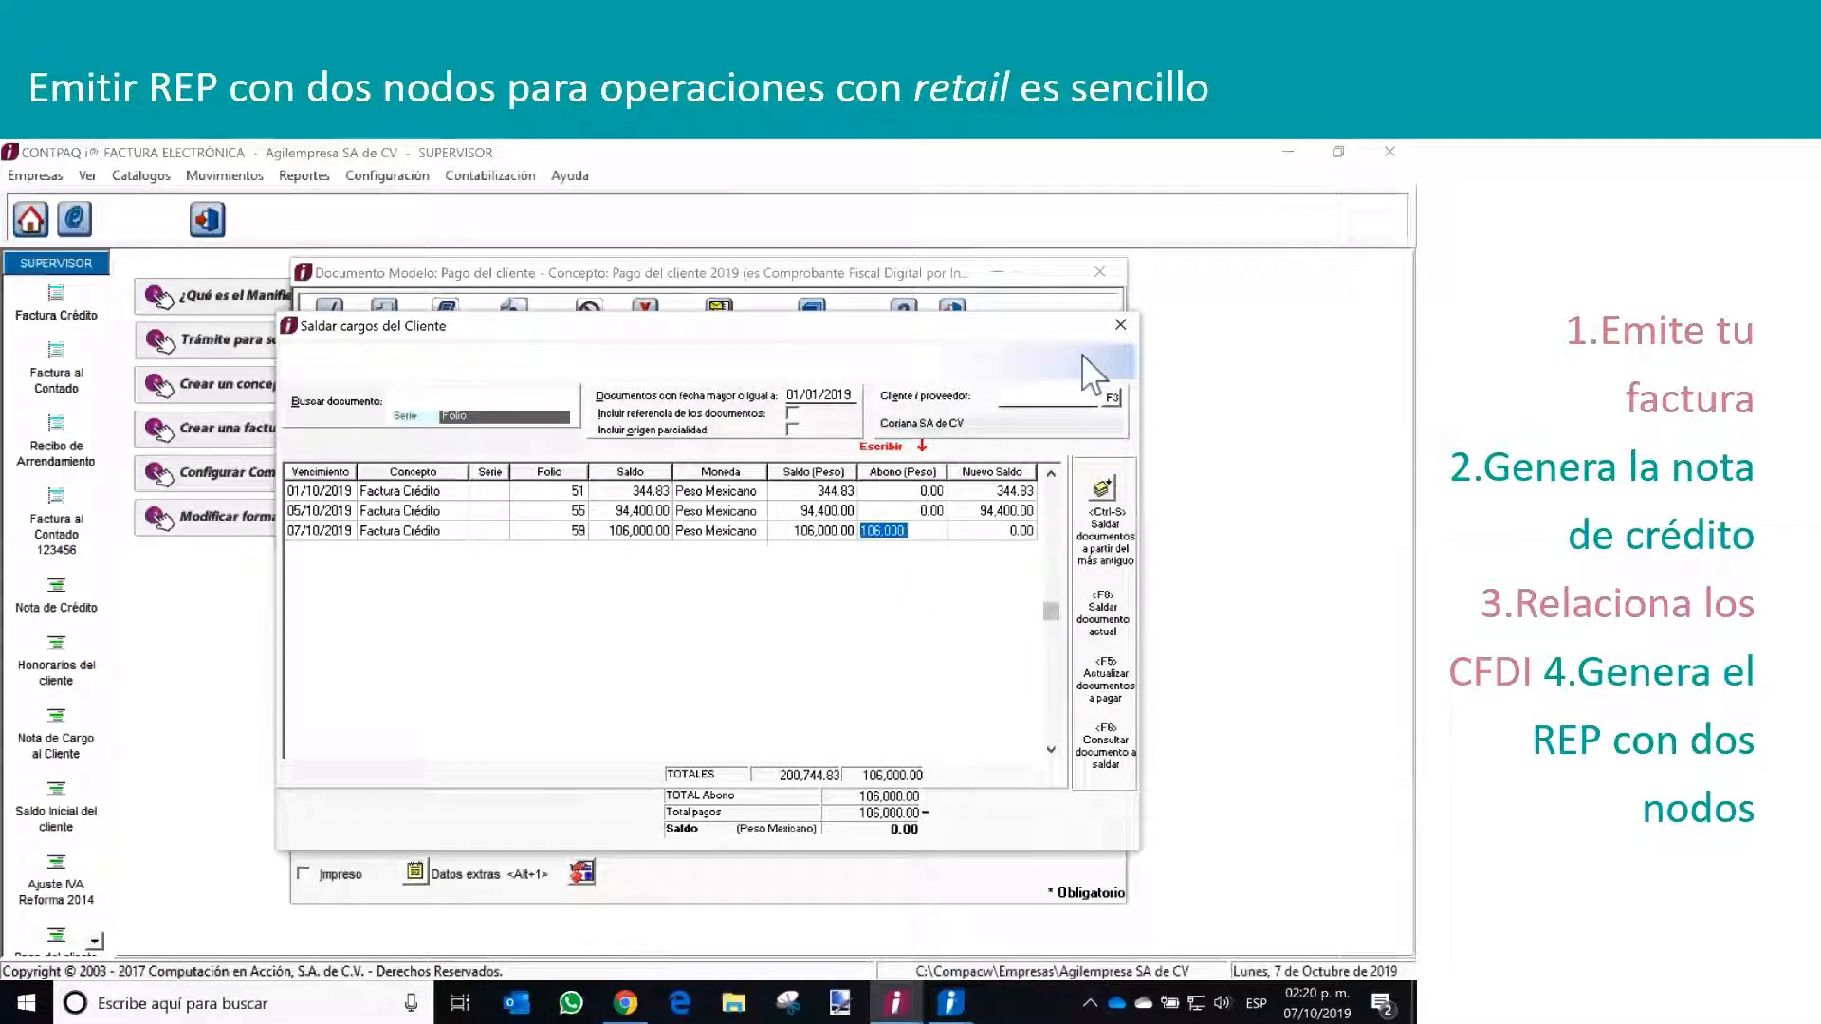
pyautogui.click(1115, 327)
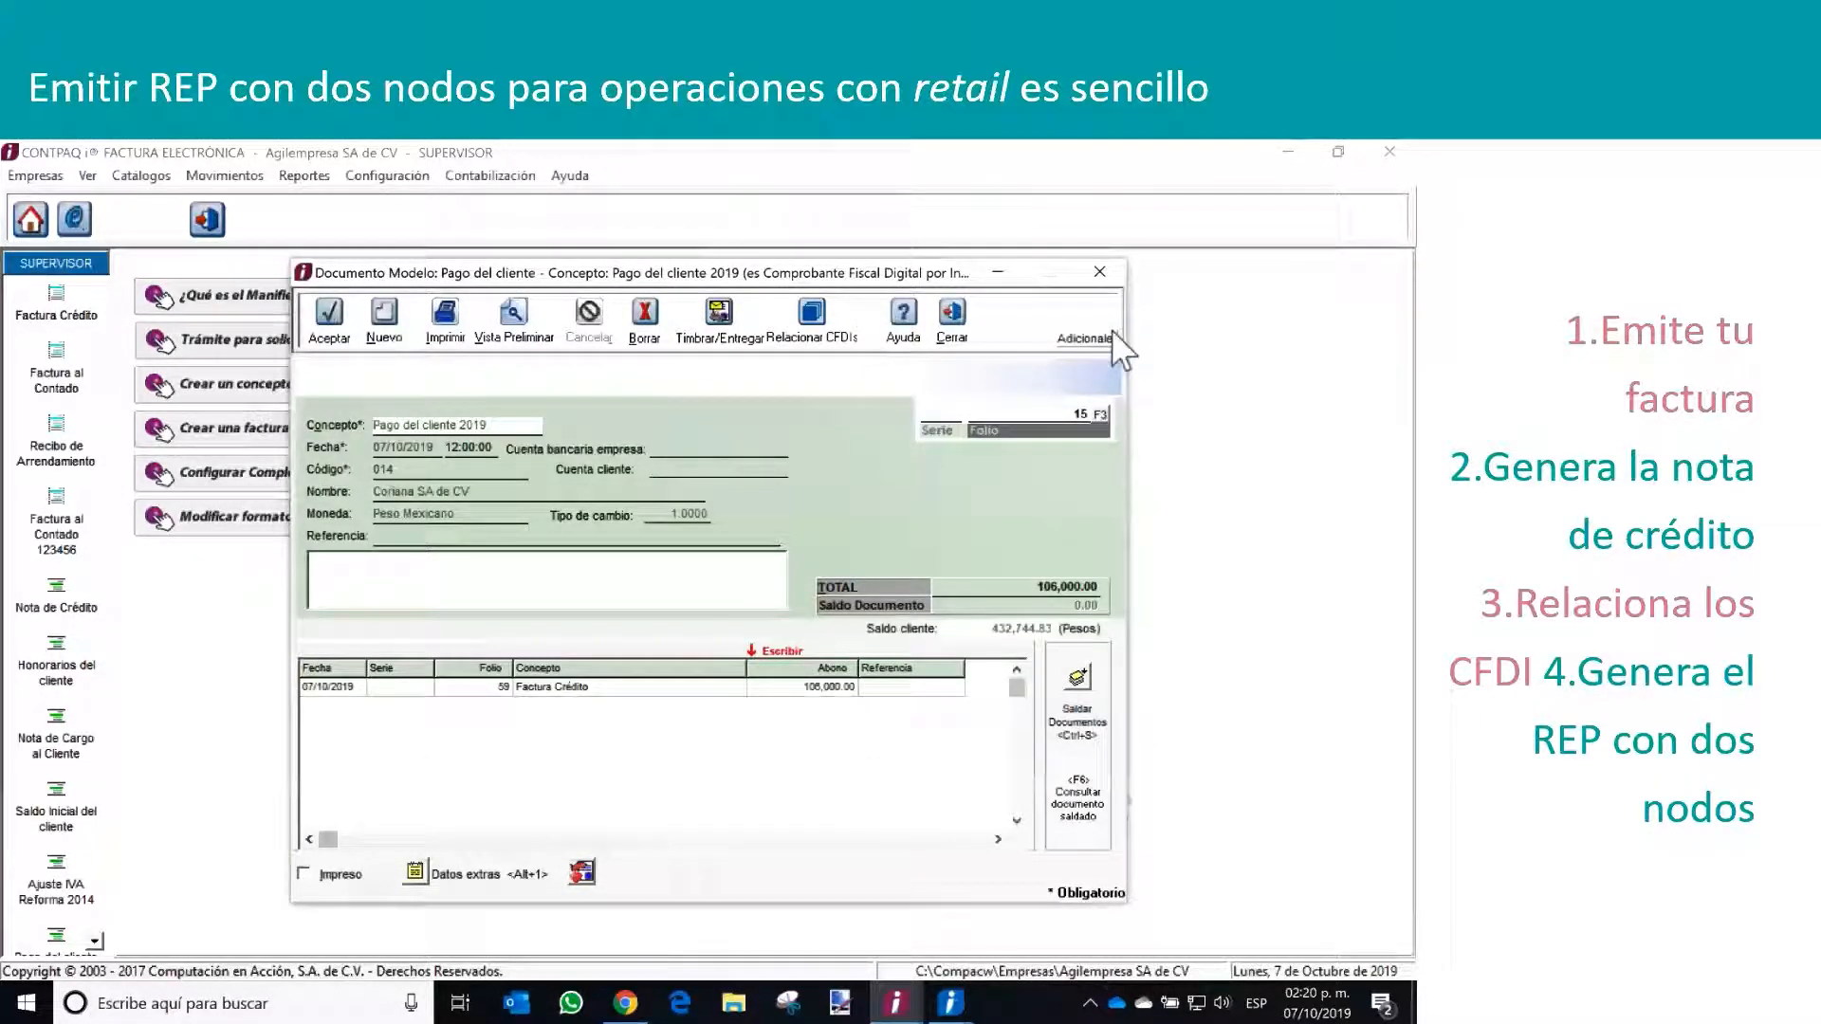
# Stamp the customer payment with its credit note CFDIs included, delivering it as a file on disk in XML format
pyautogui.click(718, 321)
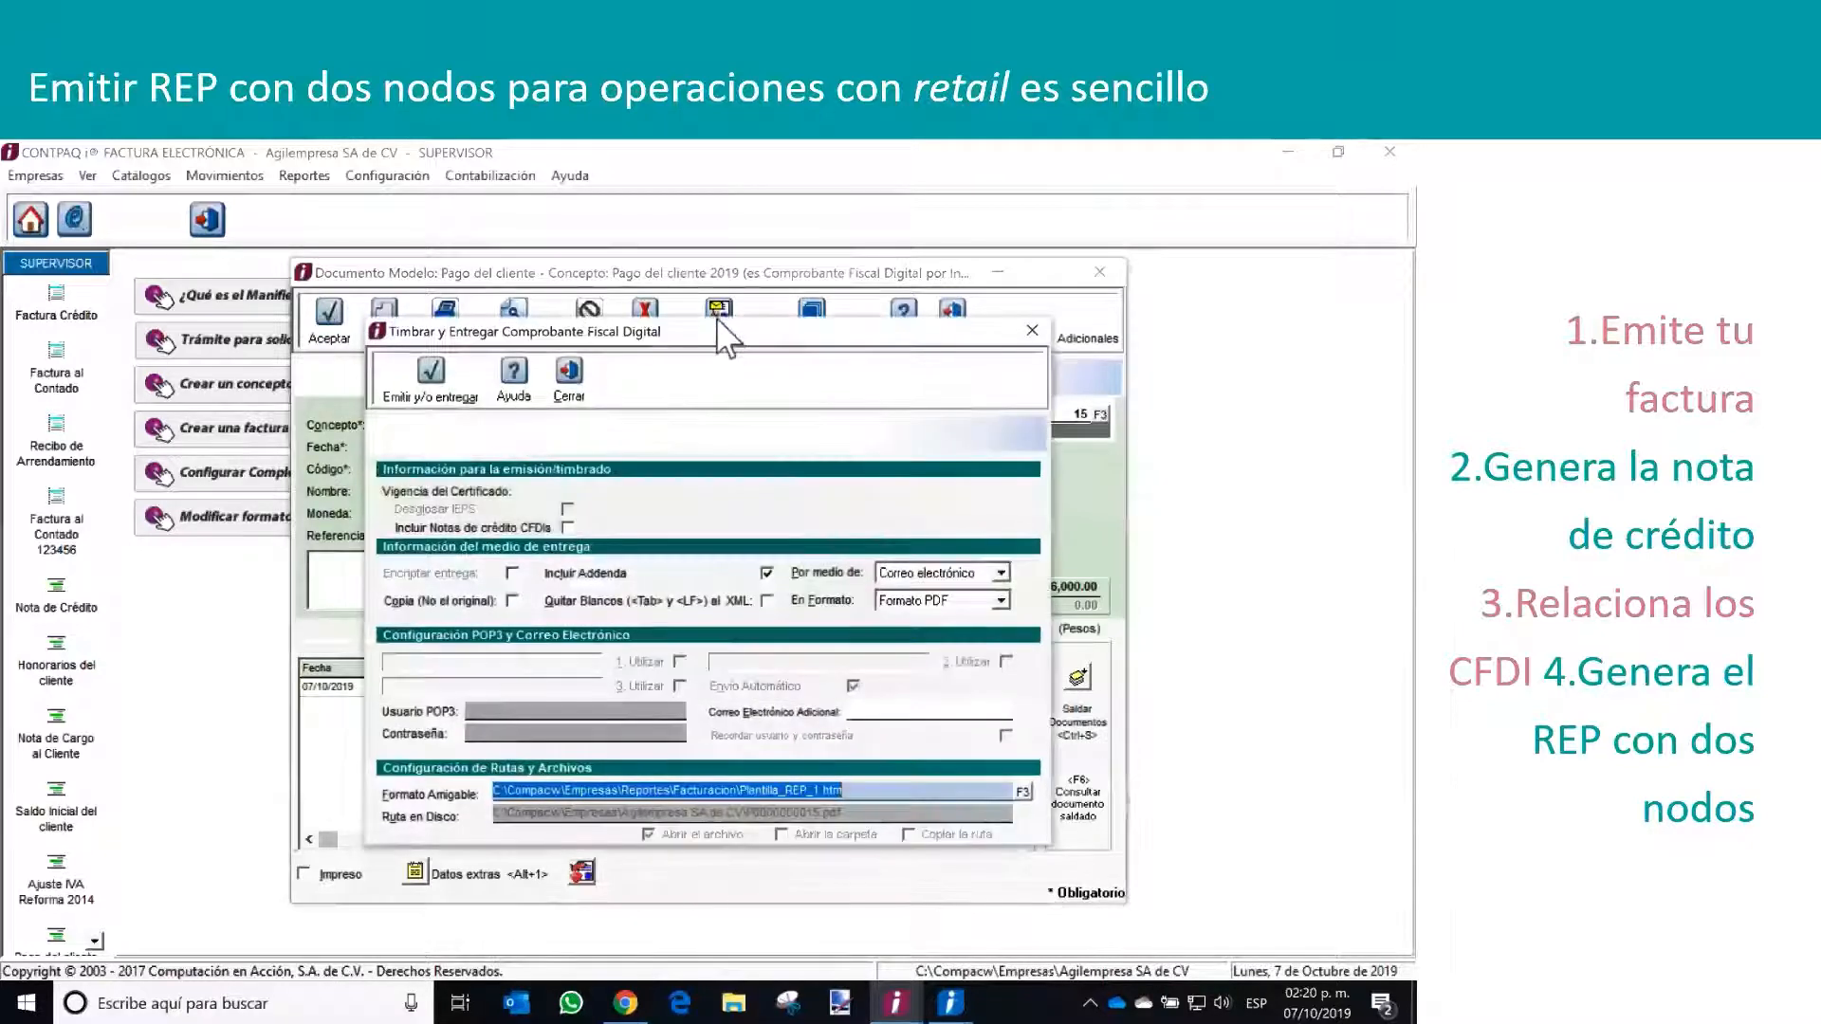
pyautogui.click(567, 528)
pyautogui.click(987, 574)
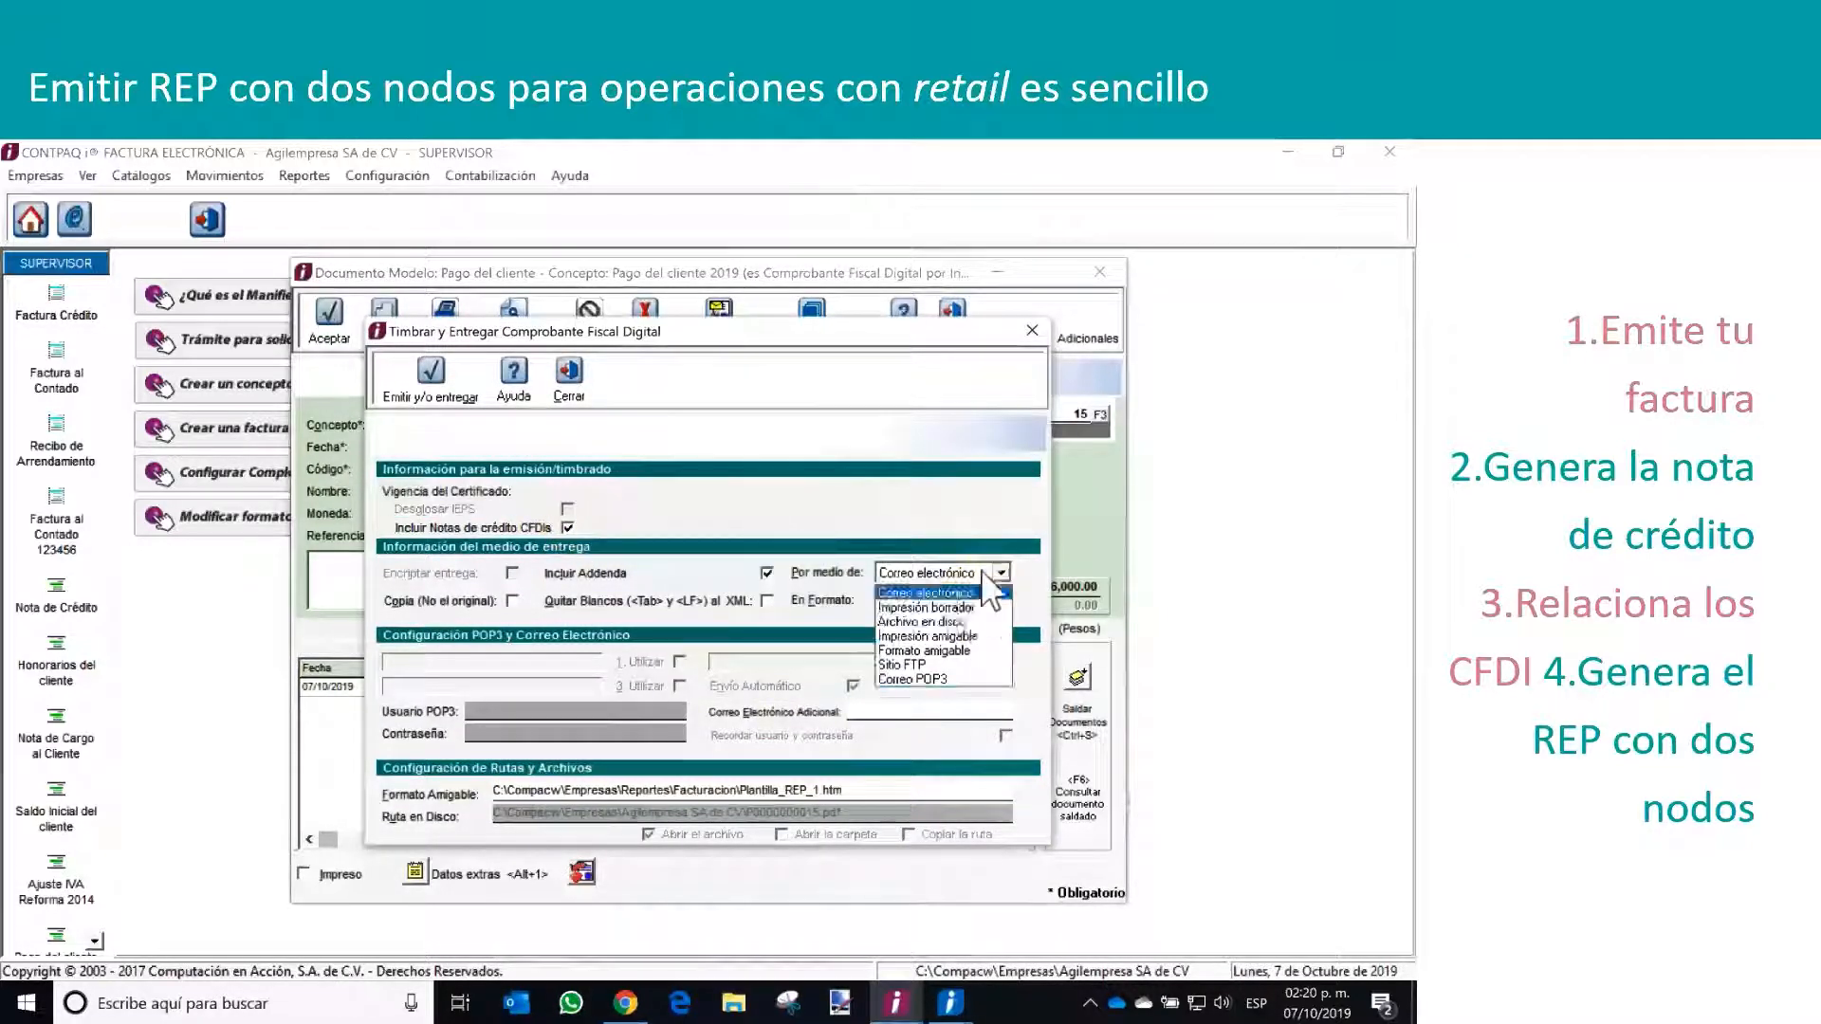
pyautogui.click(921, 622)
pyautogui.click(925, 602)
pyautogui.click(927, 636)
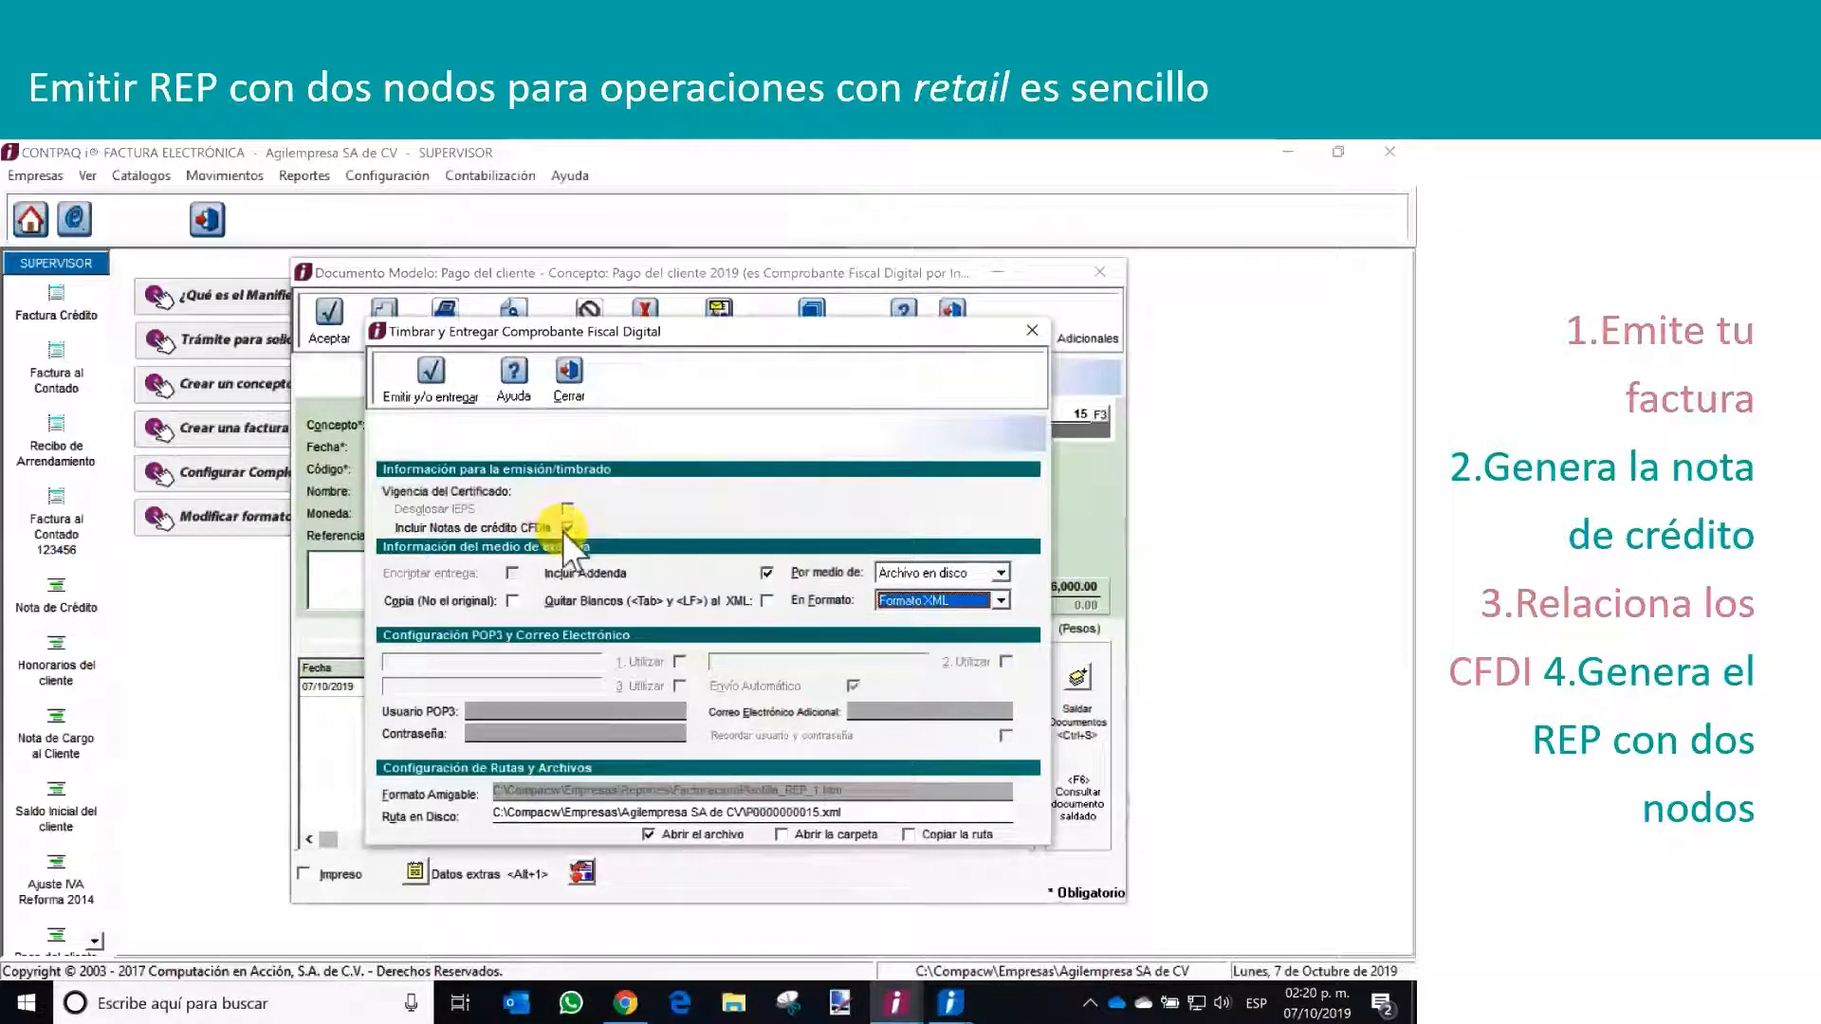
pyautogui.click(415, 376)
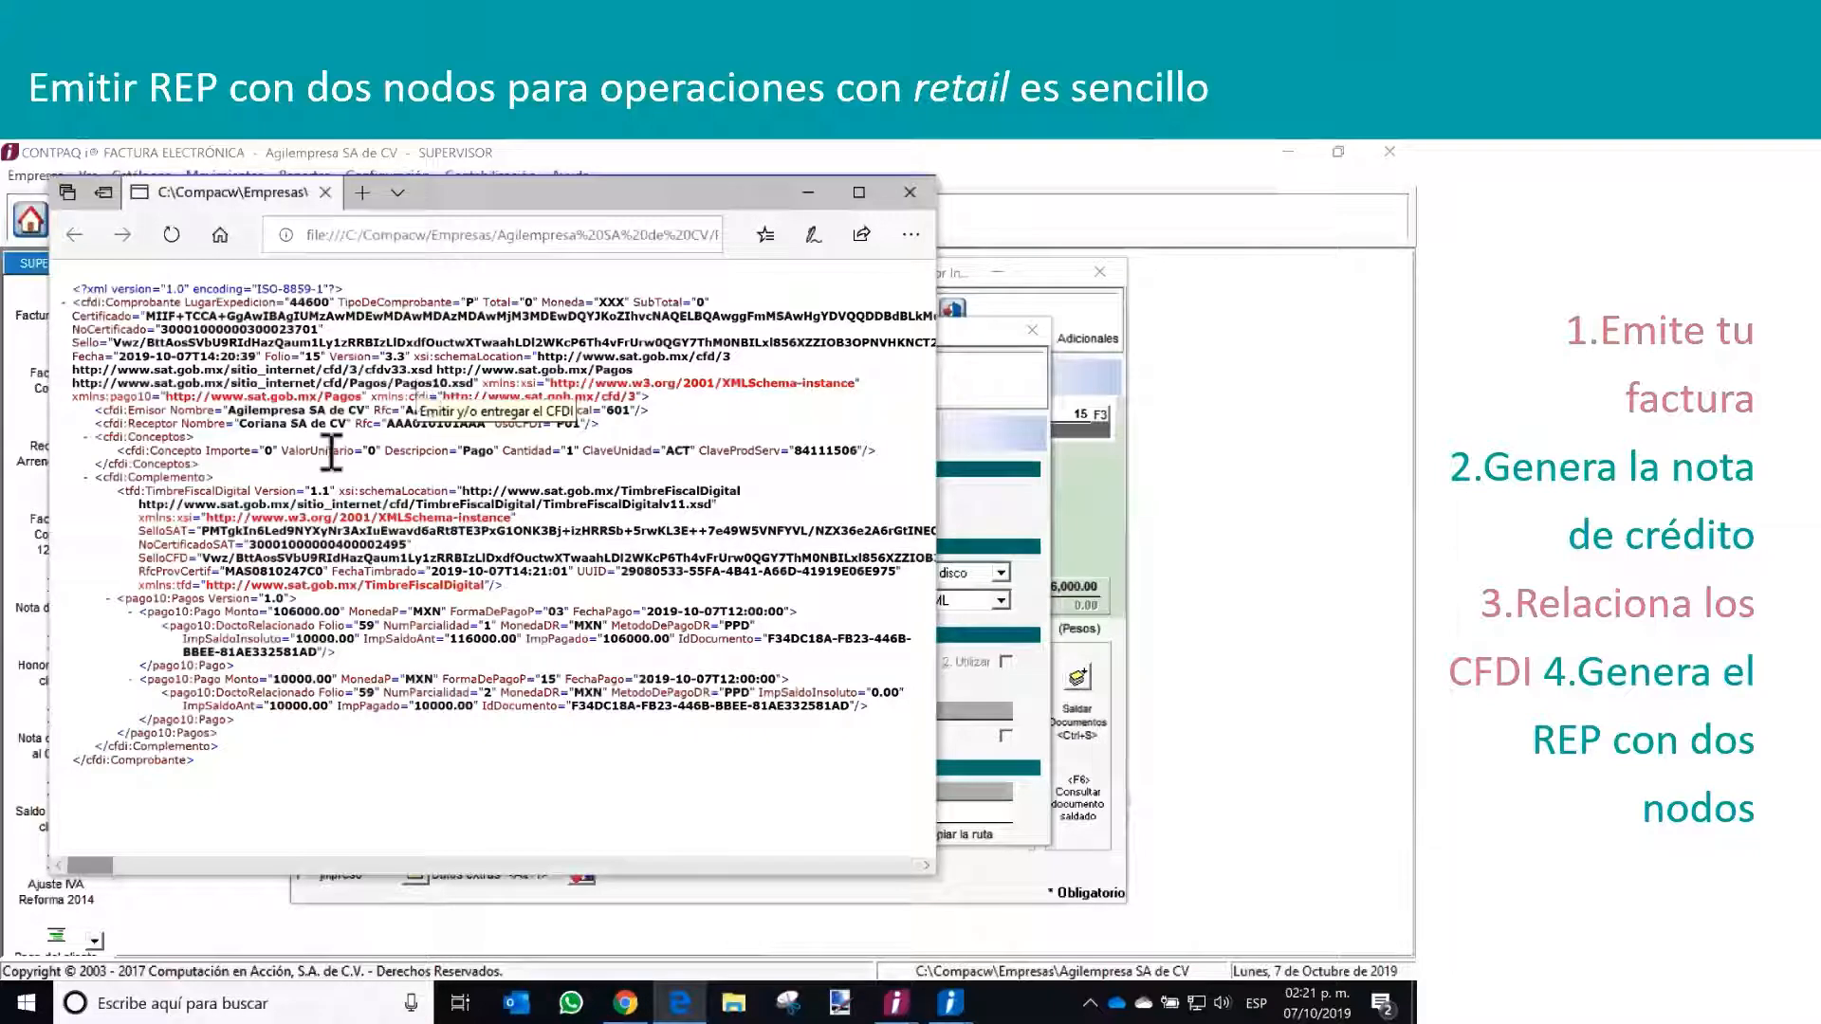
# Enlarge the stamped payment's XML window and collapse both pago10:Pago nodes inside pago10:Pagos to compare them
pyautogui.click(110, 599)
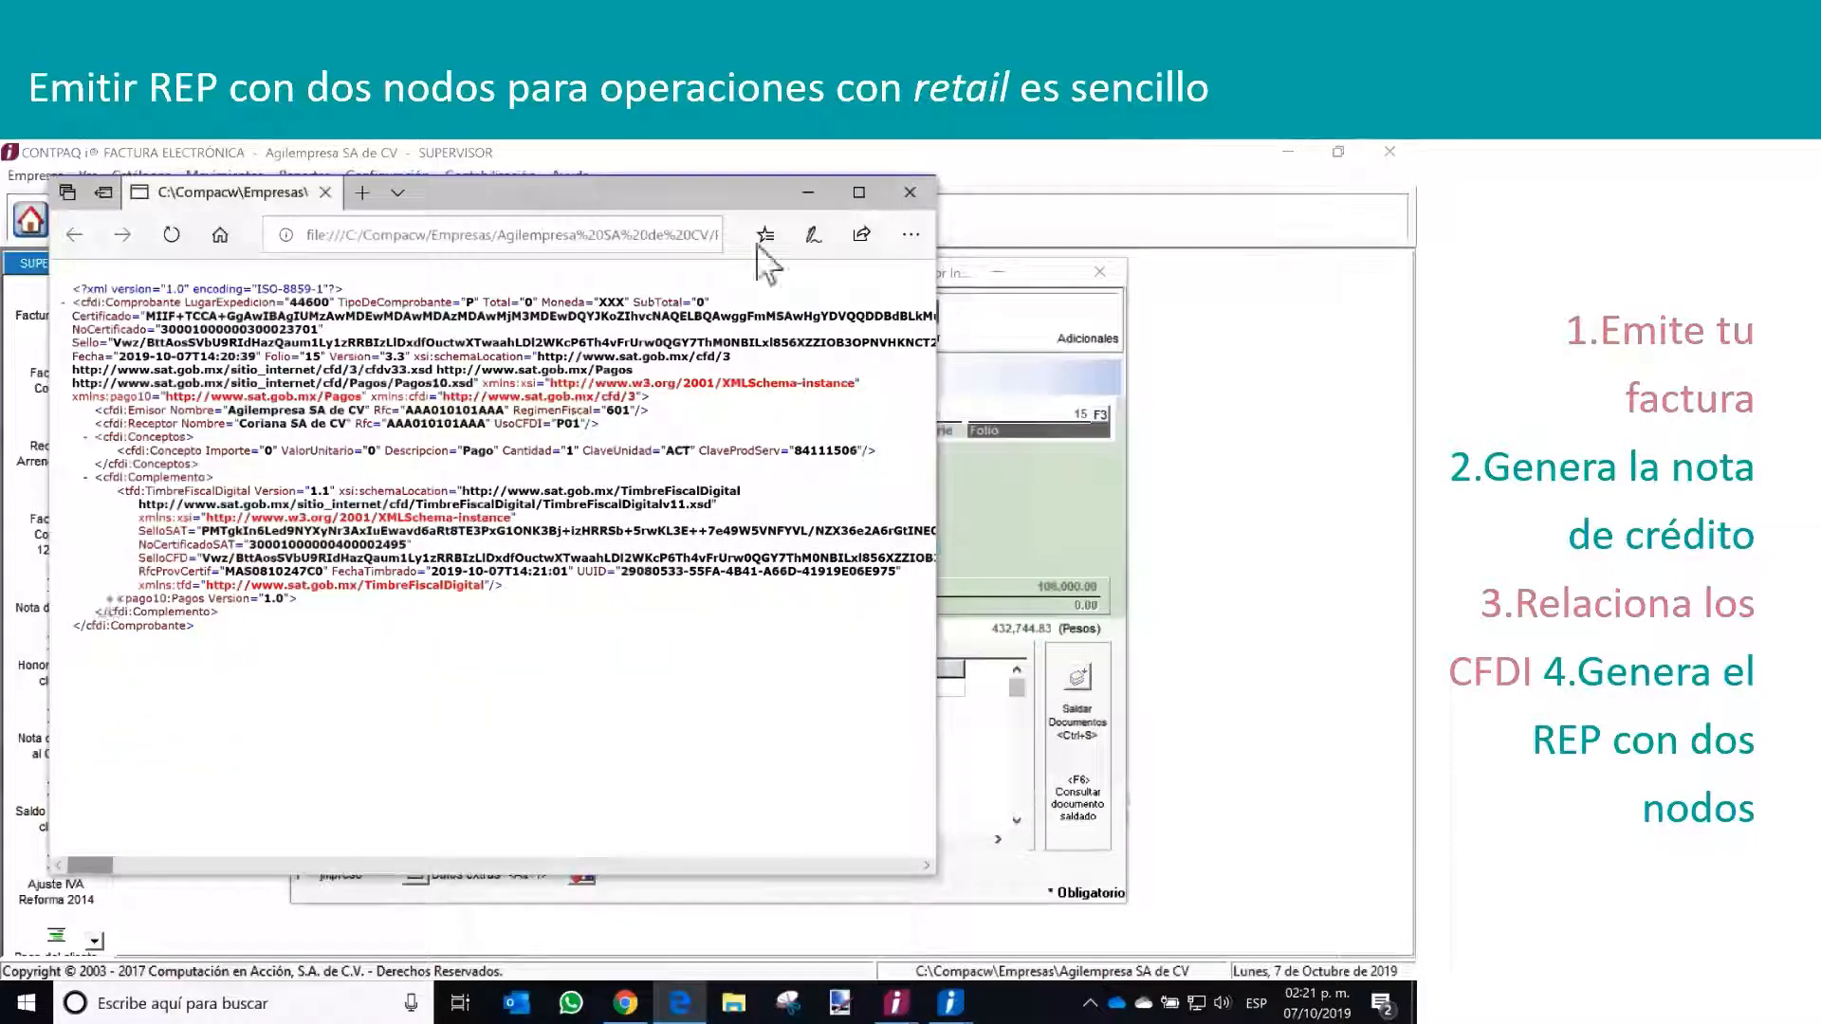
pyautogui.click(859, 193)
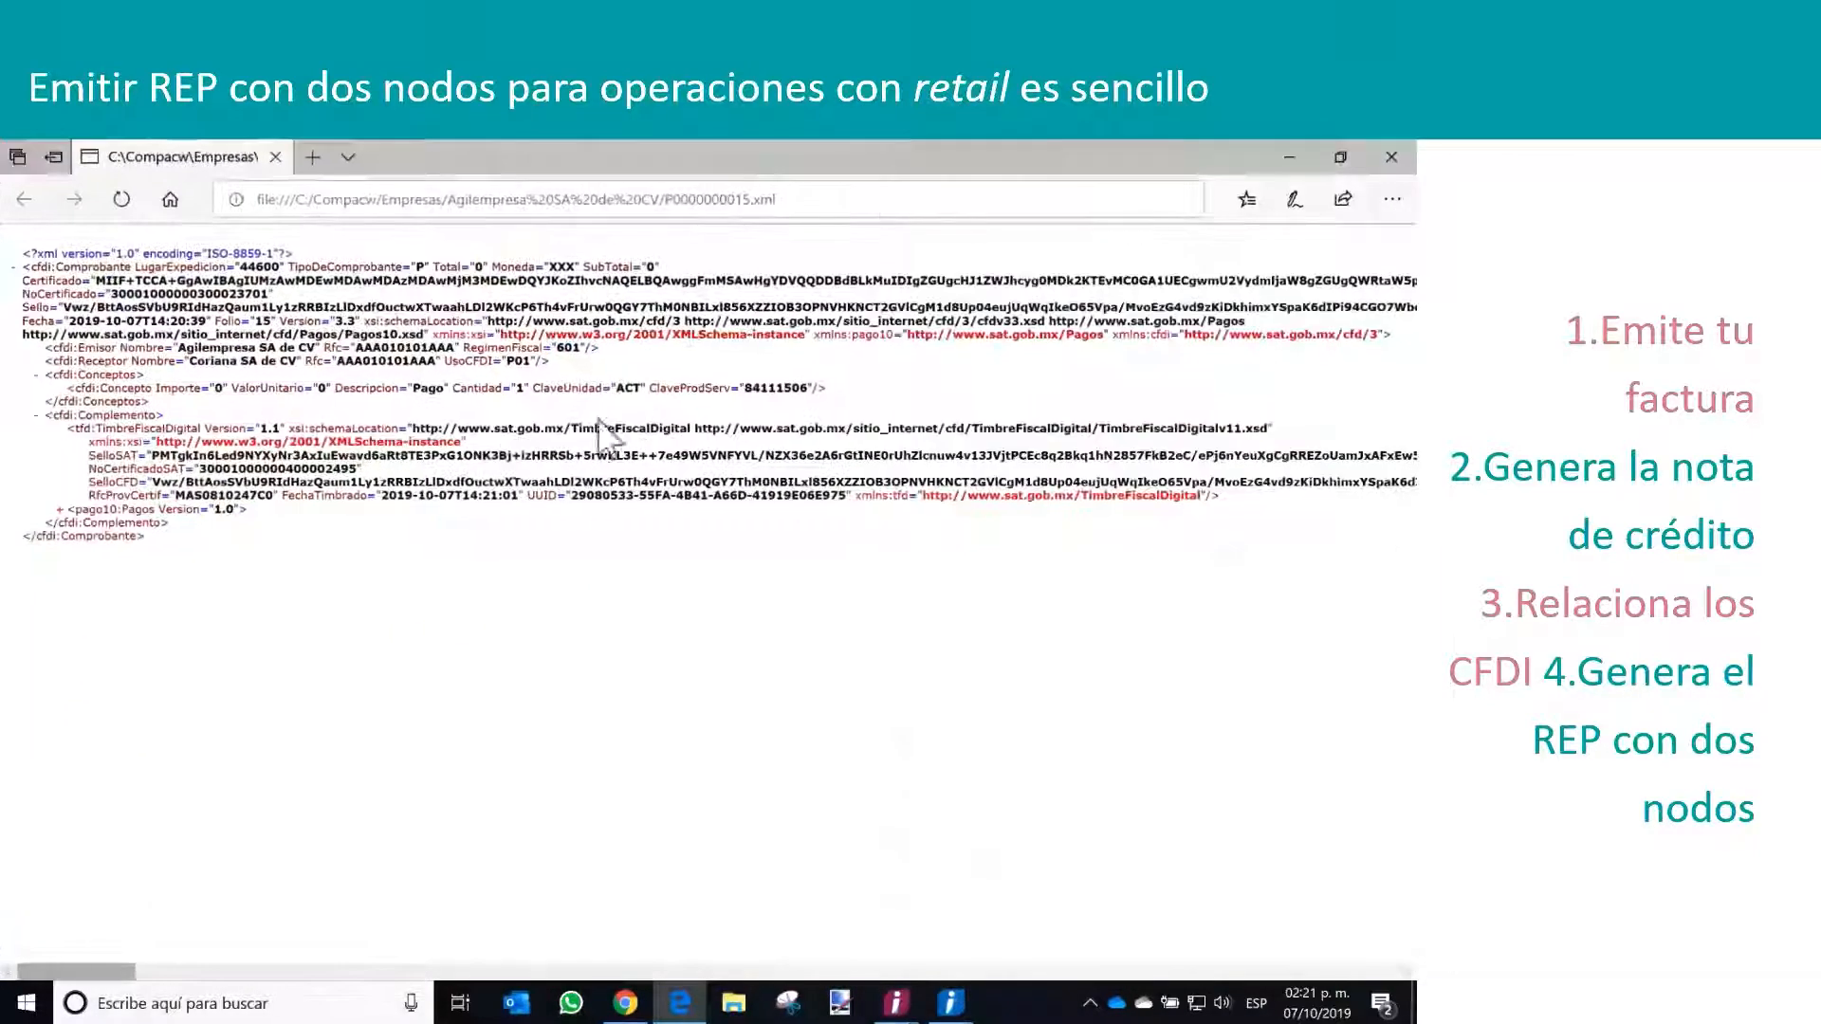
pyautogui.click(60, 509)
pyautogui.click(81, 523)
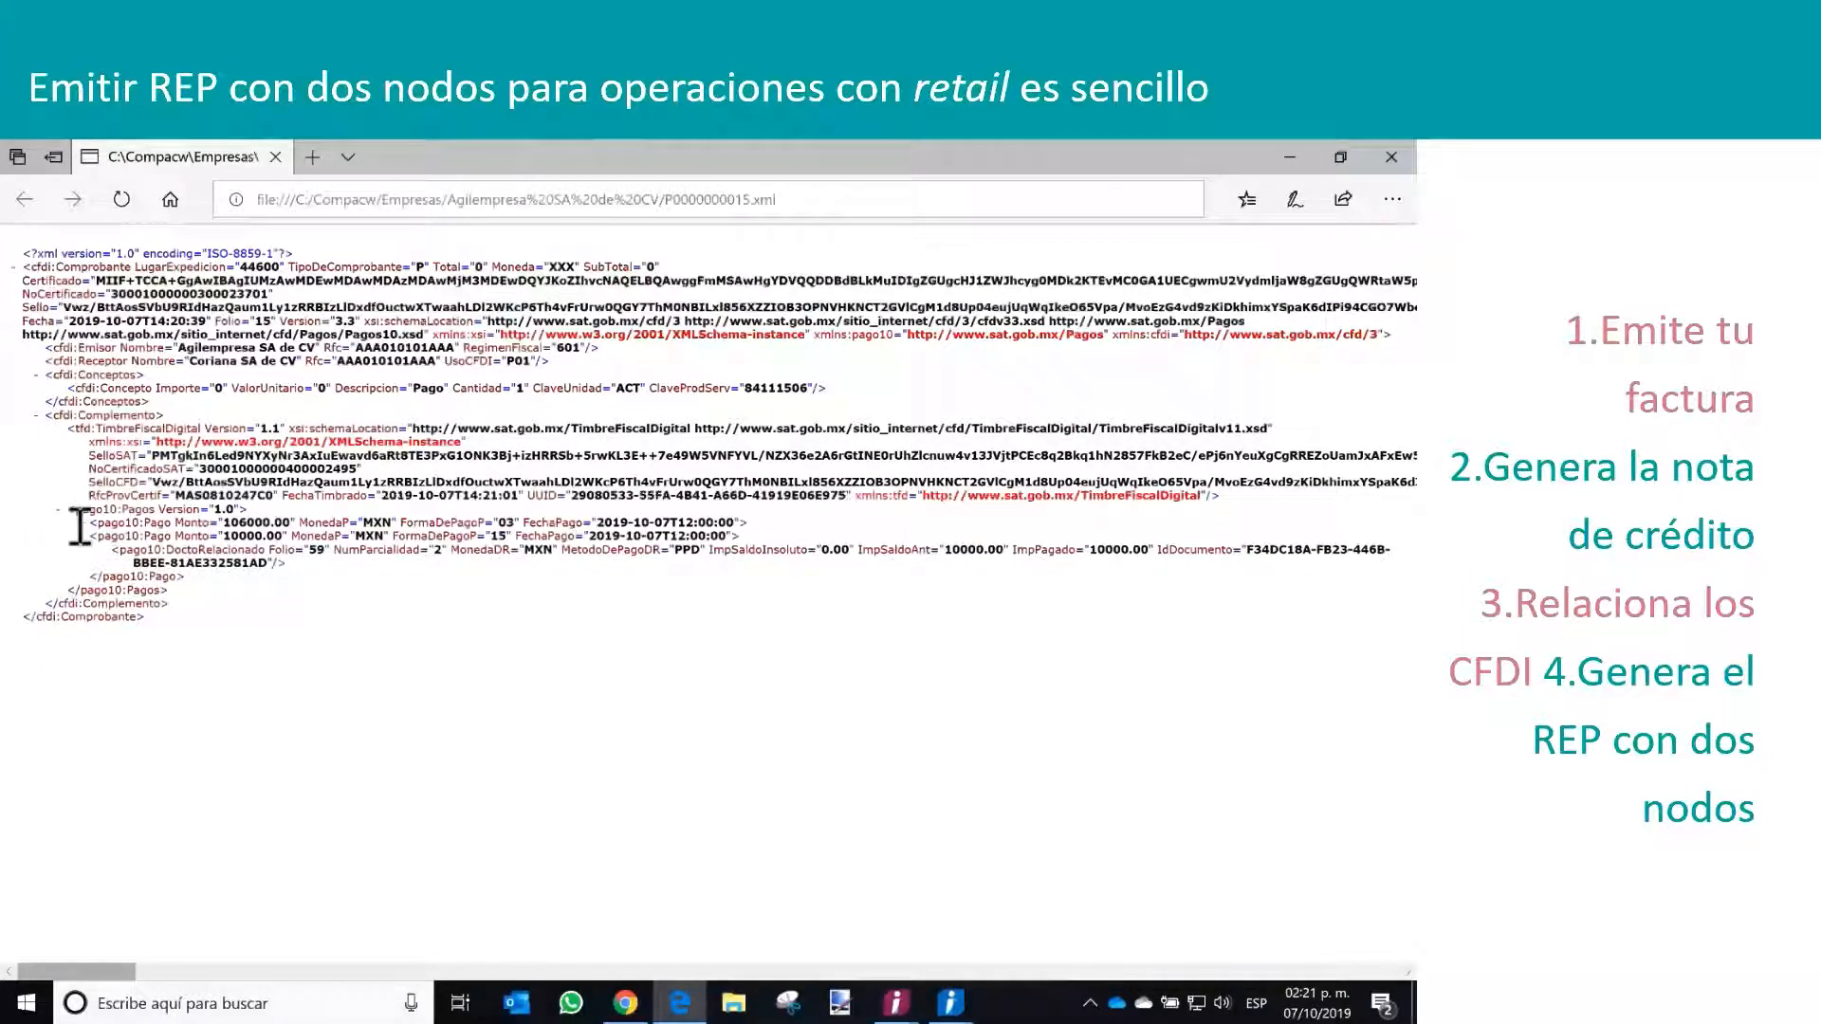
pyautogui.click(82, 536)
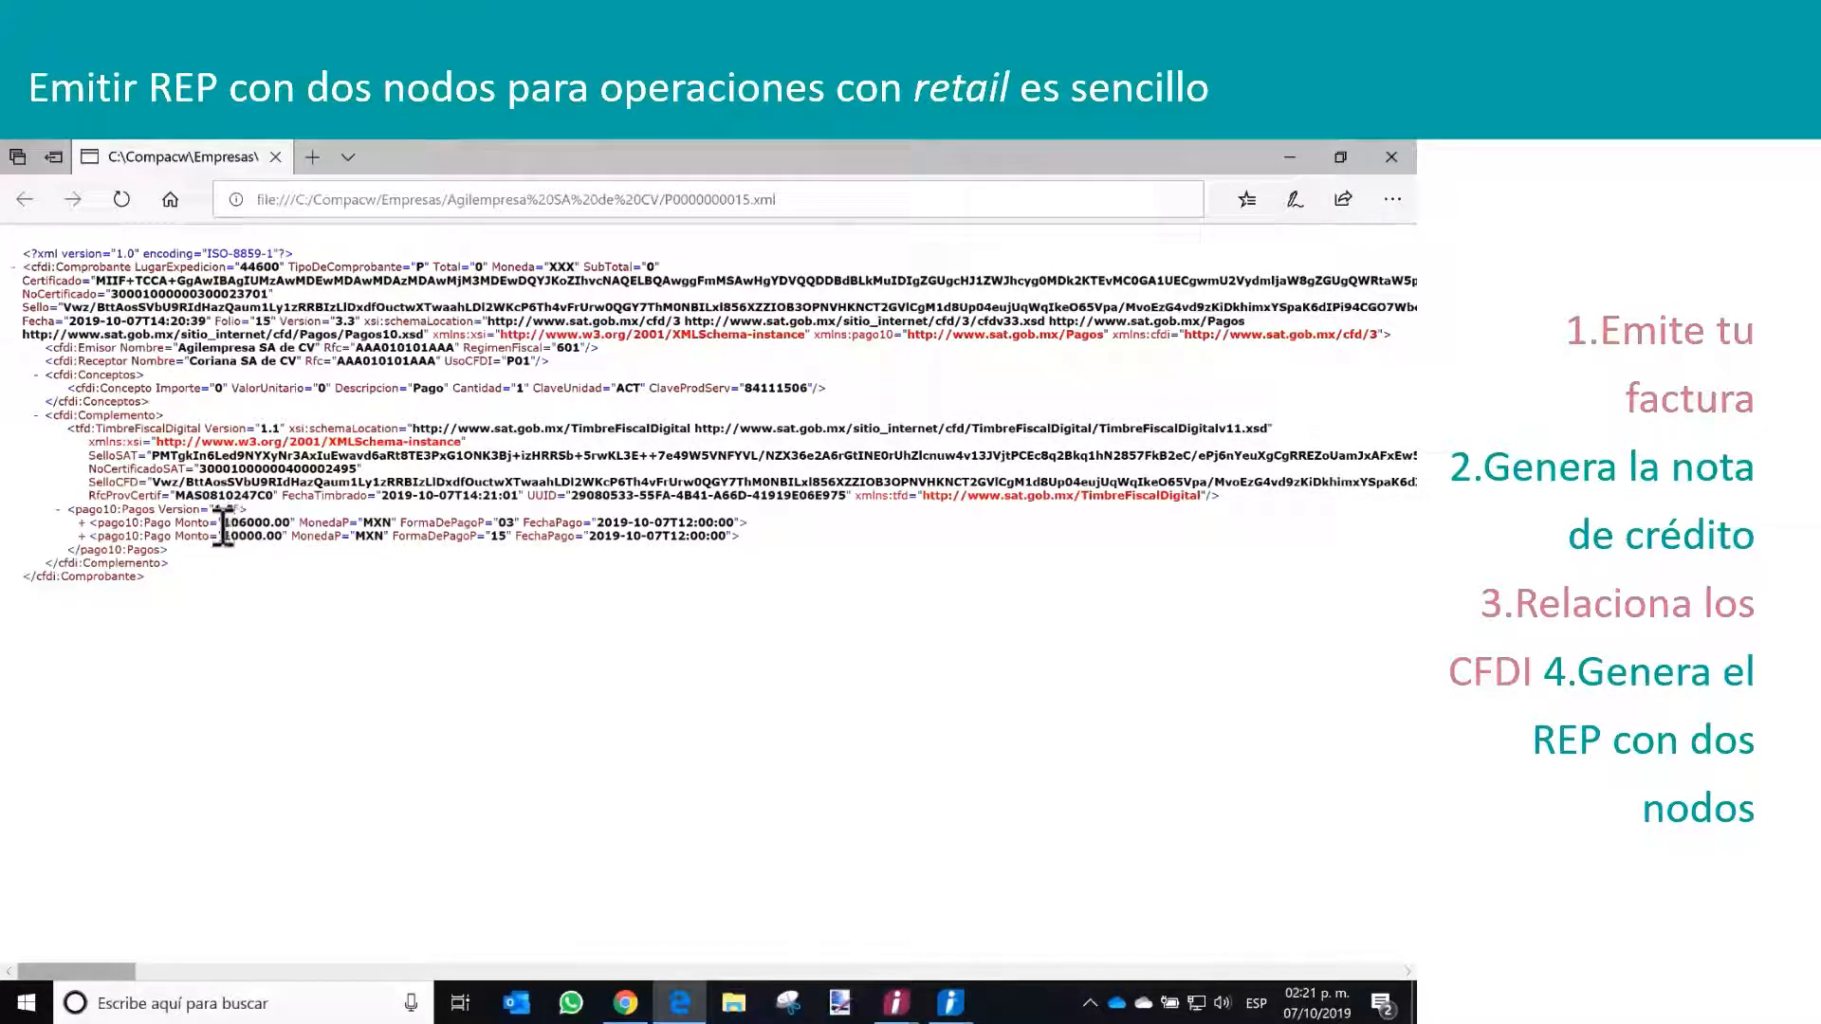
# Highlight the amount, currency and payment form in each of the two pago10:Pago nodes and close the XML file
pyautogui.moveTo(224, 522); pyautogui.dragTo(513, 525)
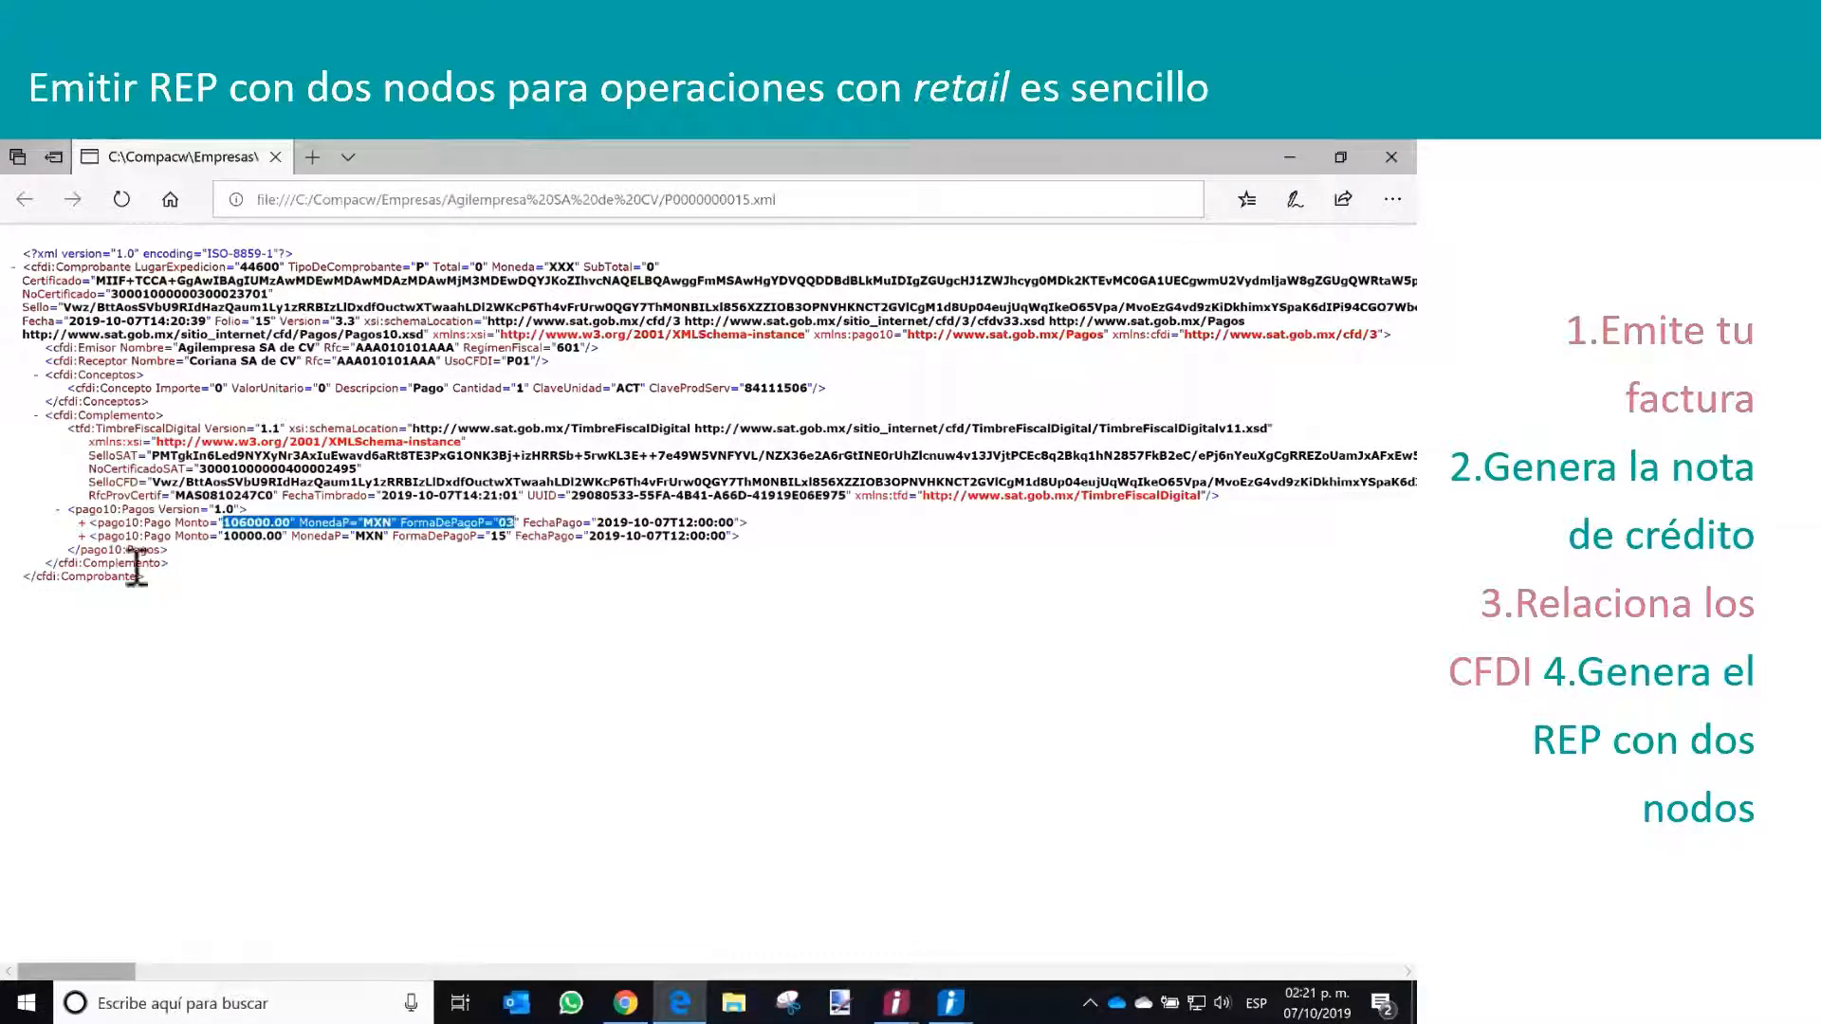
pyautogui.moveTo(225, 537); pyautogui.dragTo(513, 538)
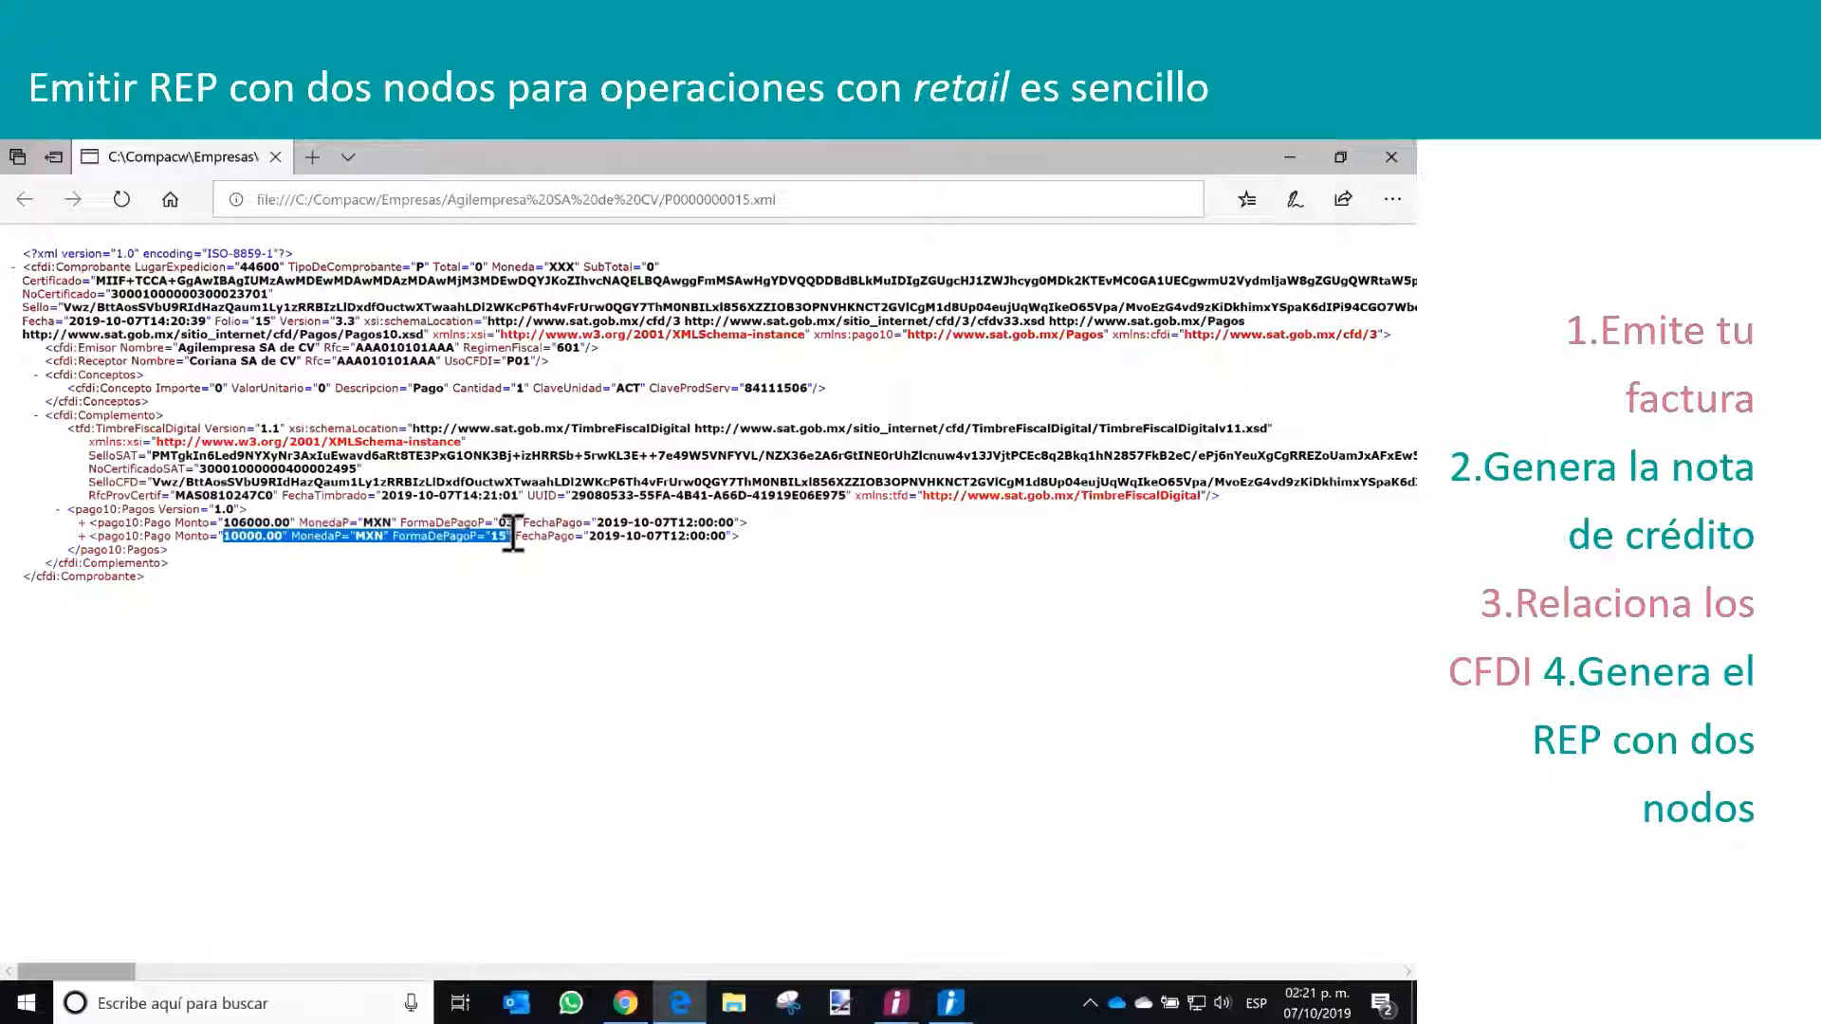
pyautogui.click(1398, 161)
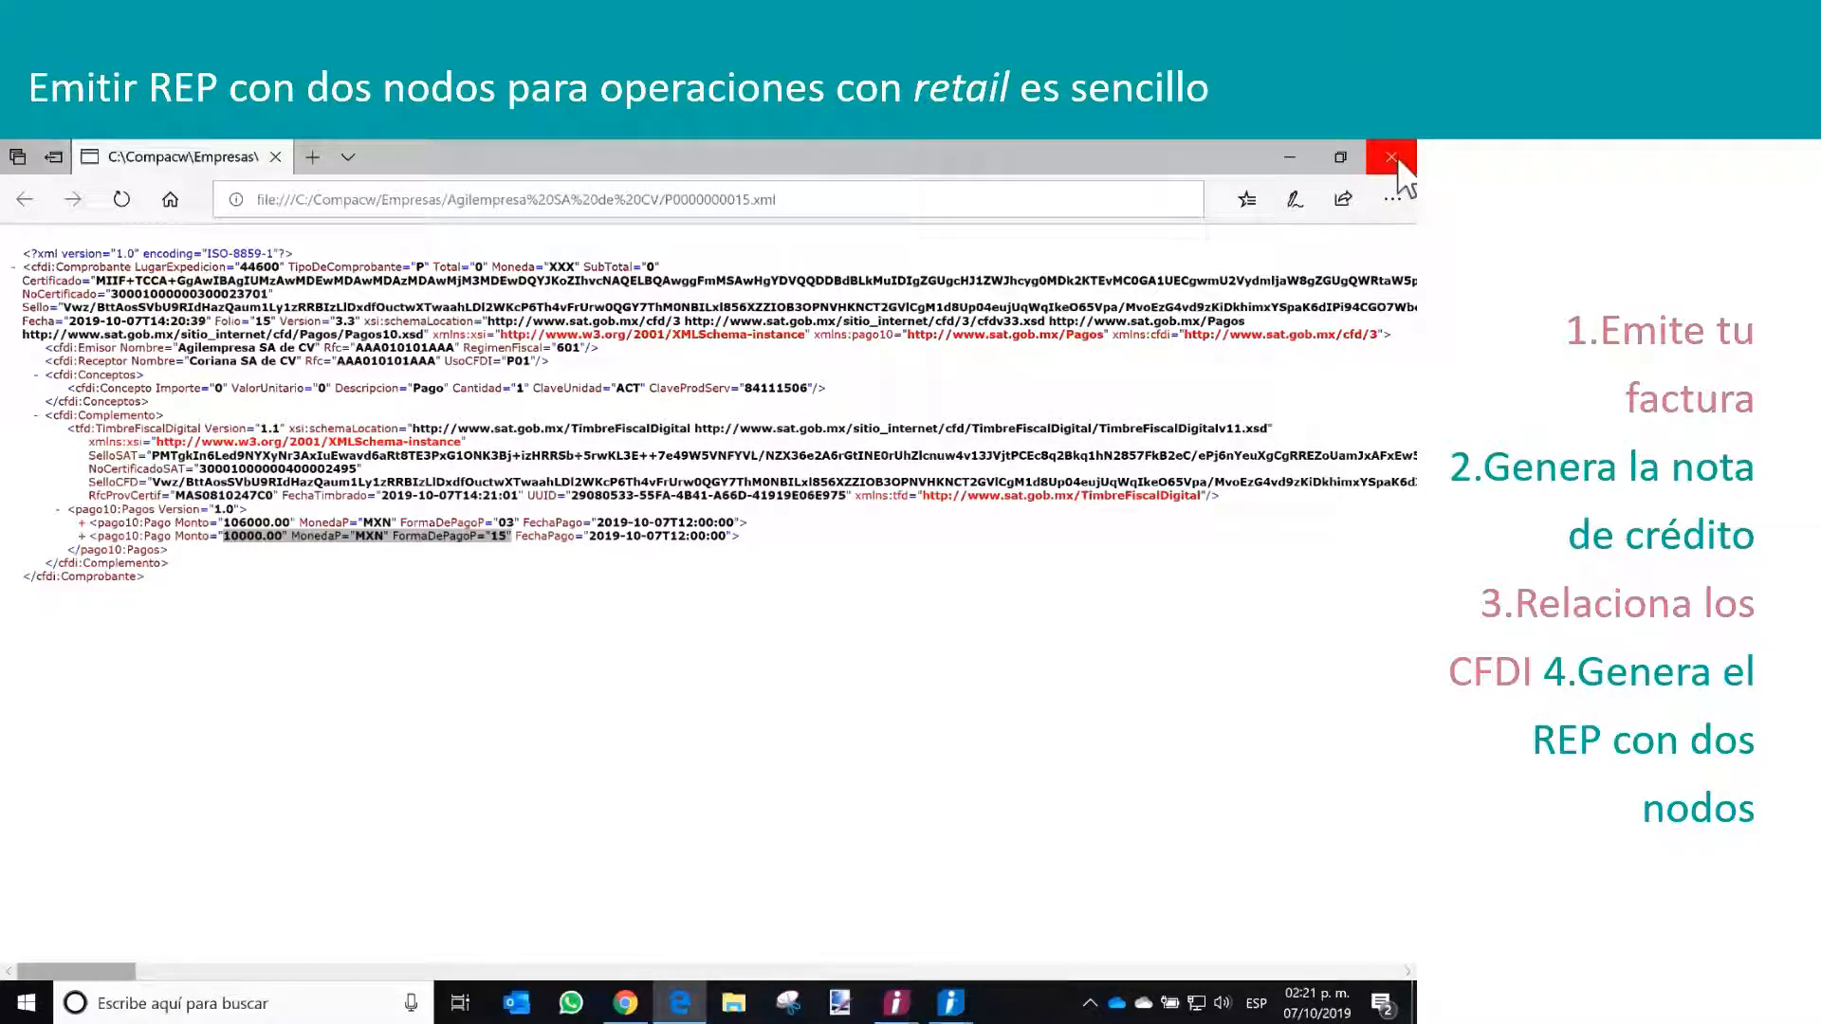
pyautogui.click(1391, 158)
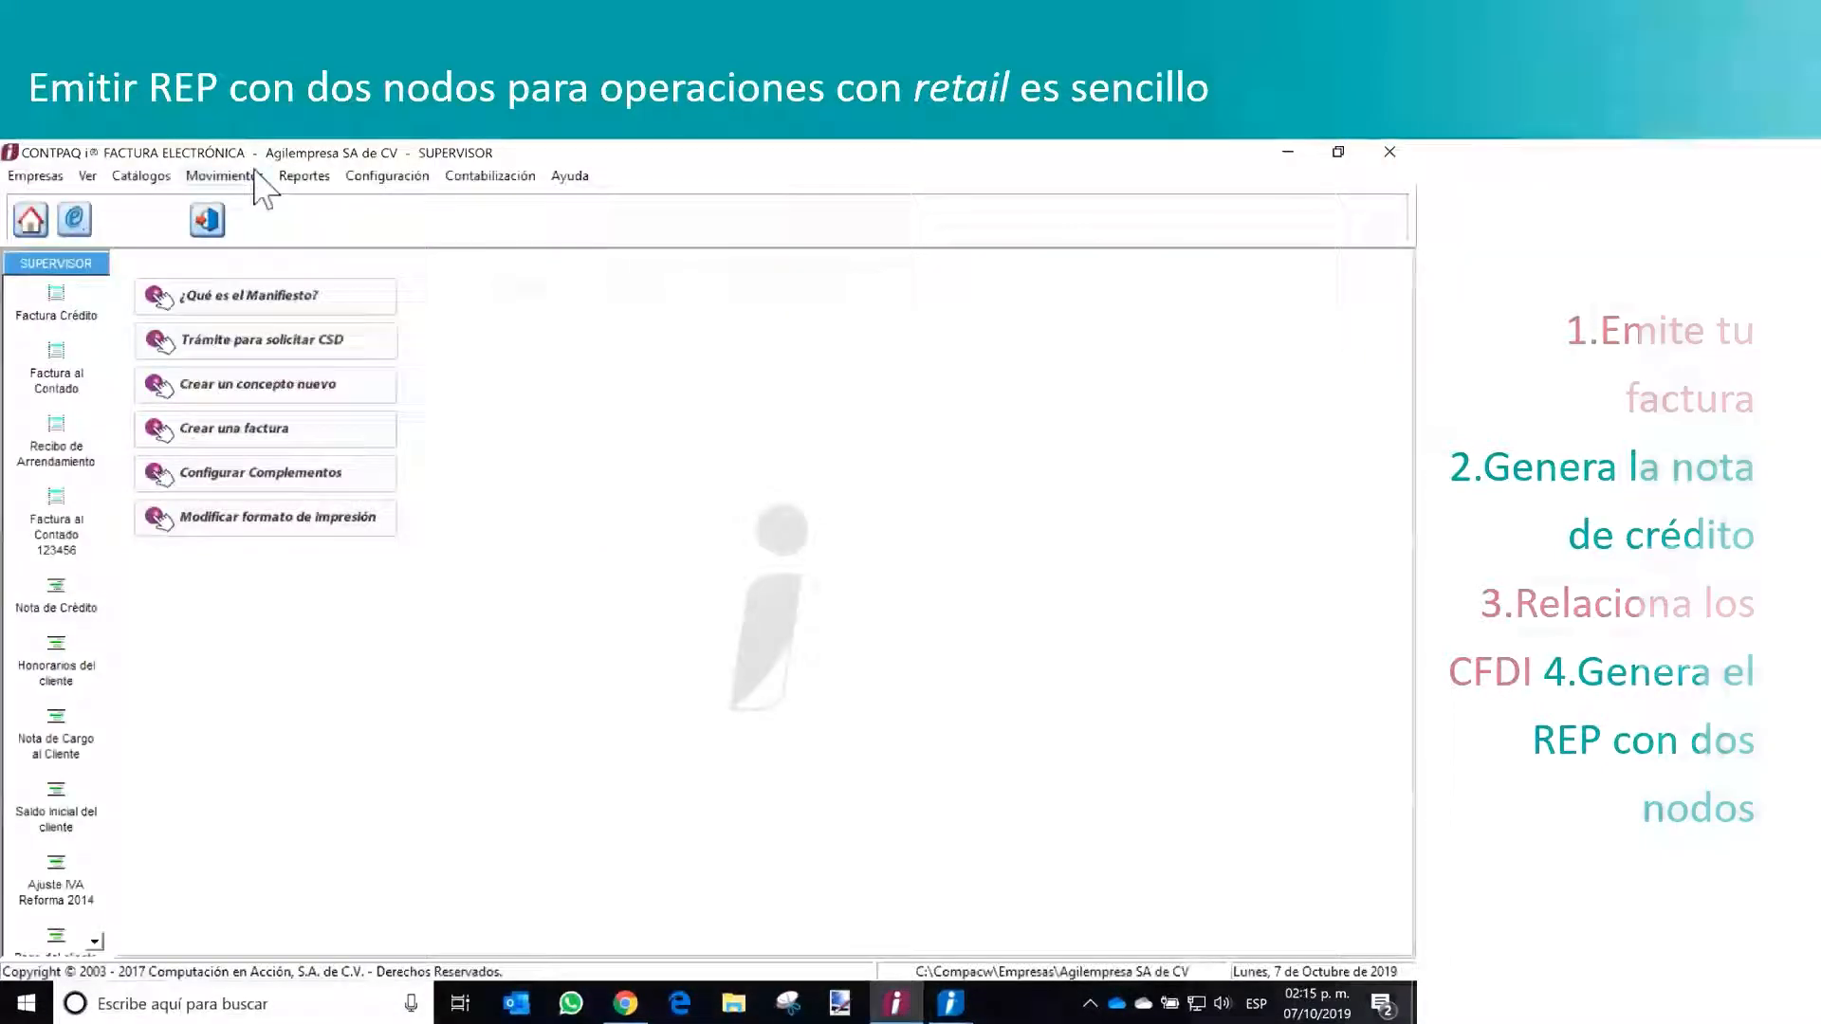